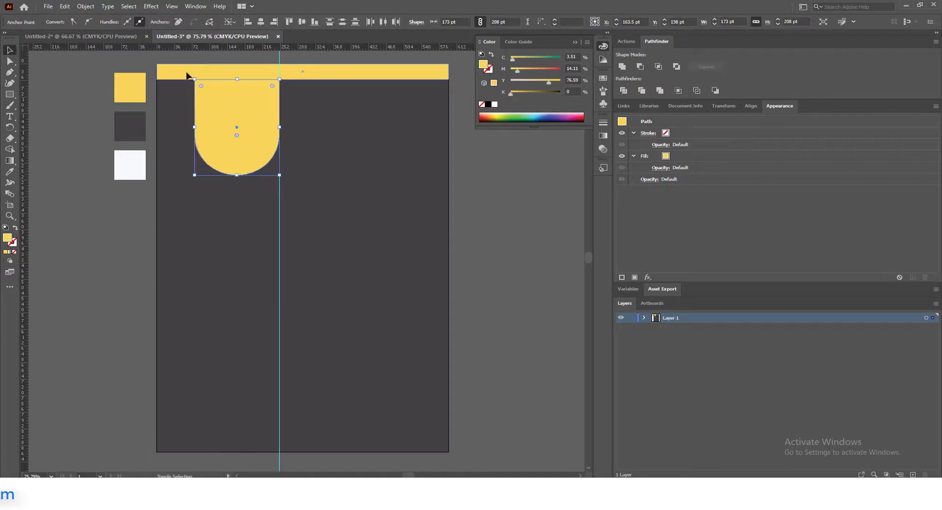
Step: Unite the yellow top bar and rounded tab into one shape, and round the two inner corners where they meet
left_click(621, 67)
key("ctrl+shift+a")
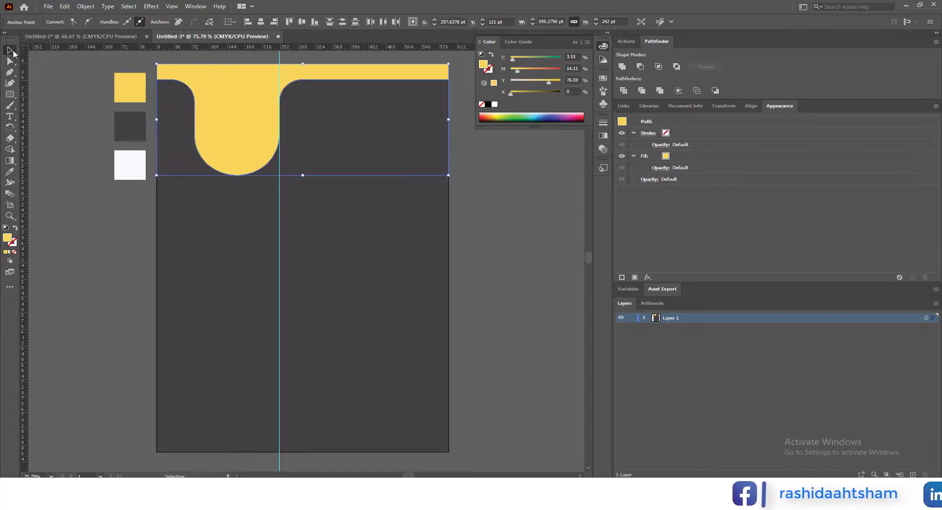
key("ctrl+shift+a")
Step: Draw a yellow bar below the tab from the page's left edge to the vertical guide, 250 pt wide and 51 pt high
left_click_drag(312, 267, 310, 279)
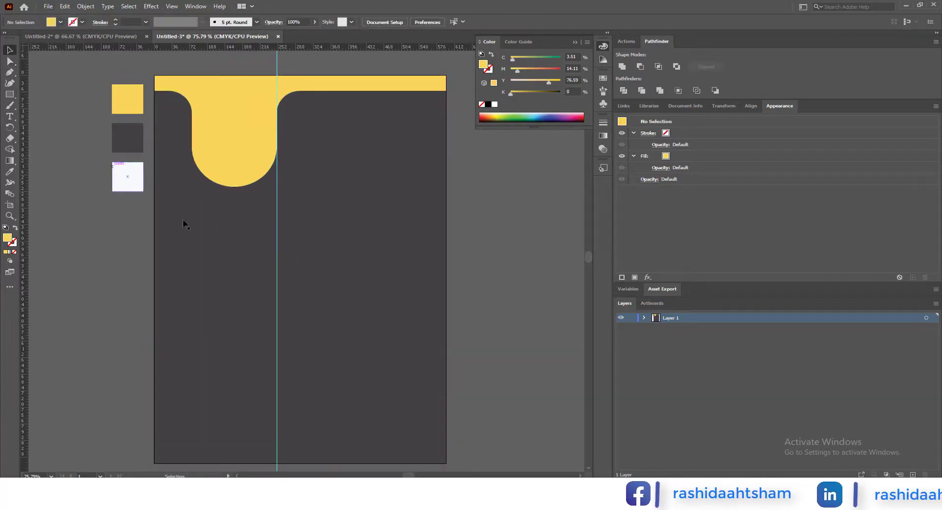
left_click_drag(260, 259, 255, 244)
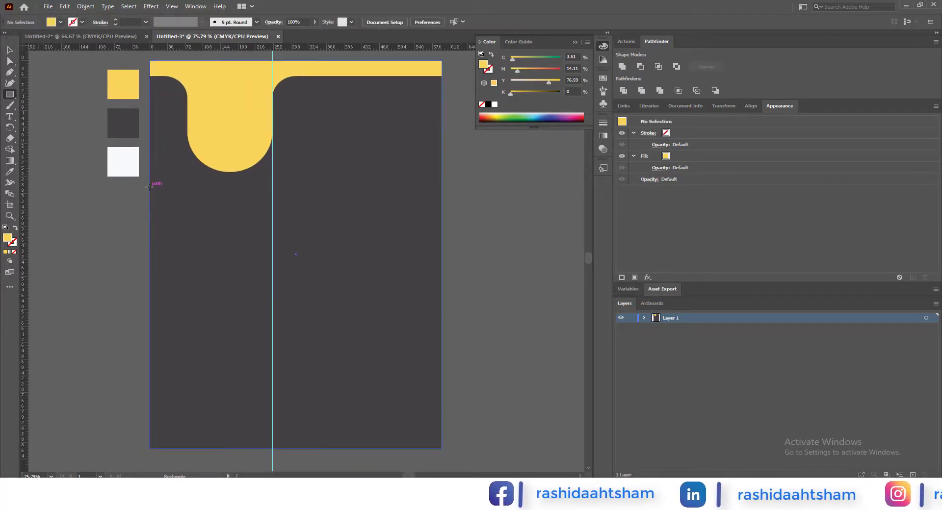
left_click_drag(150, 185, 272, 201)
left_click(9, 50)
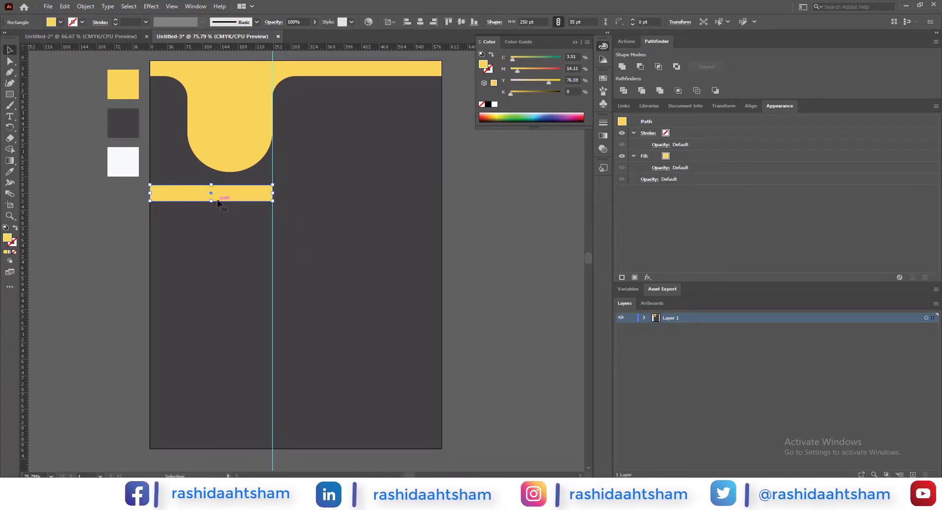
left_click_drag(211, 201, 211, 204)
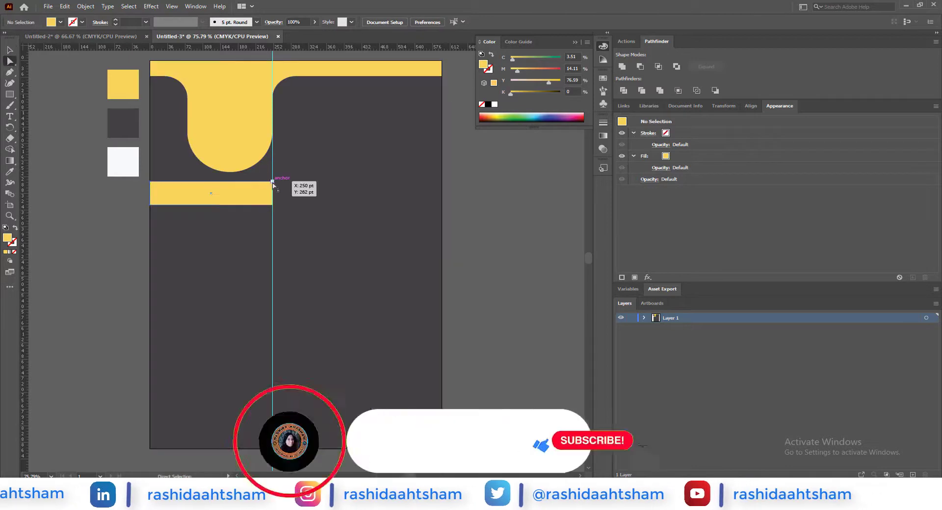
Step: Round the yellow bar's two right corners to a 25.5 pt radius so that end becomes a semicircle
key("a")
left_click_drag(265, 198, 250, 194)
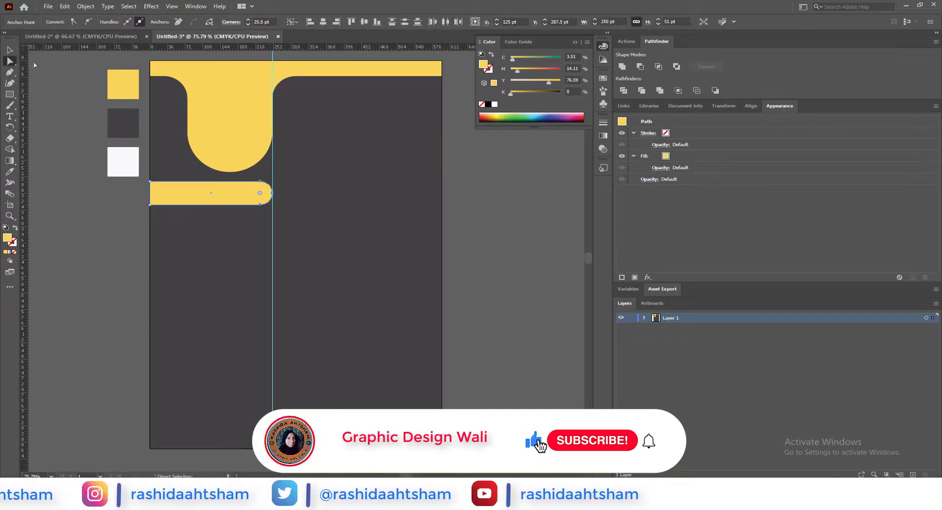
left_click(10, 50)
left_click(91, 250)
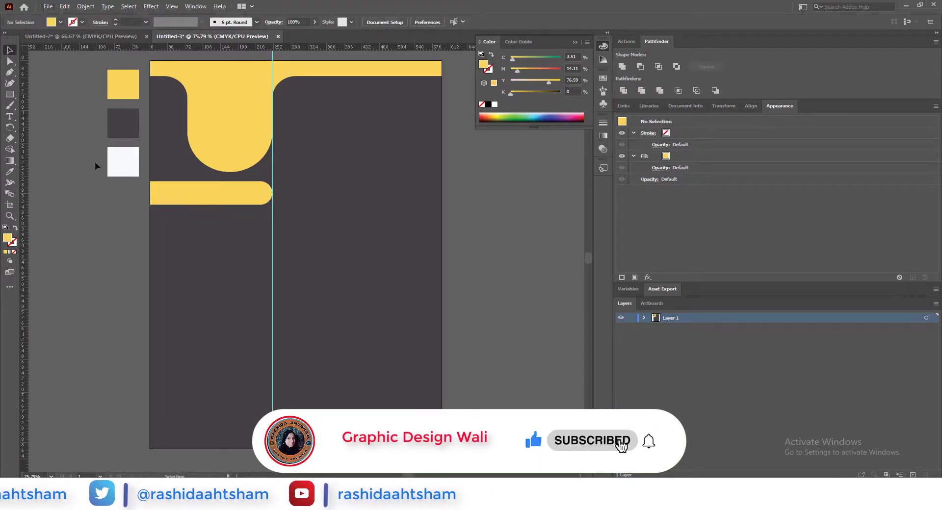
Step: Draw a 250 pt wide dark grey rectangle over the yellow bar and reduce its height to about 39 pt
key("m")
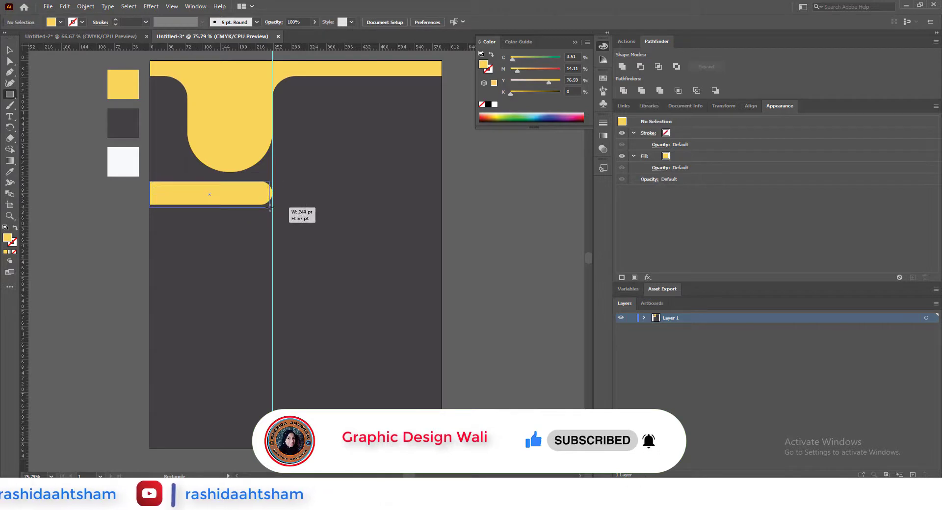
left_click_drag(272, 205, 272, 205)
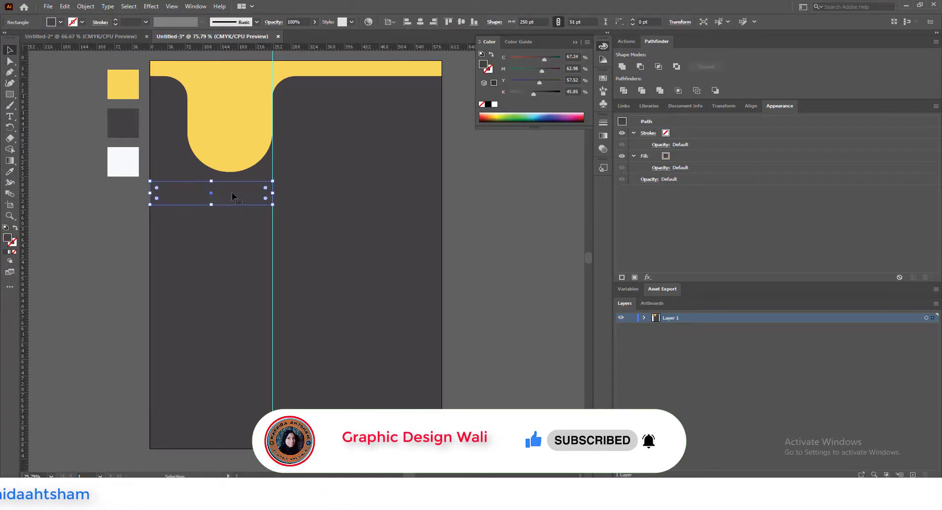
left_click_drag(211, 205, 212, 201)
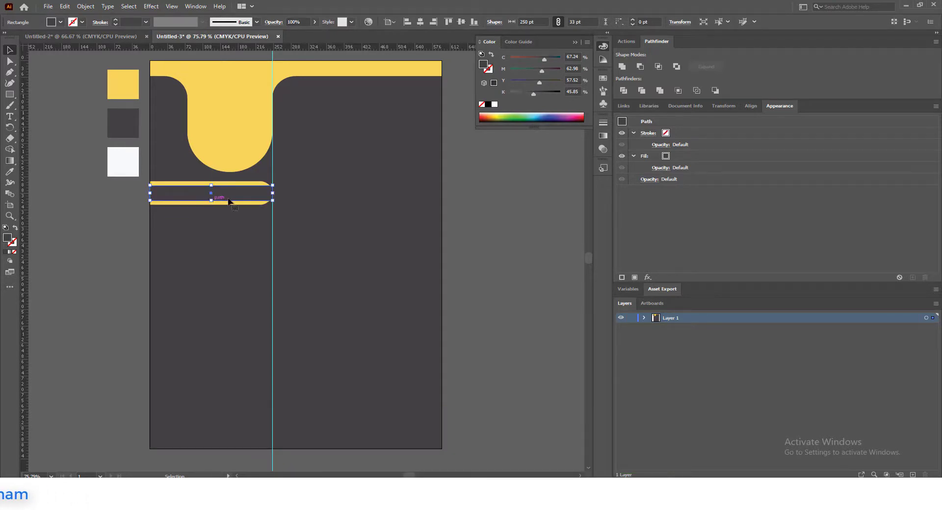
key("ctrl+1")
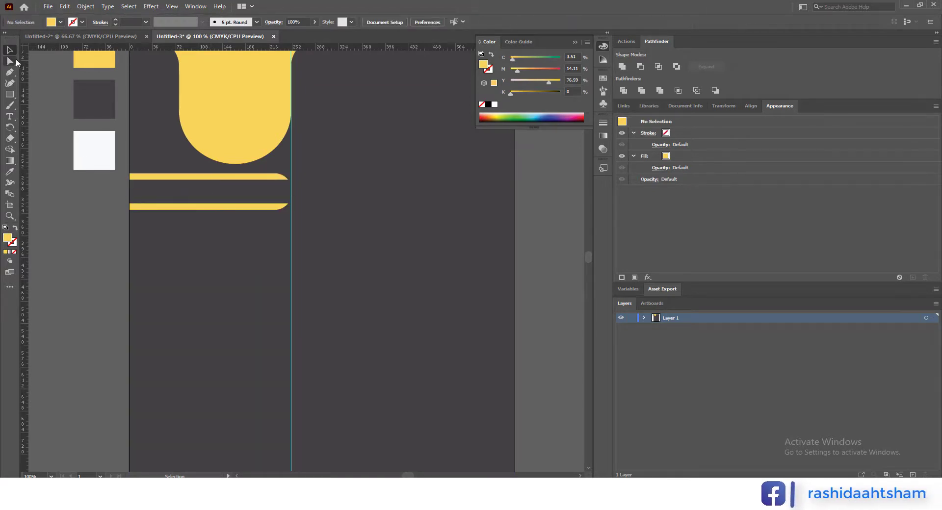
Step: Round the right end of the dark inner bar to about a 19.4 pt radius and shorten the bar to 238 pt
left_click(291, 196)
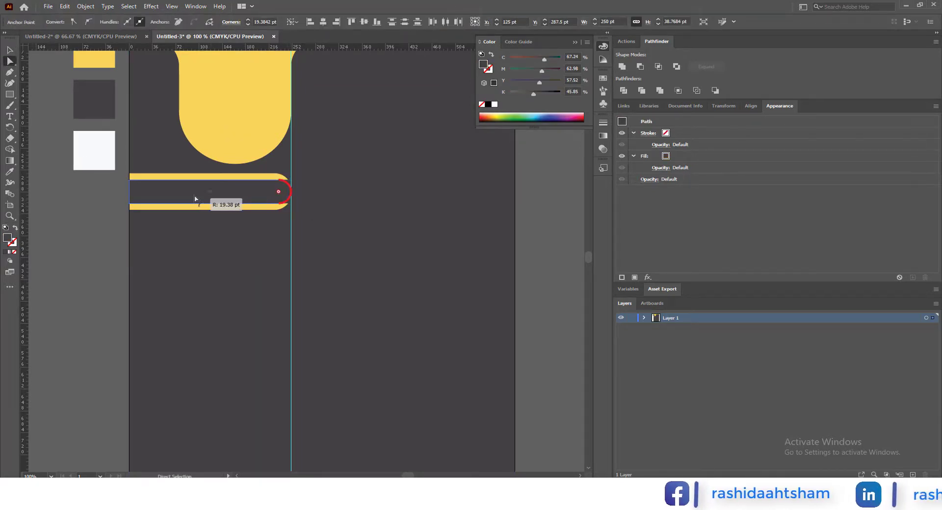
left_click(10, 51)
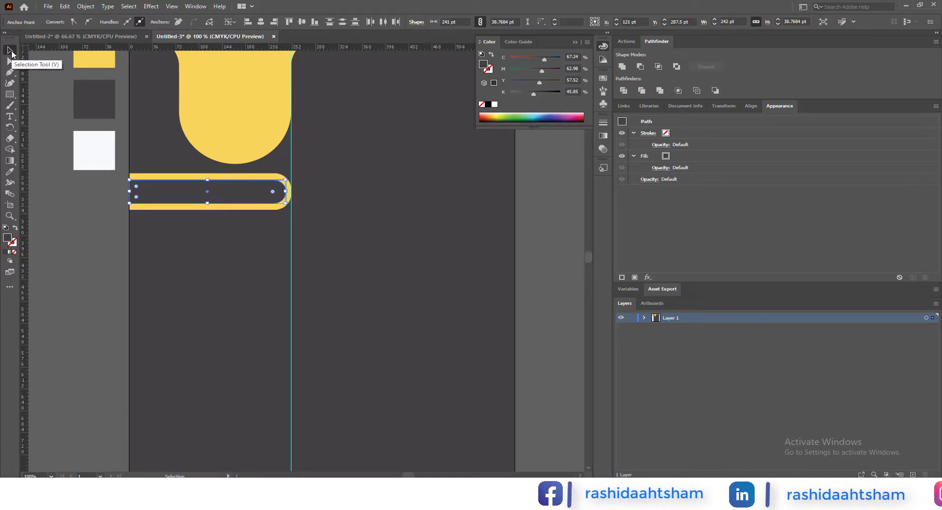
left_click(69, 253)
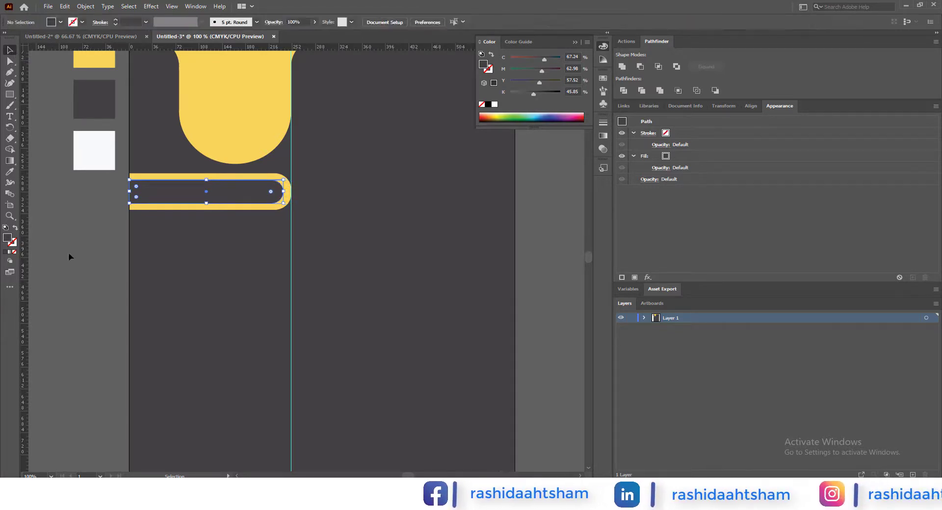
Step: Apply a Multiply drop shadow to the dark inner bar with 75% opacity, 3 pt Y offset and 5 pt blur
left_click(272, 189)
left_click(152, 6)
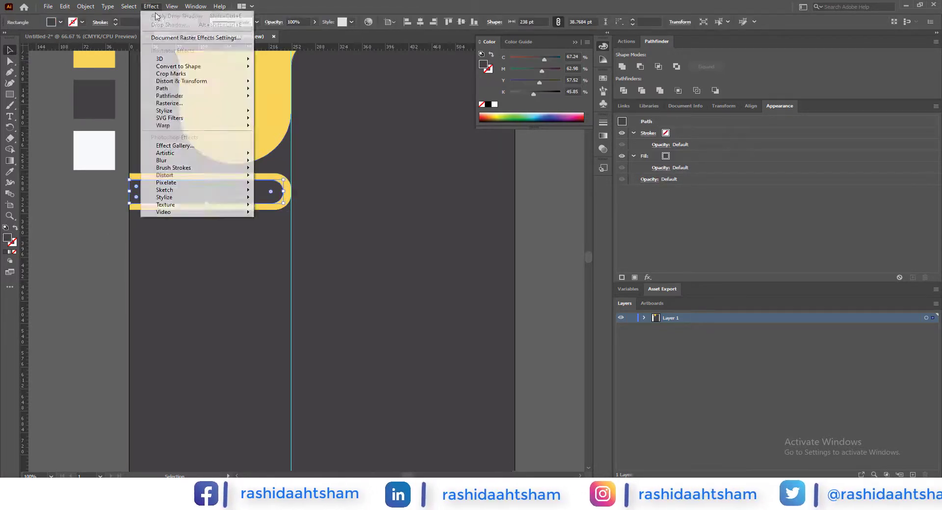
mouse_move(164, 110)
left_click(284, 110)
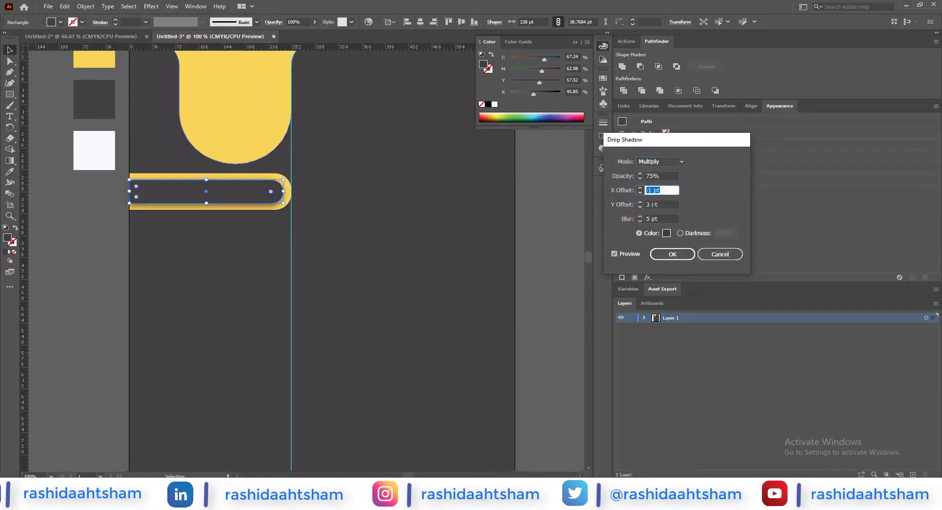
left_click(653, 204)
left_click(653, 219)
left_click(675, 254)
left_click(538, 245)
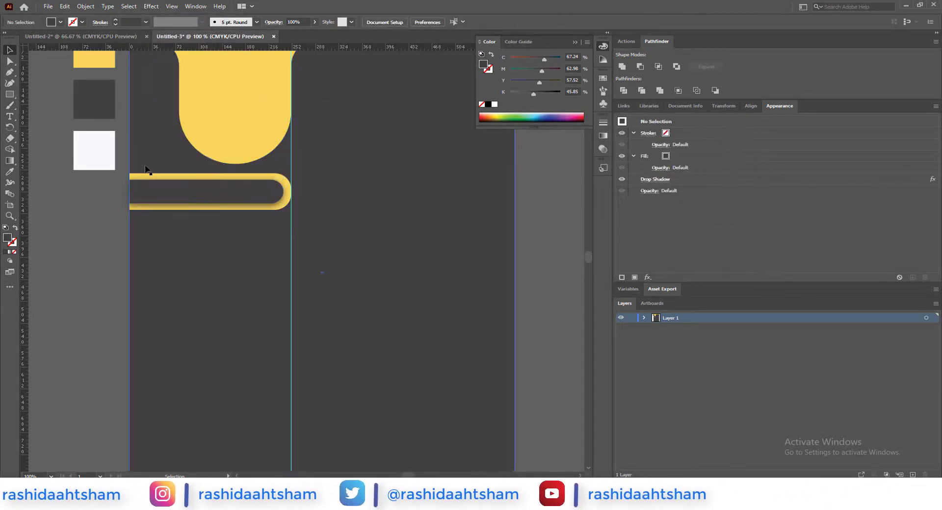
Step: Lock the page-sized dark background rectangle instead of the dark swatch, and select the yellow bar together with its inner bar
left_click(643, 318)
left_click(631, 386)
left_click_drag(163, 137, 190, 230)
key("ctrl+z")
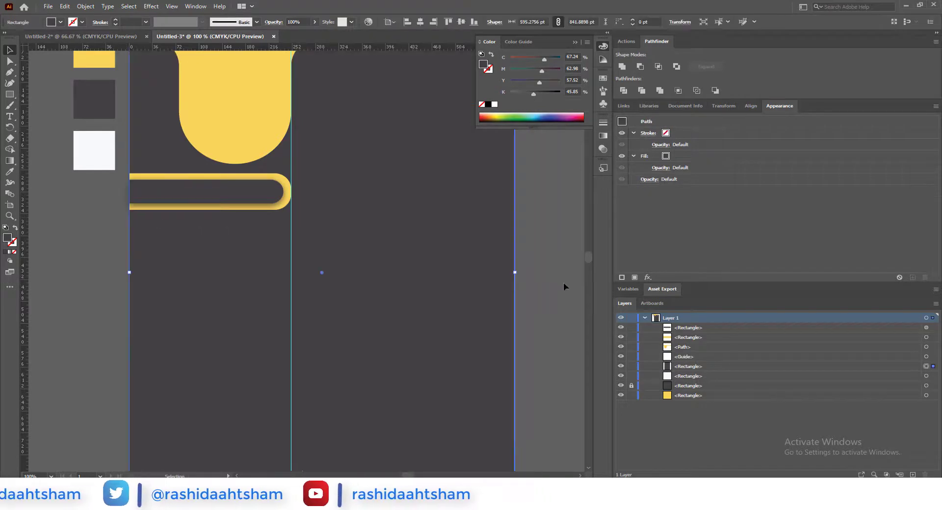
left_click(205, 195)
left_click_drag(117, 188, 192, 258)
left_click(631, 386)
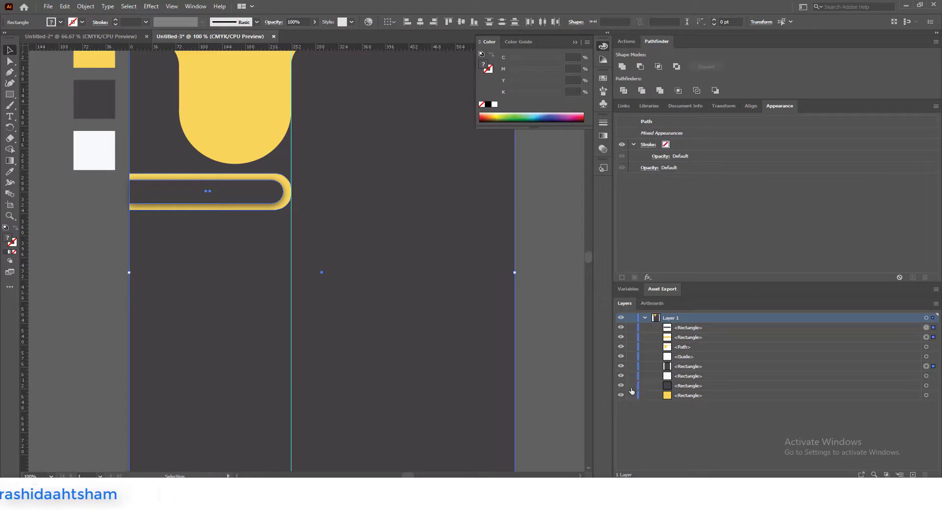
left_click(632, 366)
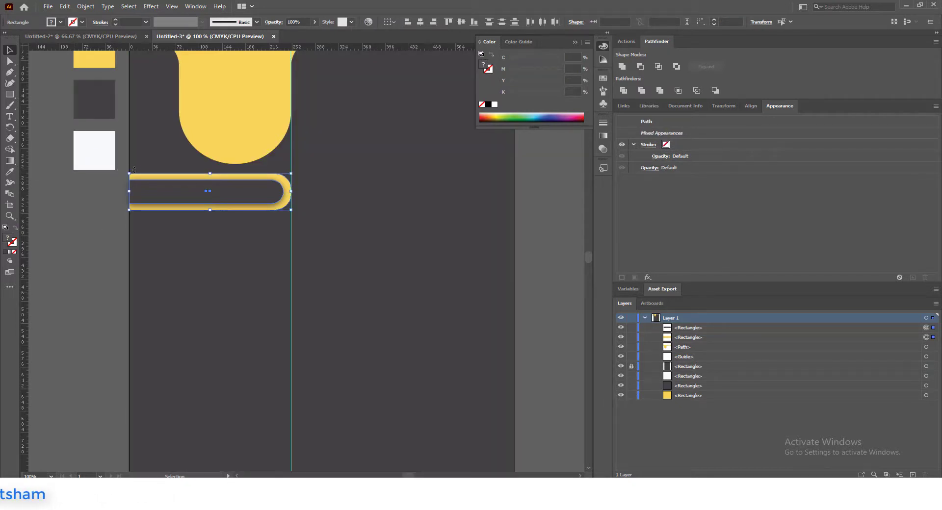
Step: Duplicate the two-part bar twice straight down the left column, keeping the three bars evenly spaced
key("ctrl+minus")
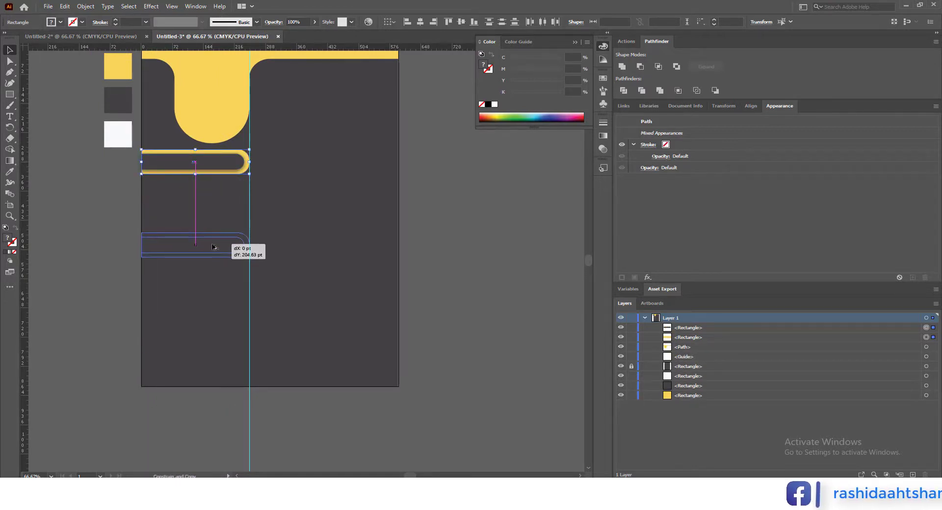
left_click(143, 271)
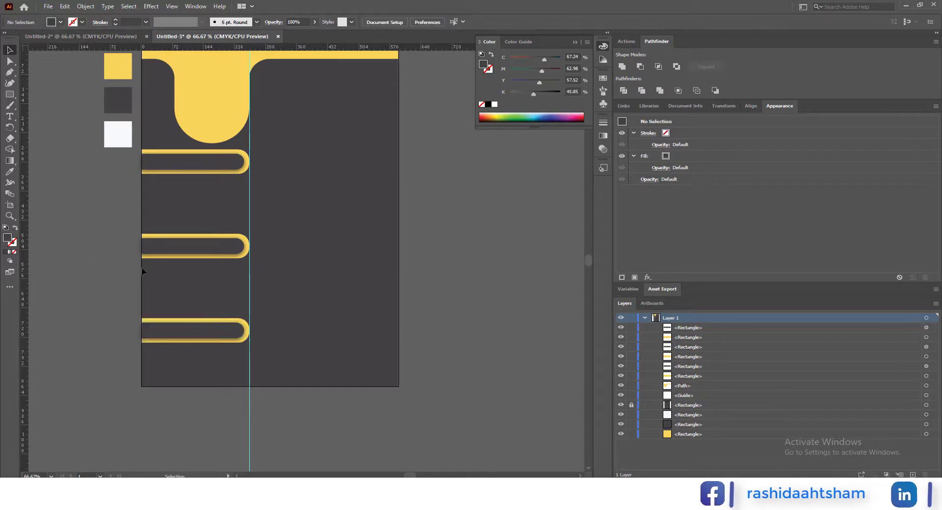
scroll(230, 339, "up", 1)
scroll(233, 338, "down", 1)
Step: Place margin guides just inside all four page edges, with the right one at about 574 pt and the lower one at about 818 pt
left_click_drag(347, 258, 319, 285)
left_click_drag(28, 261, 120, 267)
left_click_drag(306, 271, 360, 274)
left_click_drag(305, 48, 311, 82)
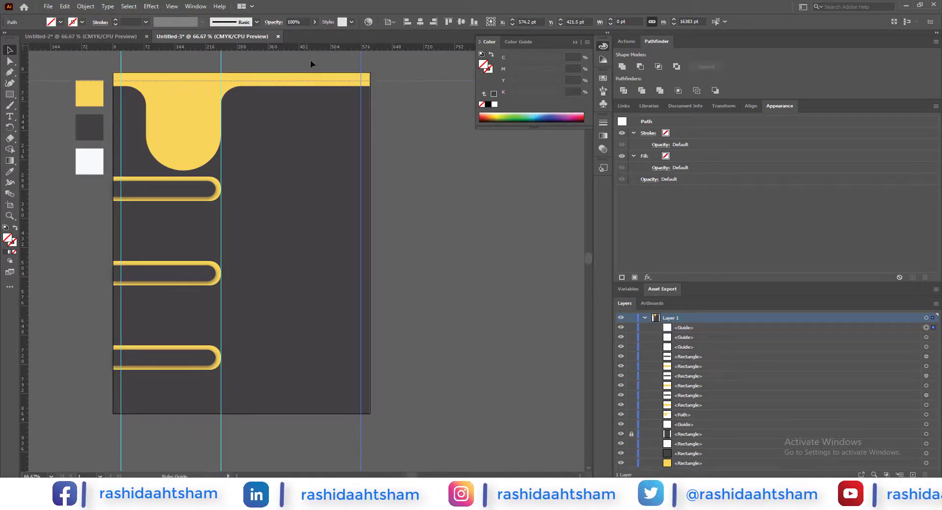
left_click_drag(310, 47, 313, 404)
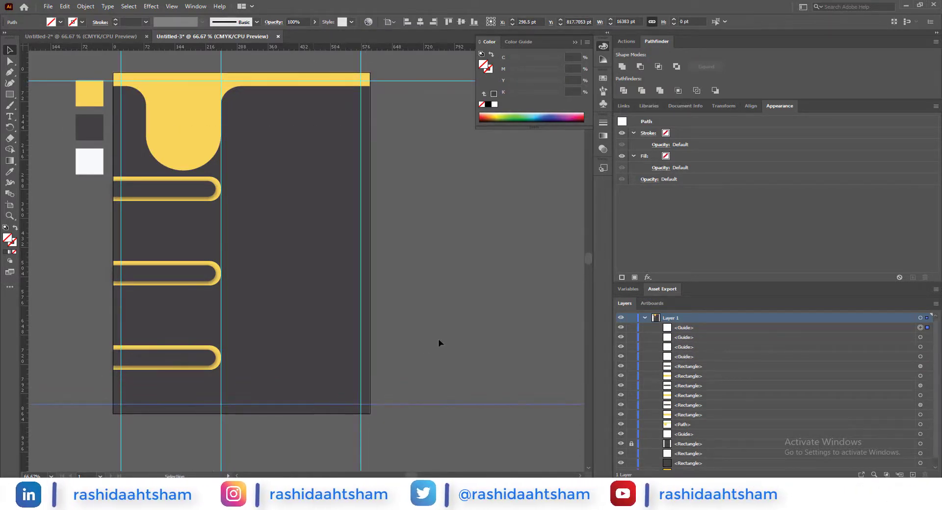
left_click(438, 339)
left_click_drag(301, 345, 310, 341)
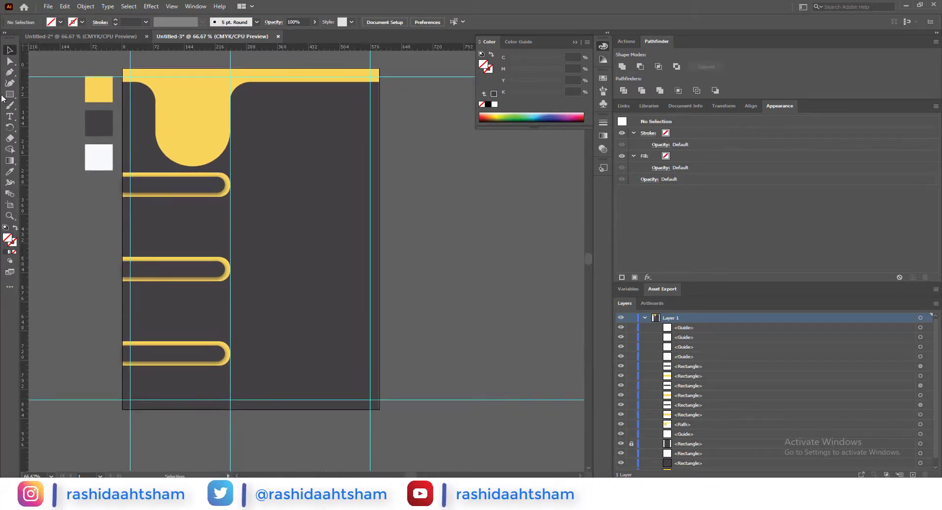
left_click_drag(10, 94, 47, 107)
left_click_drag(167, 107, 218, 142)
left_click(9, 51)
key("ctrl+z")
key("ctrl+z")
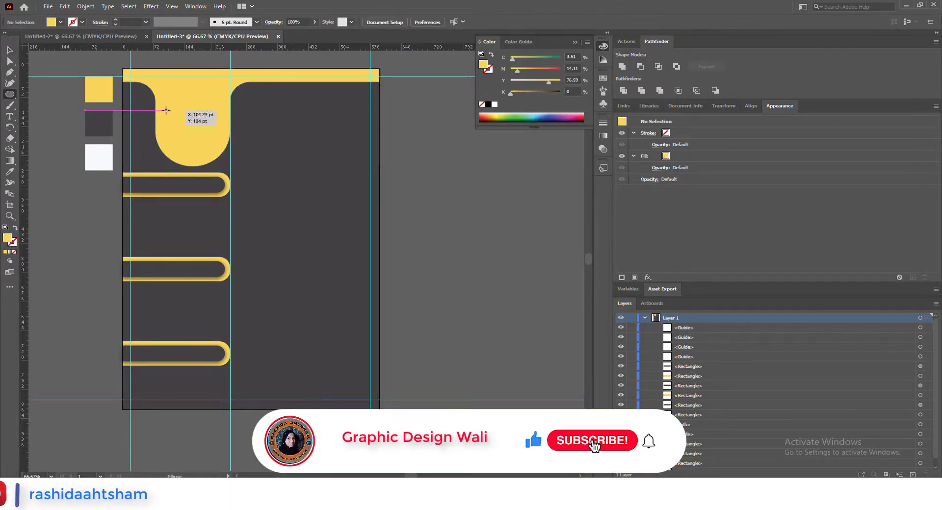
Step: Draw a circle about 146 pt across inside the yellow tab and fill it with white
double_click(8, 239)
left_click(85, 320)
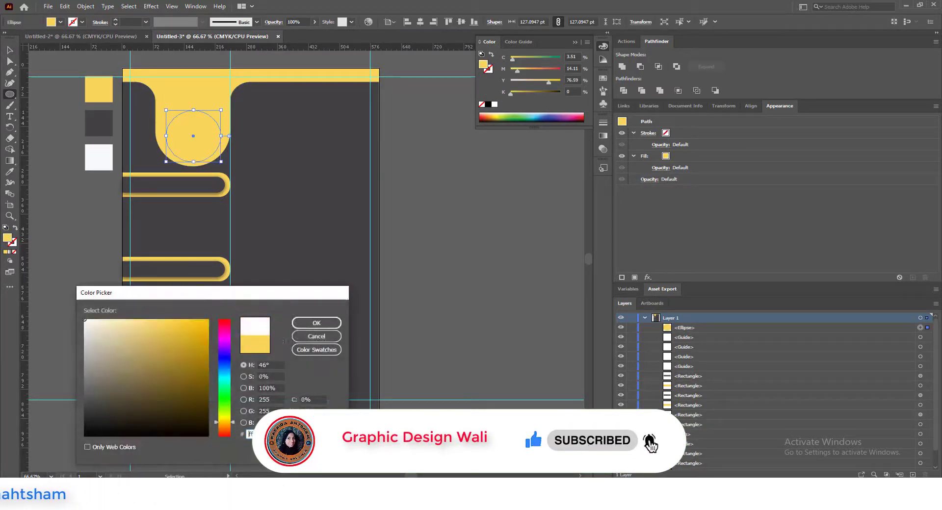
left_click(315, 324)
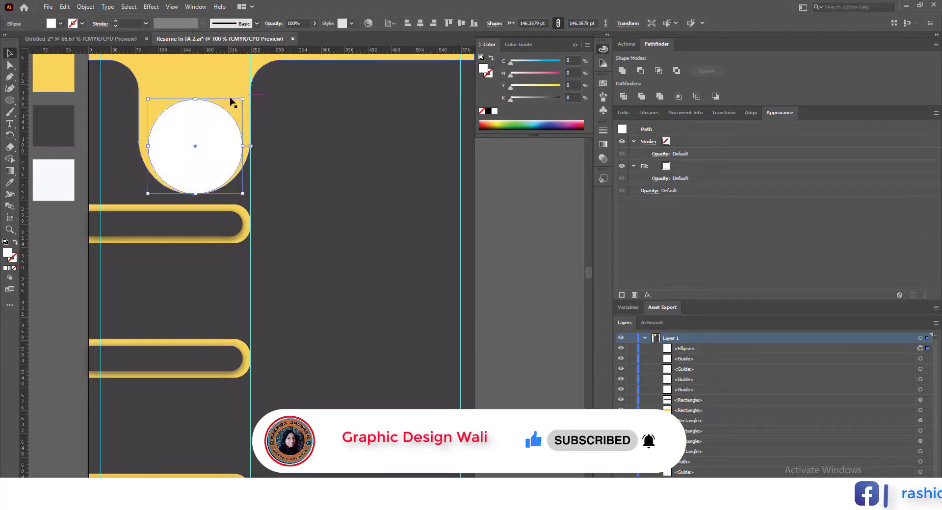
Step: Nudge the white circle upward and slightly left until it sits centred in the rounded end of the yellow tab
key("Up")
key("Up")
key("Up")
key("Up")
key("Up")
key("Up")
key("Up")
key("Up")
key("Up")
key("Left")
key("Up")
key("Up")
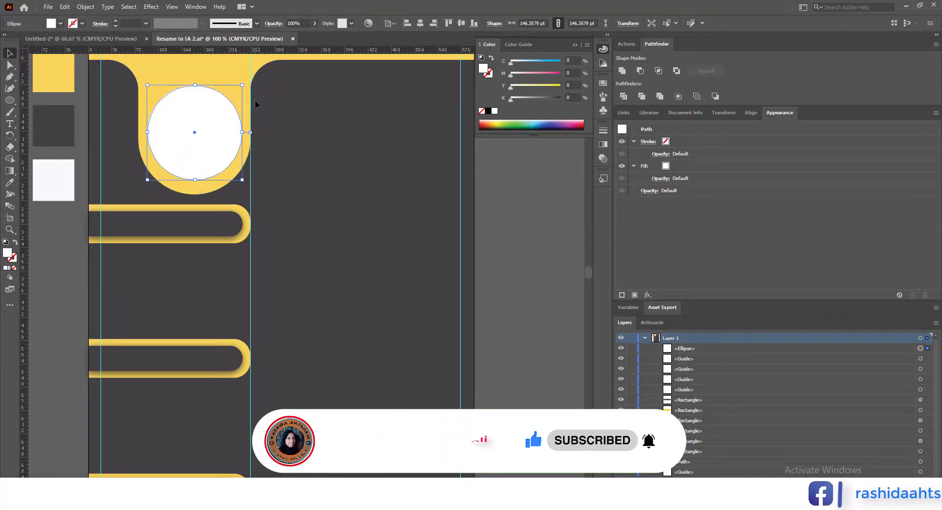
left_click(498, 184)
scroll(302, 266, "down", 1)
scroll(301, 264, "down", 1)
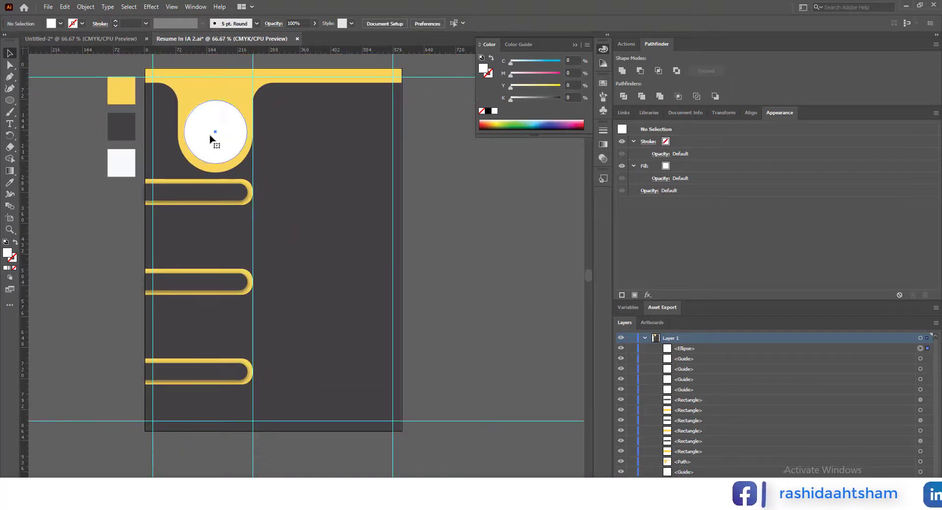
left_click(462, 217)
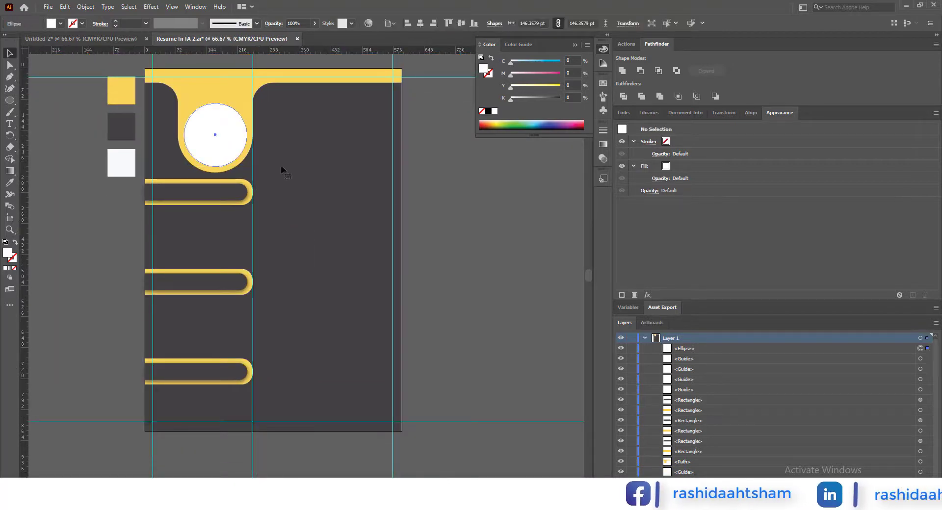
Step: Switch to the Icons folder in File Explorer and open the portrait photo with another program
mouse_move(253, 508)
left_click(198, 461)
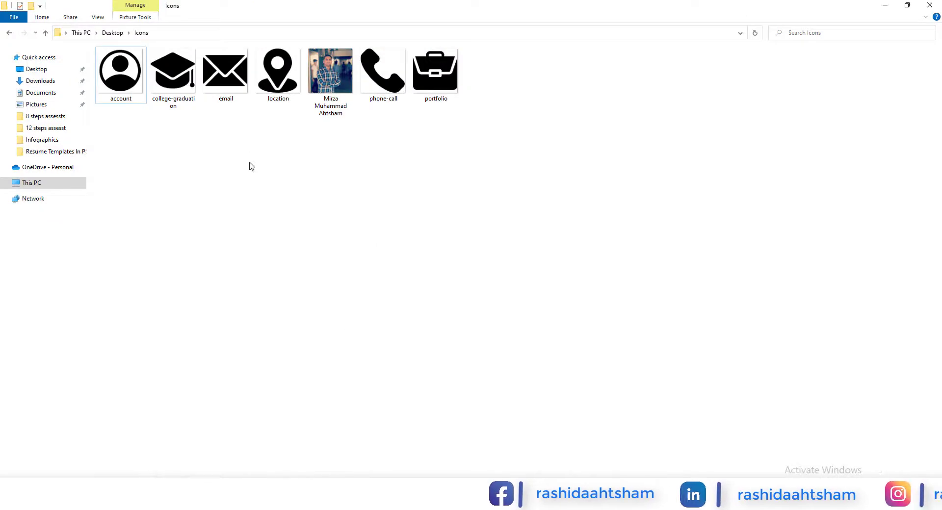
right_click(327, 69)
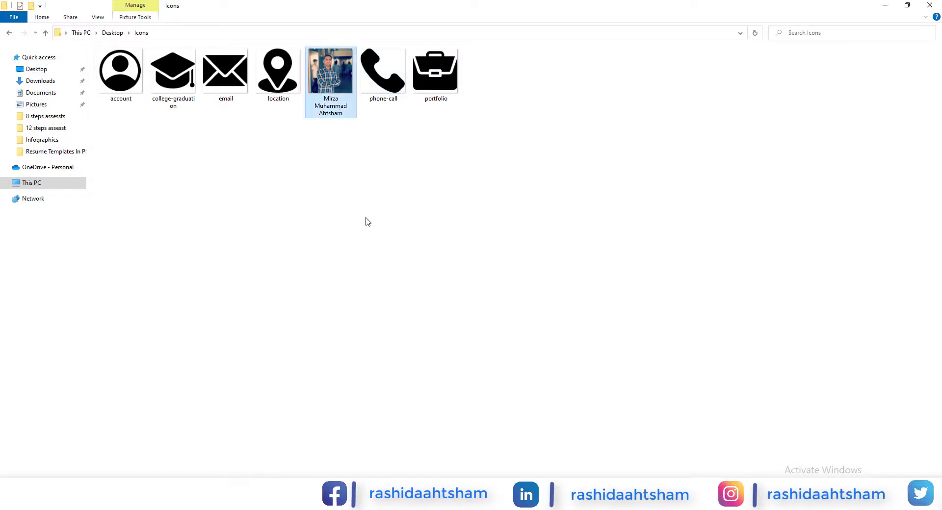
mouse_move(368, 212)
left_click(556, 213)
left_click(556, 272)
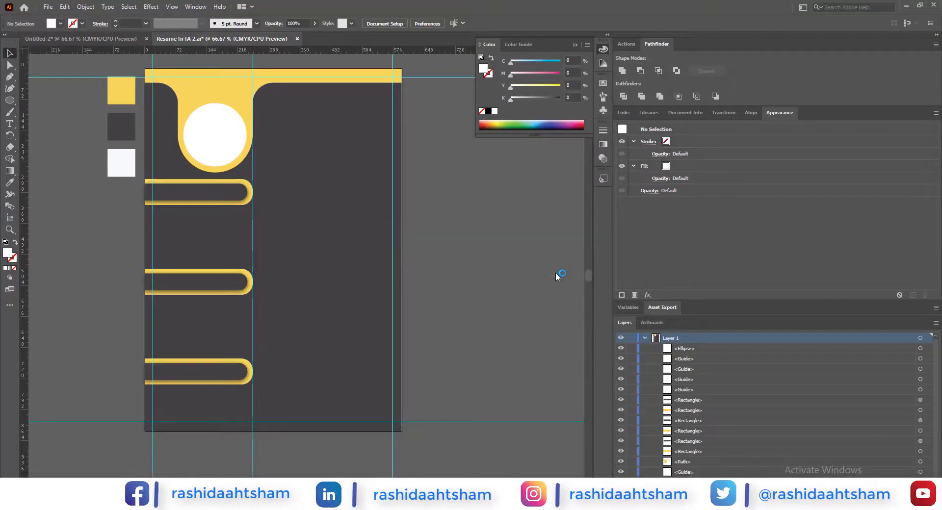
Step: Switch to the Icons folder in File Explorer and open the portrait photo with Illustrator
mouse_move(253, 505)
left_click(252, 465)
right_click(429, 58)
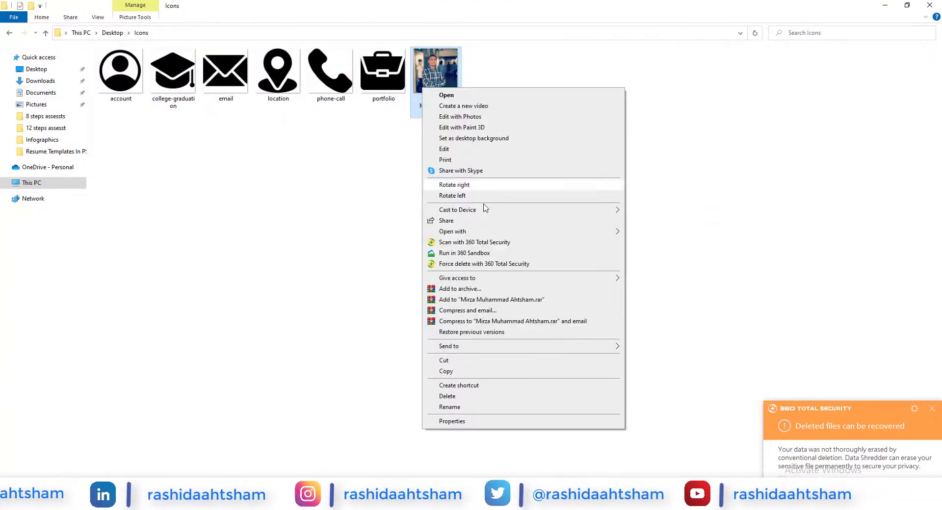
mouse_move(484, 231)
left_click(631, 235)
left_click(932, 409)
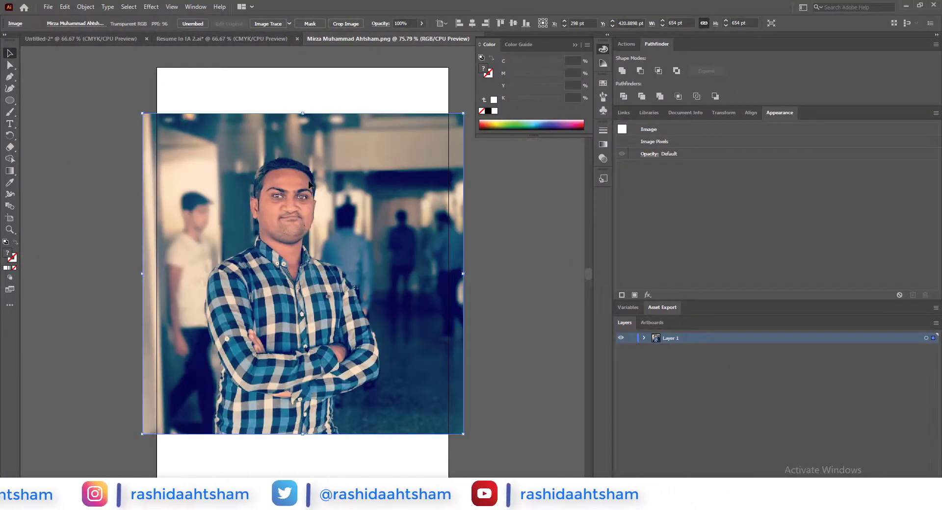
Step: Bring the portrait photo into the resume document, scaled to about 400 pt square, and place it beside the page
left_click_drag(312, 182, 473, 243)
left_click_drag(466, 177, 474, 233)
left_click_drag(470, 312, 489, 275)
Step: Duplicate the white circle over the face in the photo, bring it to the front and turn its fill into an outline
left_click_drag(204, 152, 345, 213)
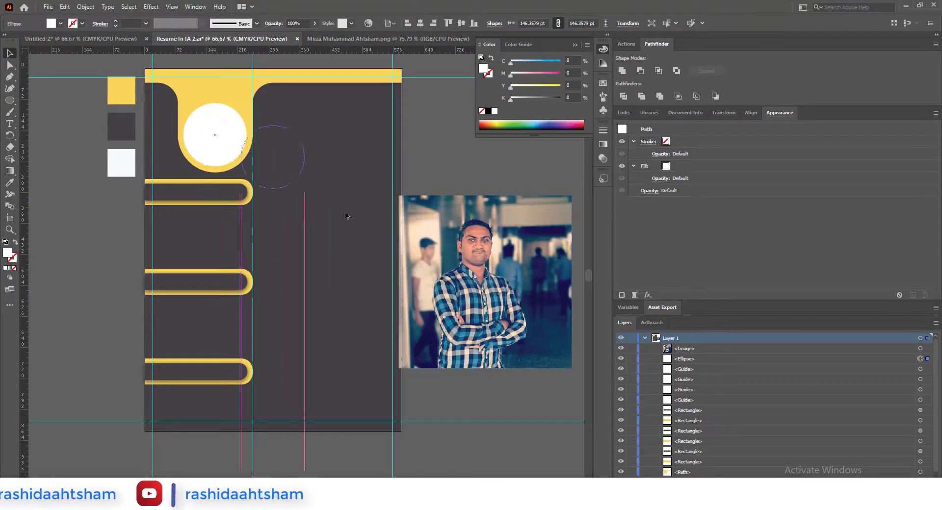
right_click(461, 256)
mouse_move(483, 431)
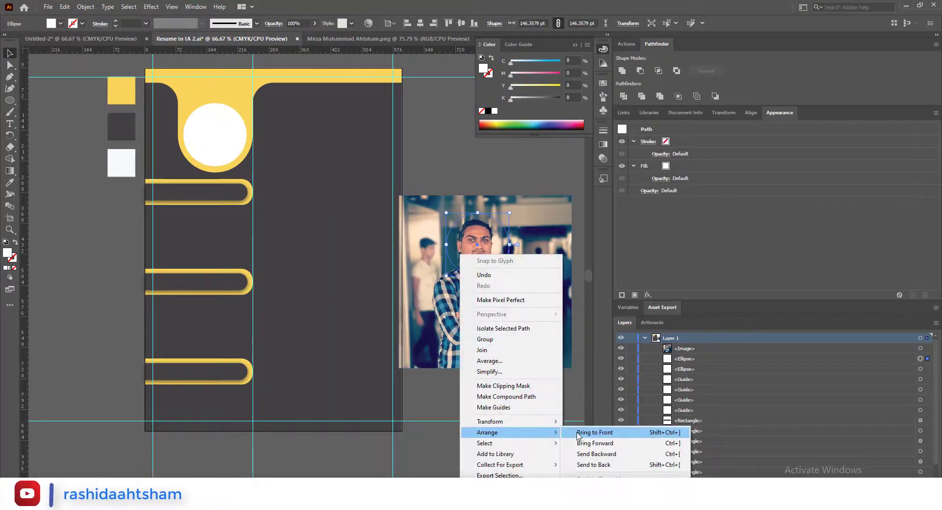
left_click(613, 431)
key("shift+x")
Step: Scale the photo down to about 268 pt square so the head and shoulders fit inside the circle
scroll(514, 249, "up", 1)
left_click(472, 428)
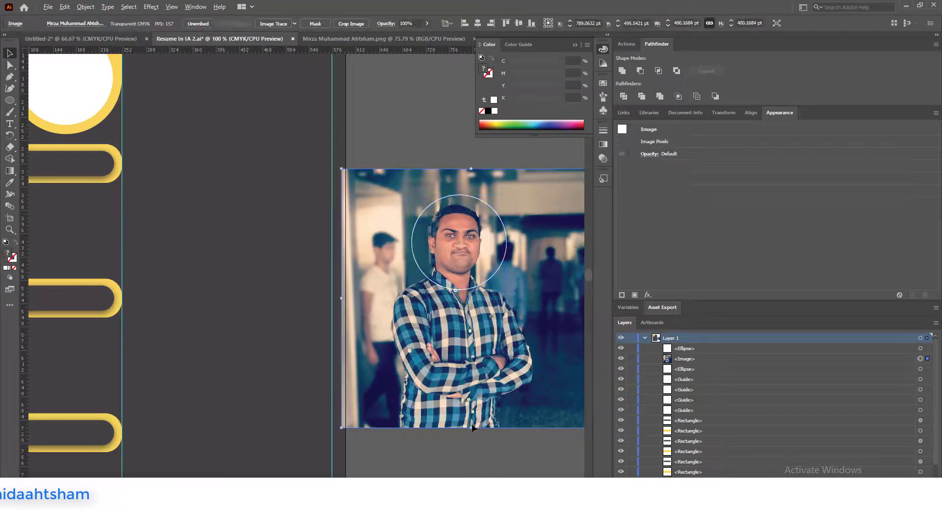
left_click_drag(473, 395, 495, 336)
Step: Swap the circle back to a white fill and use it as an opacity mask on the photo
left_click(425, 276)
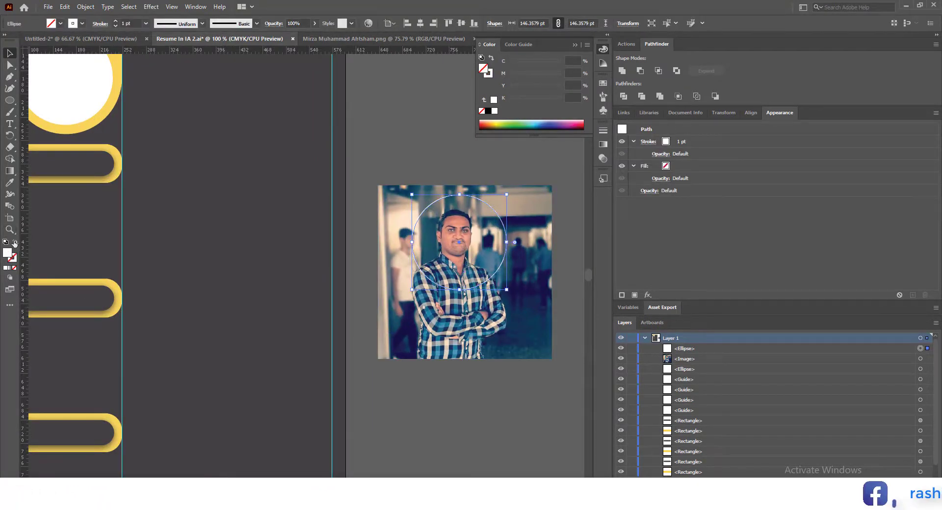
left_click(14, 242)
left_click_drag(432, 151, 499, 304)
left_click(603, 159)
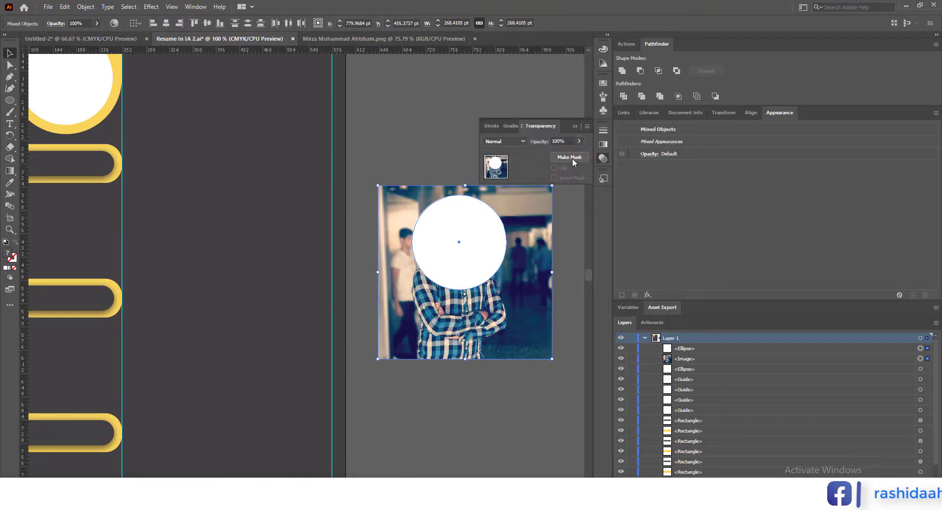
left_click(569, 157)
Step: Move the masked portrait onto the white circle in the yellow tab and nudge it until it covers the circle
key("ctrl+minus")
key("ctrl+shift+a")
left_click_drag(202, 152, 203, 152)
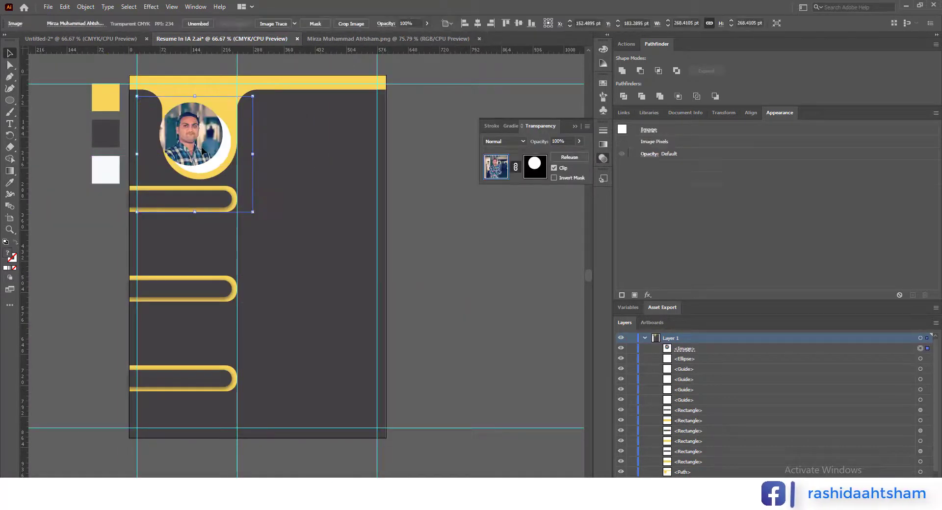
key("Down")
key("Down")
key("Down")
key("Down")
key("Down")
key("Down")
key("Down")
key("Down")
key("Down")
key("Down")
key("Down")
key("Down")
key("Down")
key("Down")
key("Down")
key("Down")
key("Down")
key("Down")
key("Down")
key("Down")
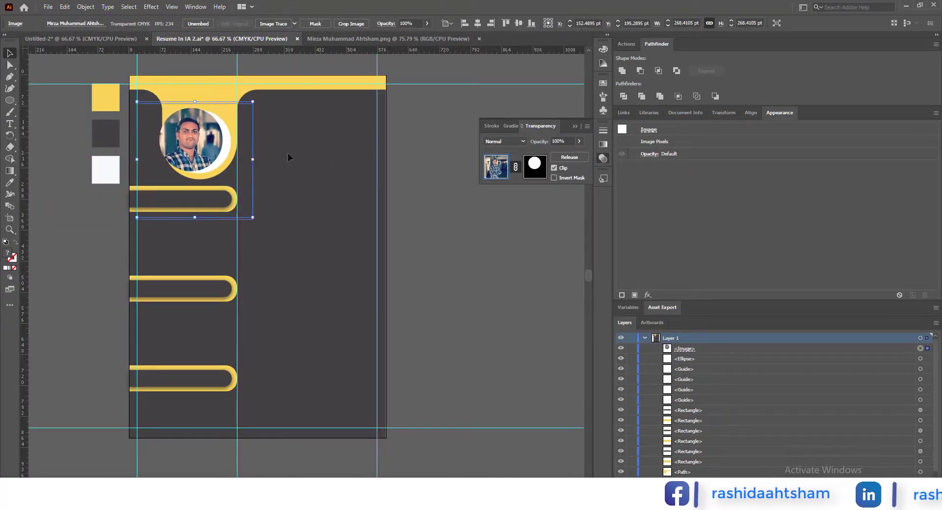
key("Right")
key("Up")
key("Up")
key("Up")
key("Up")
key("Up")
key("Right")
key("Right")
key("Right")
key("Right")
key("Right")
key("Right")
key("Right")
key("Right")
key("Right")
key("Right")
key("Right")
key("Right")
key("Right")
key("Right")
key("Right")
key("Right")
key("Right")
key("Right")
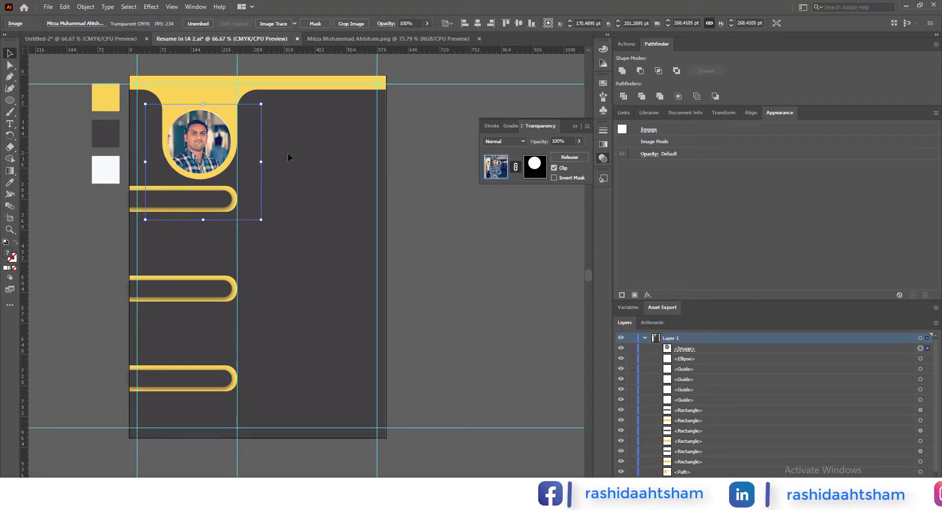
key("Right")
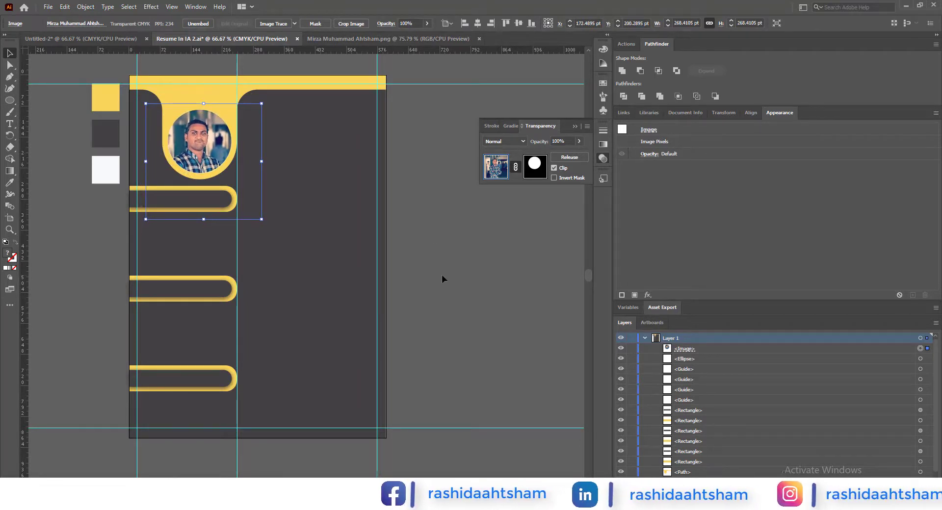
key("Left")
Step: Apply a Drop Shadow effect to the white circle behind the portrait
scroll(212, 149, "up", 2)
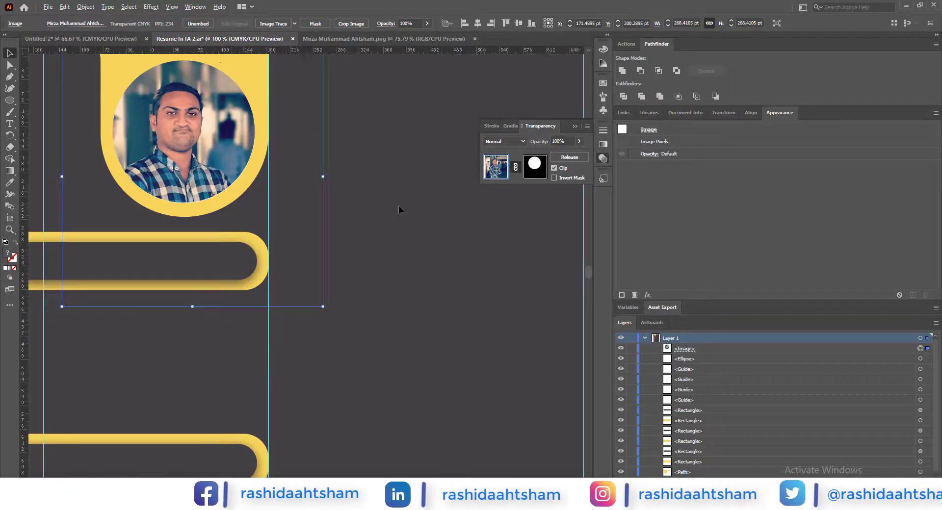
scroll(400, 205, "down", 1)
left_click(927, 359)
left_click(151, 7)
mouse_move(235, 118)
left_click(299, 119)
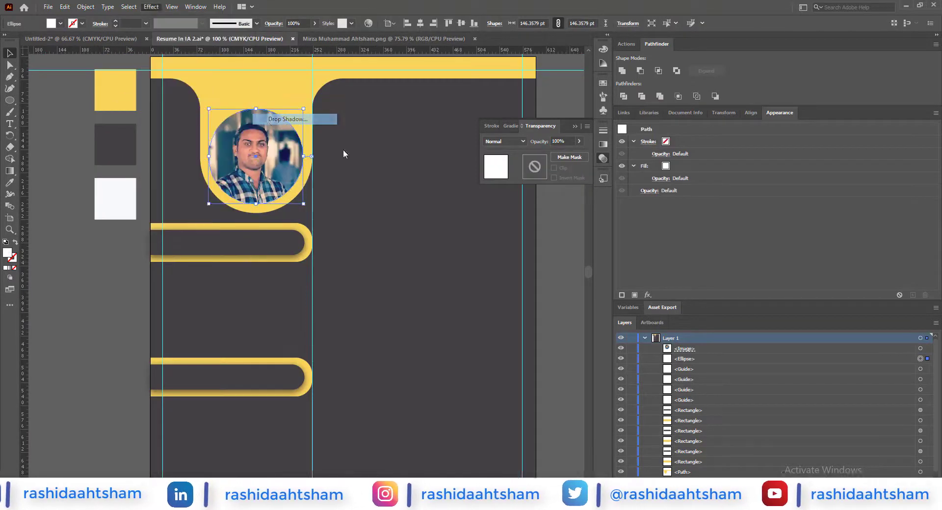
left_click(672, 270)
key("ctrl+shift+a")
scroll(304, 169, "up", 2)
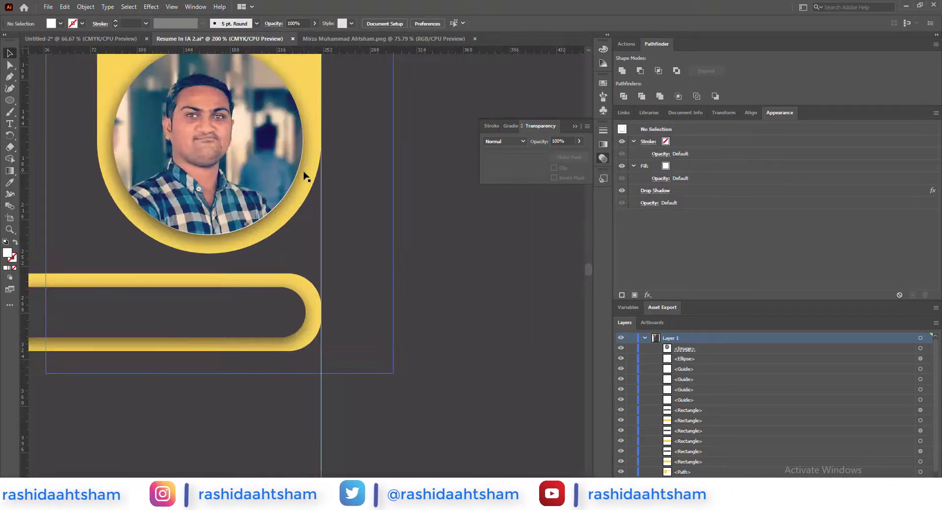
Step: Enlarge the masked portrait to about 271 pt square so it hides the white rim of the circle behind it
left_click(920, 348)
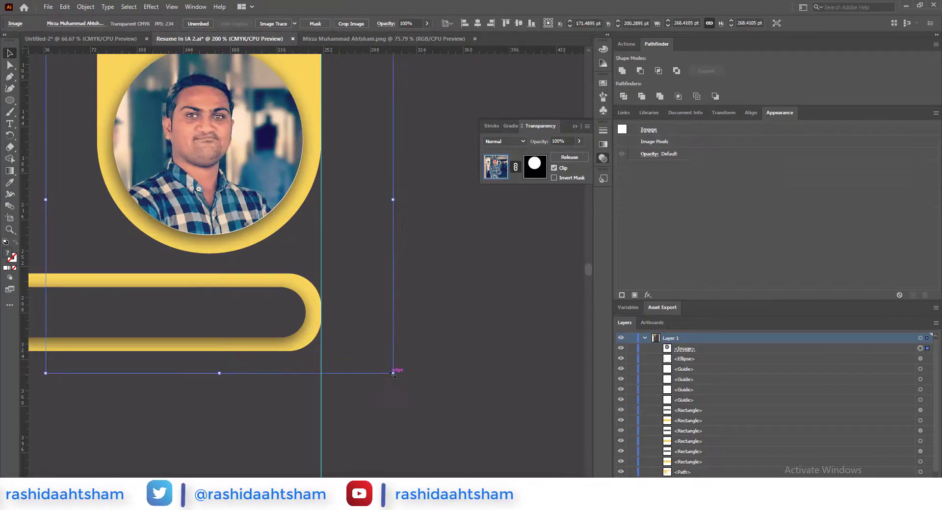
left_click_drag(393, 374, 397, 376)
key("Left")
key("Up")
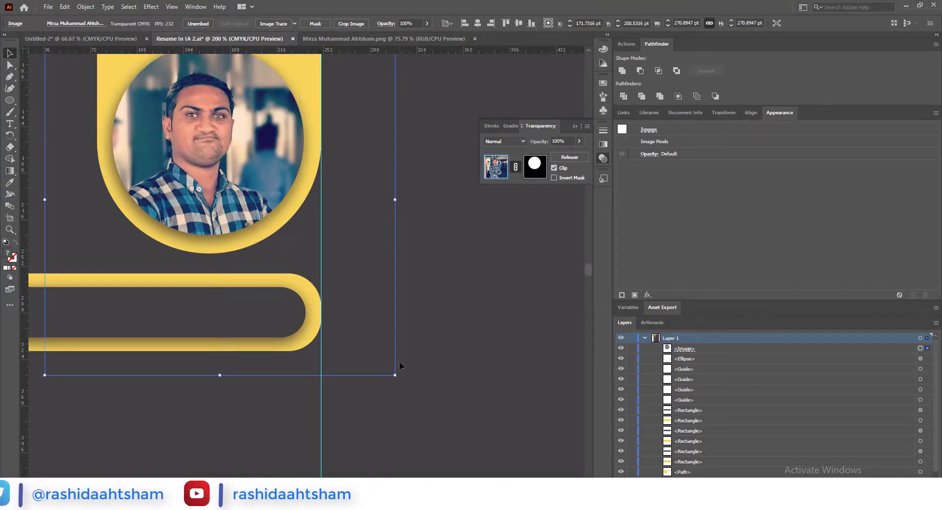
scroll(431, 364, "down", 2)
left_click_drag(473, 390, 350, 302)
left_click(390, 94)
Step: Lock the masked portrait image
scroll(367, 241, "down", 1)
scroll(319, 294, "down", 1)
scroll(318, 297, "up", 1)
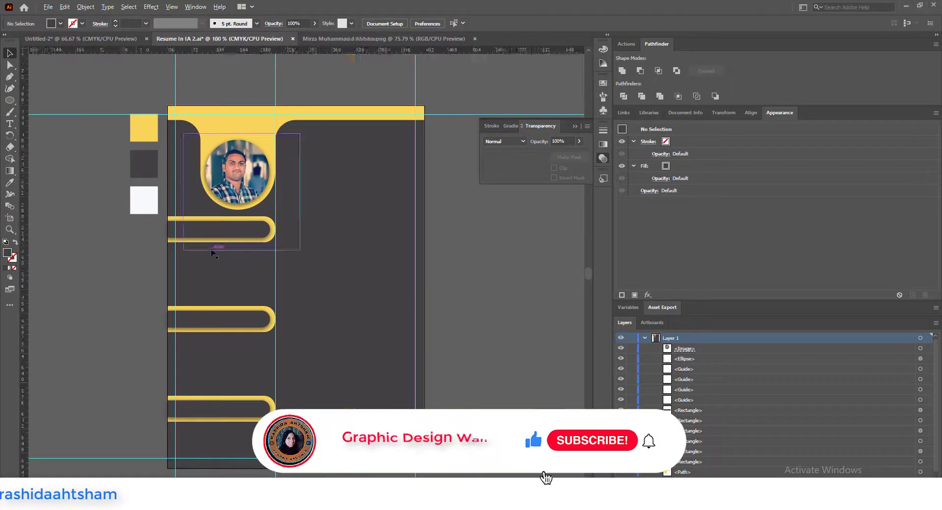
scroll(213, 249, "up", 2)
left_click(260, 133)
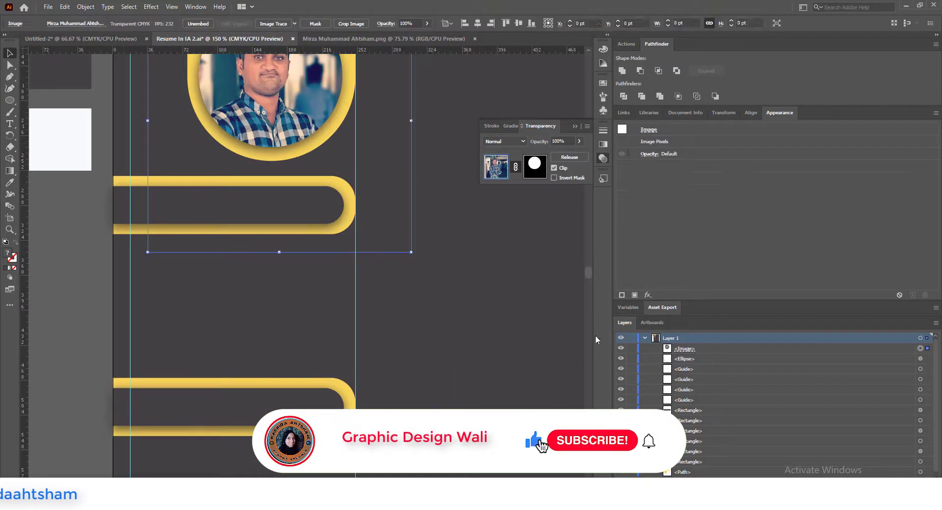
left_click(631, 348)
Step: Shrink both parts of the uppermost heading bar proportionally from the page edge, making the inner grey bar about 213 pt wide
left_click_drag(221, 171, 222, 161)
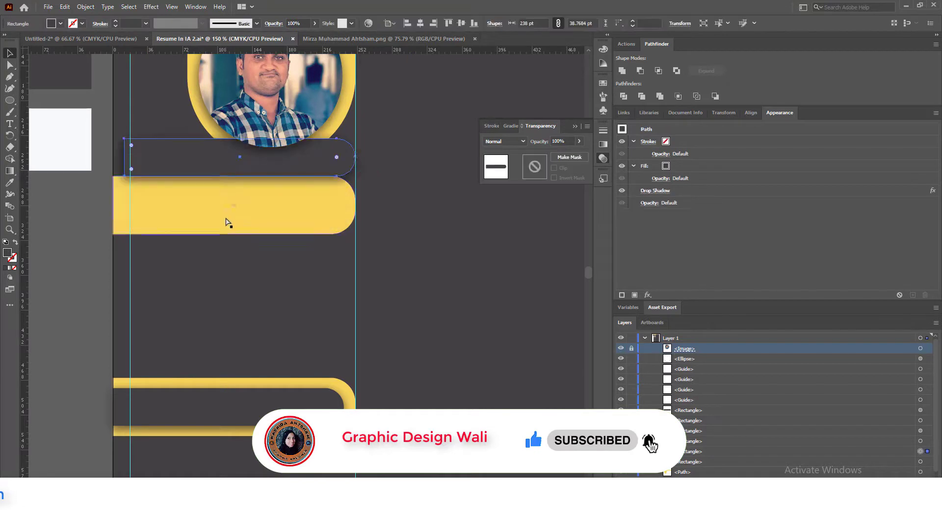
key("ctrl+z")
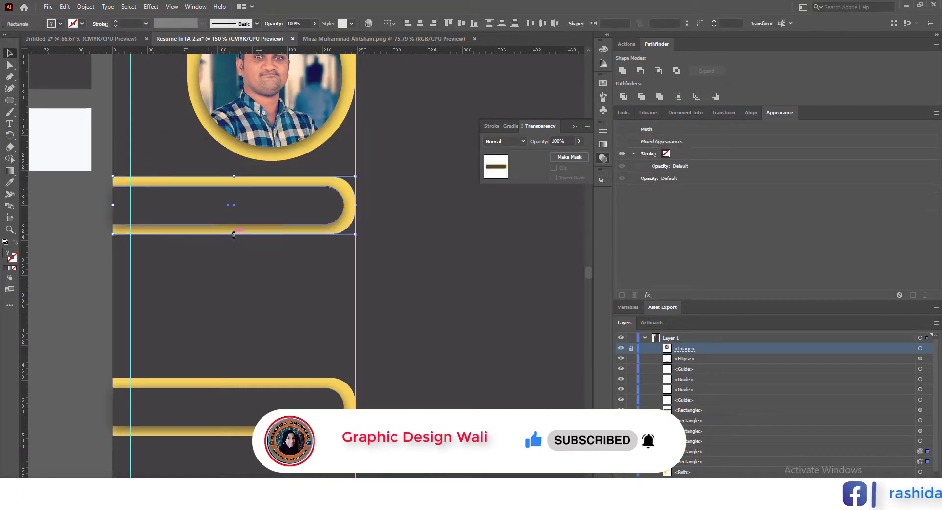
left_click_drag(234, 229, 252, 208)
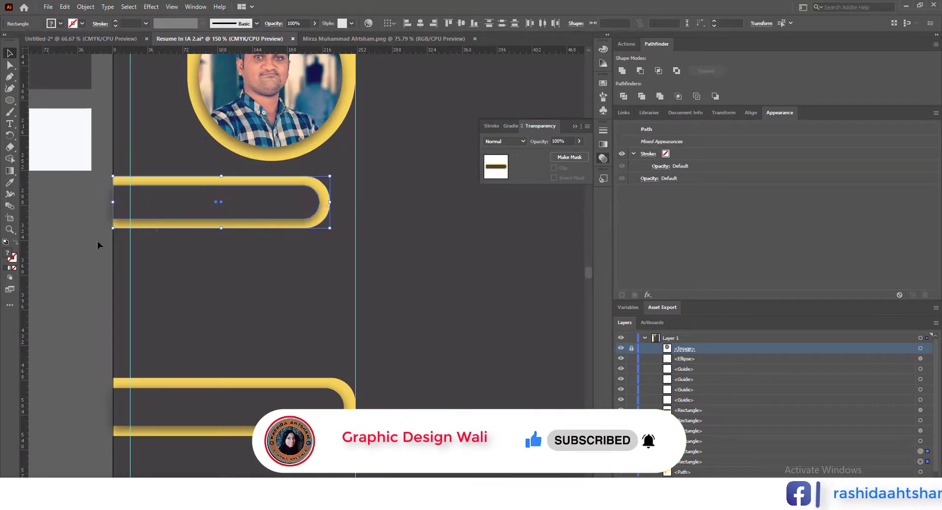
left_click(98, 240)
Step: Delete the two lower heading bars
left_click_drag(235, 386, 237, 326)
left_click(229, 378)
key("ctrl+minus")
key("ctrl+minus")
key("ctrl+minus")
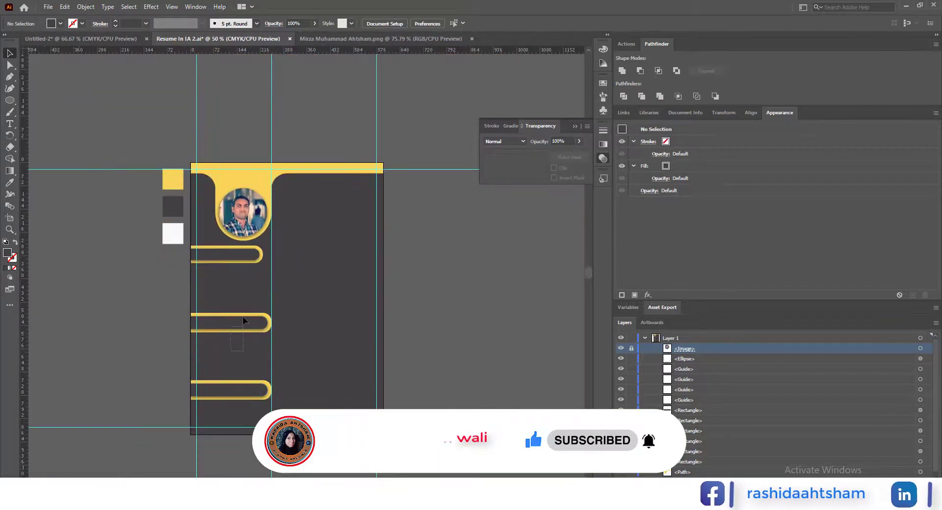
key("Delete")
Step: Duplicate the shortened heading bar twice down the page at equal spacing
left_click(218, 262)
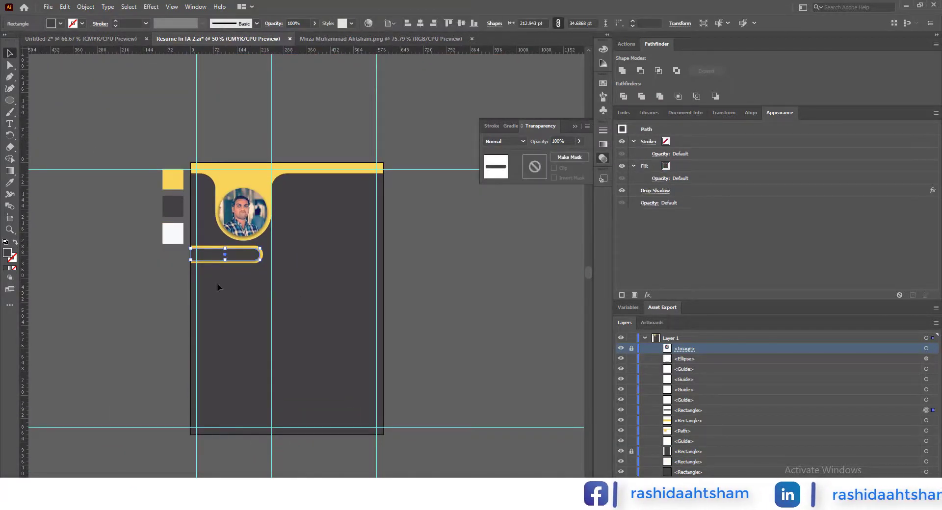
left_click_drag(218, 267, 218, 324)
key("ctrl+d")
left_click(114, 330)
scroll(237, 360, "up", 1)
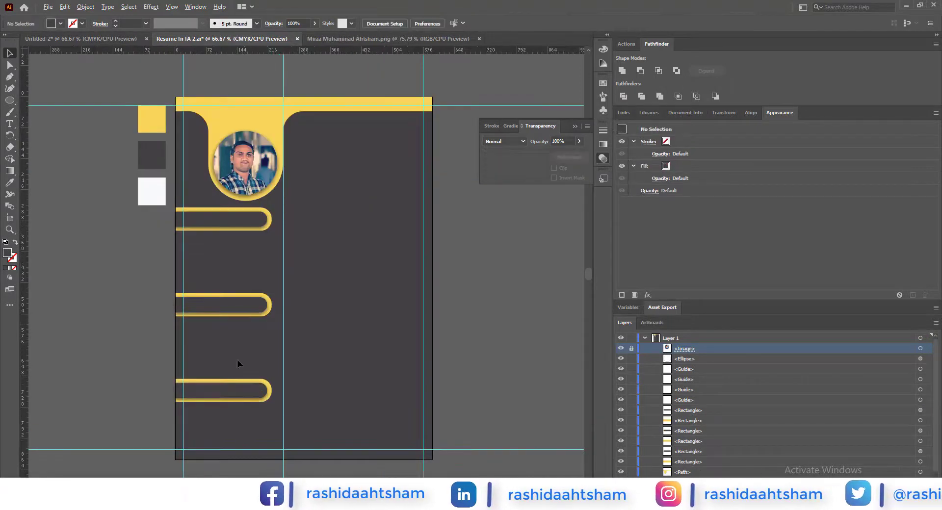
Step: Add the text "Contact" in the uppermost bar and format it in Montserrat Bold at 24 pt
left_click(9, 124)
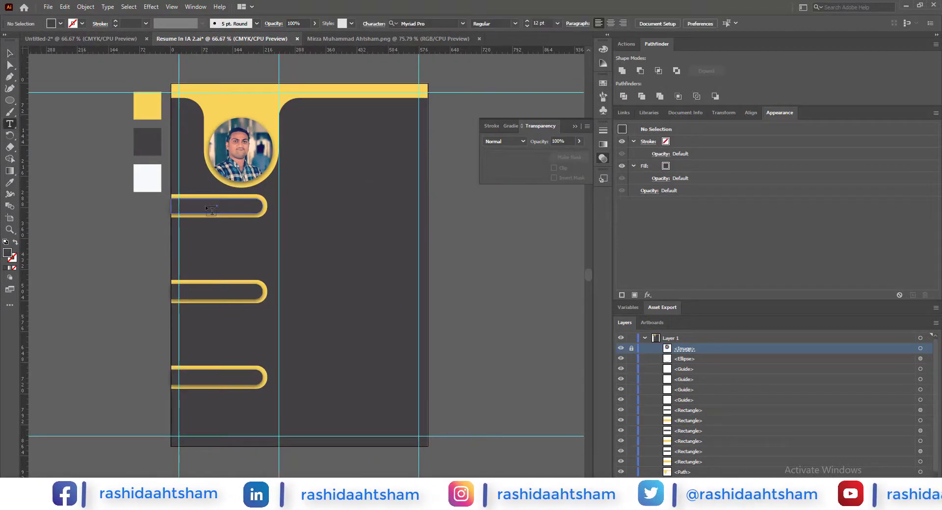
left_click(196, 202)
type("Contact")
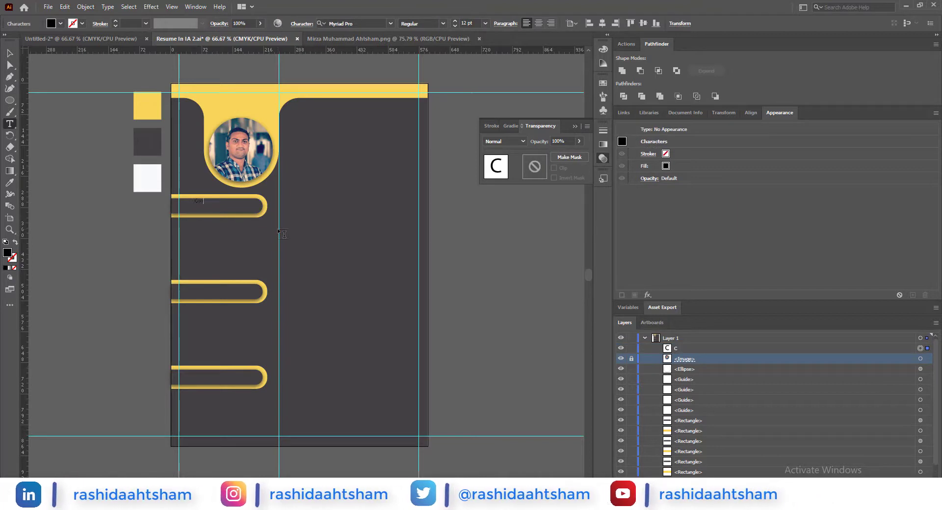
left_click(10, 53)
left_click(354, 23)
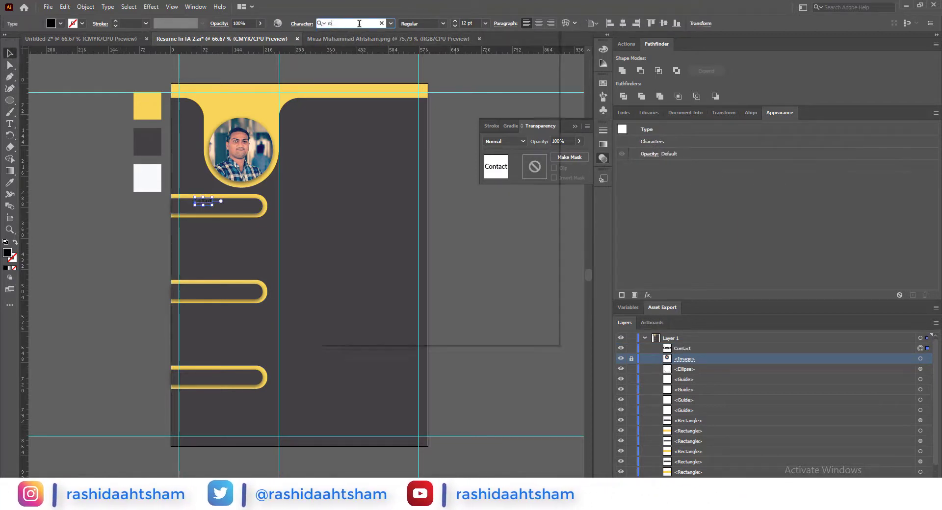
type("mon")
left_click(388, 117)
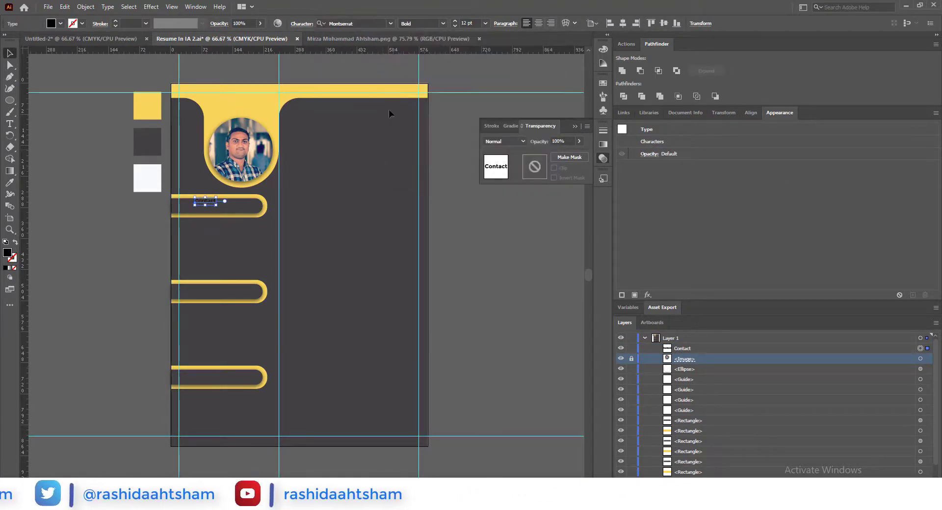
left_click(484, 23)
left_click(491, 141)
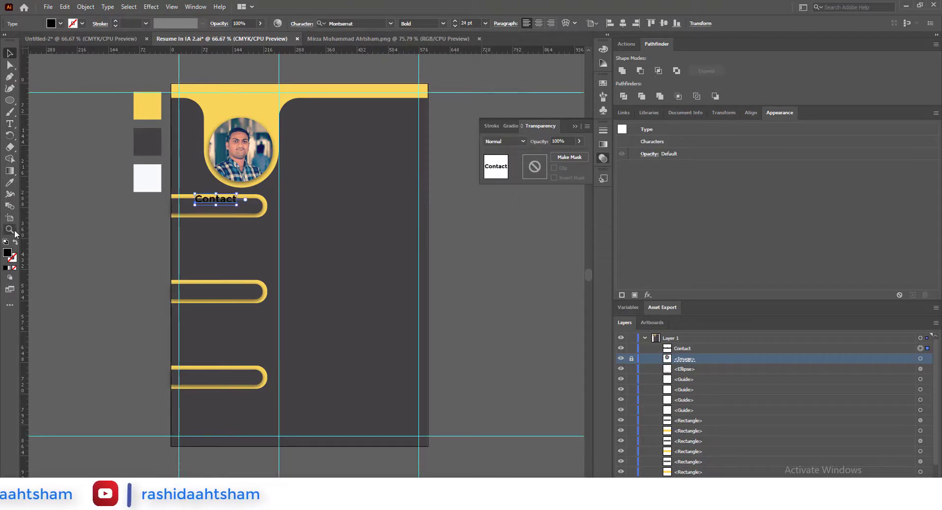
Step: Make the Contact heading white, position it inside its bar, and copy it into the lower bars as "Skills" and "Language"
key("ctrl+plus")
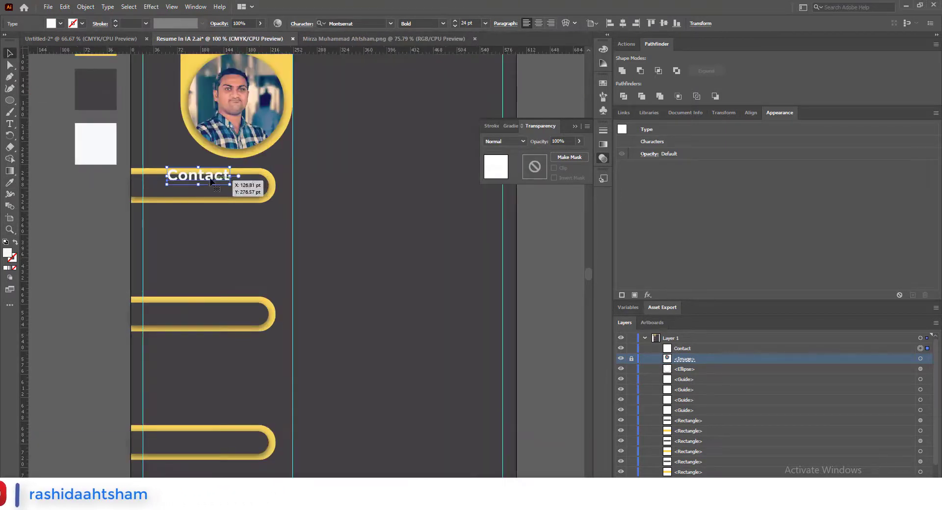
left_click_drag(209, 188, 218, 318)
left_click(201, 201)
left_click_drag(218, 318, 220, 443)
double_click(206, 314)
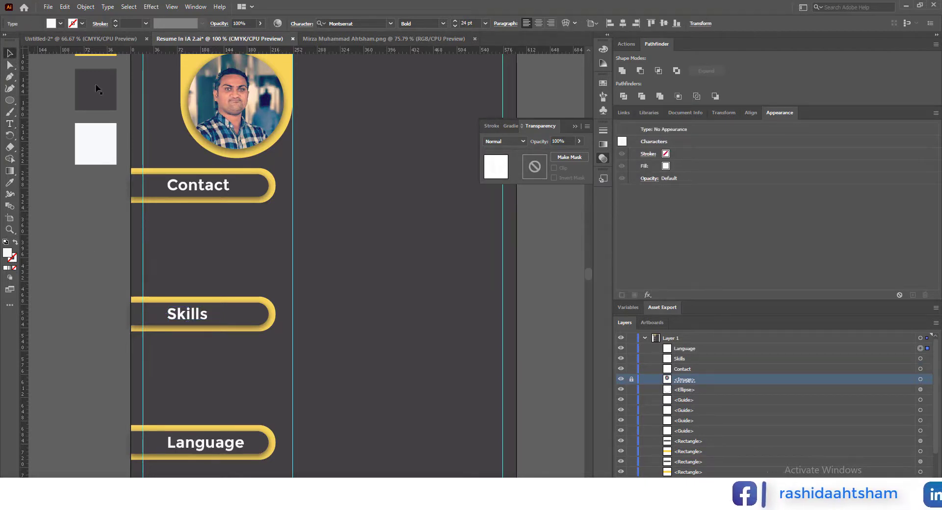
Step: Align the Contact, Skills and Language headings to their common horizontal centre and save the document
left_click(200, 315, "shift")
left_click(221, 443, "shift")
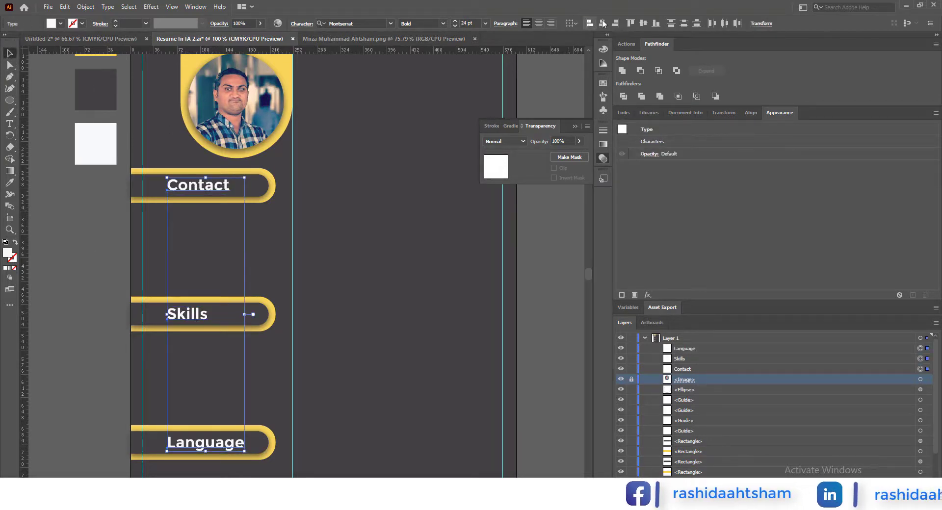
left_click(602, 23)
left_click(536, 284)
left_click_drag(364, 357, 323, 303)
scroll(335, 288, "down", 1)
key("ctrl+s")
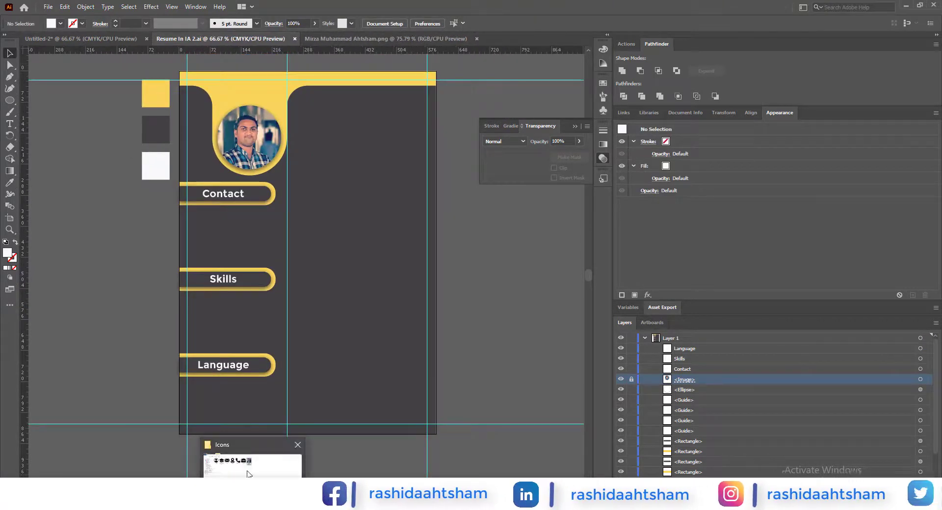
Step: Open the phone-call, email and location images from the Icons folder in Illustrator
left_click(249, 475)
left_click(332, 74)
right_click(333, 63)
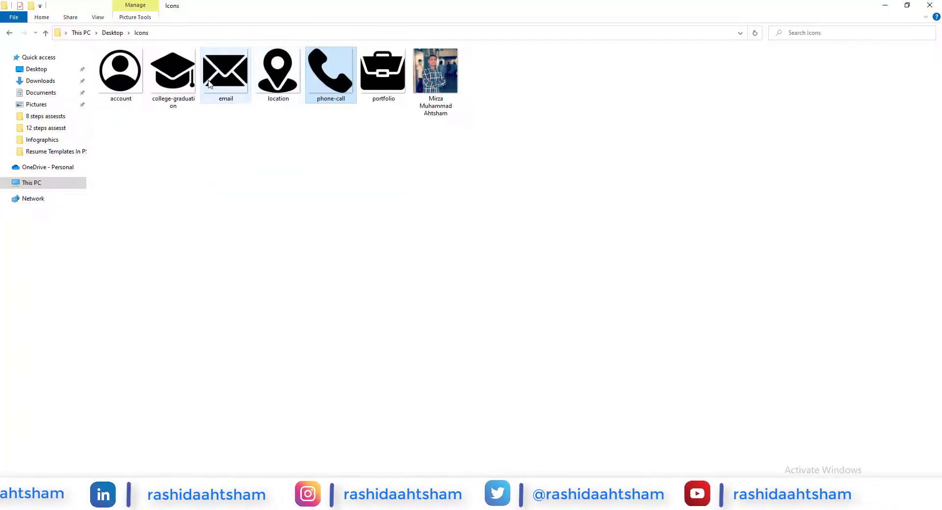
right_click(208, 83)
left_click(362, 225)
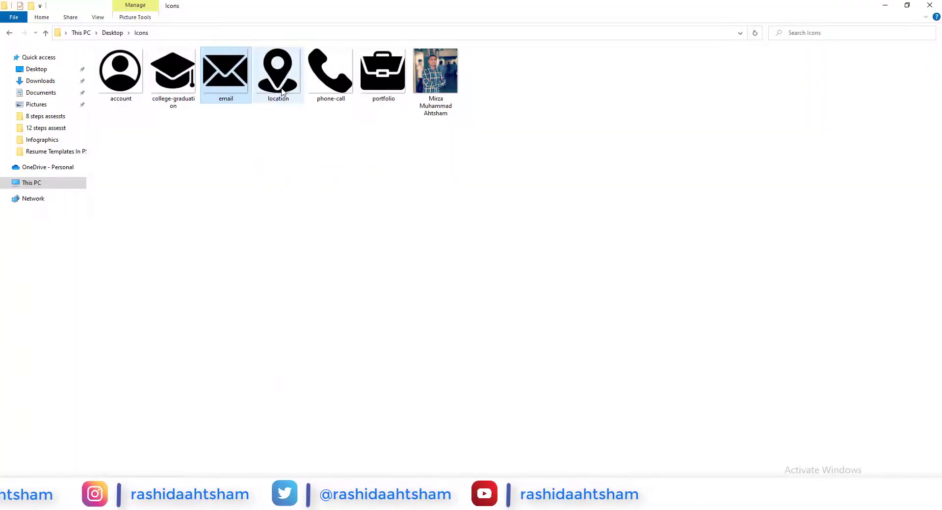
right_click(283, 91)
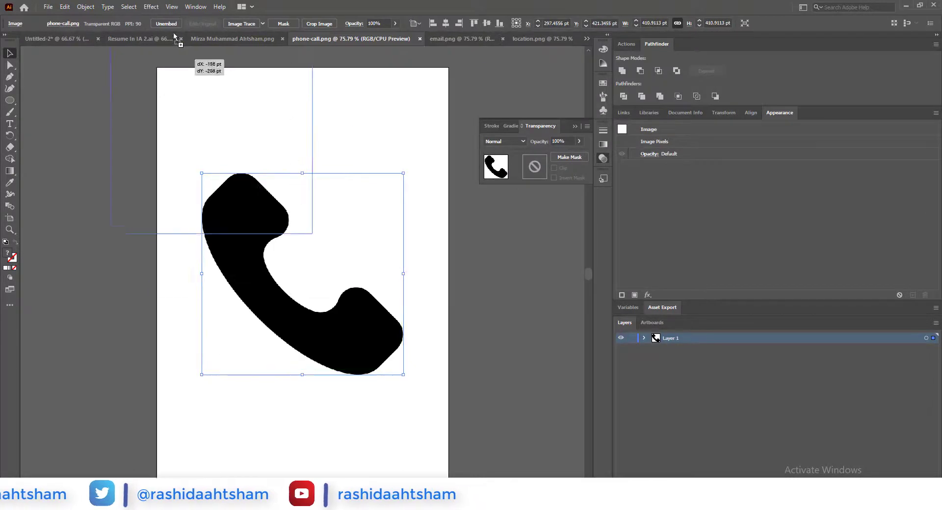
Step: Trace the phone icon into a vector shape and bring it into the resume document
left_click_drag(174, 35, 262, 164)
left_click(247, 23)
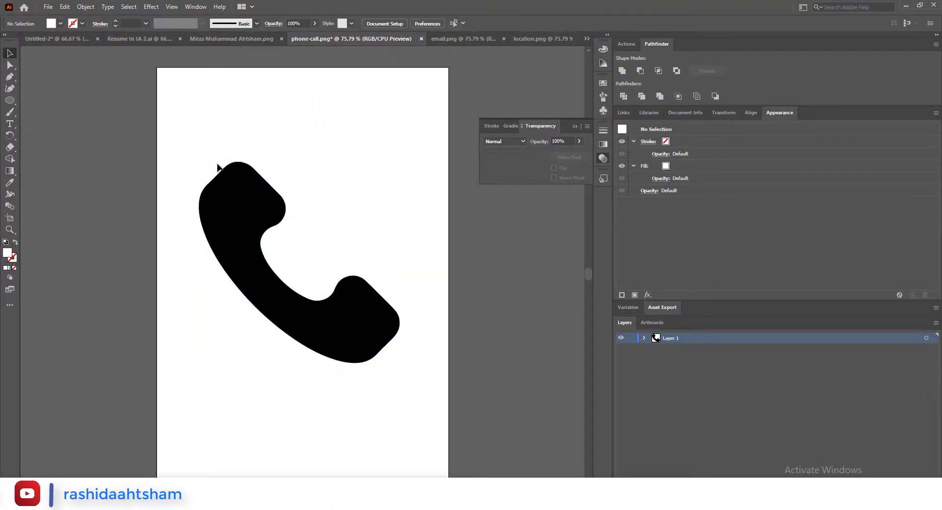
left_click_drag(147, 41, 346, 222)
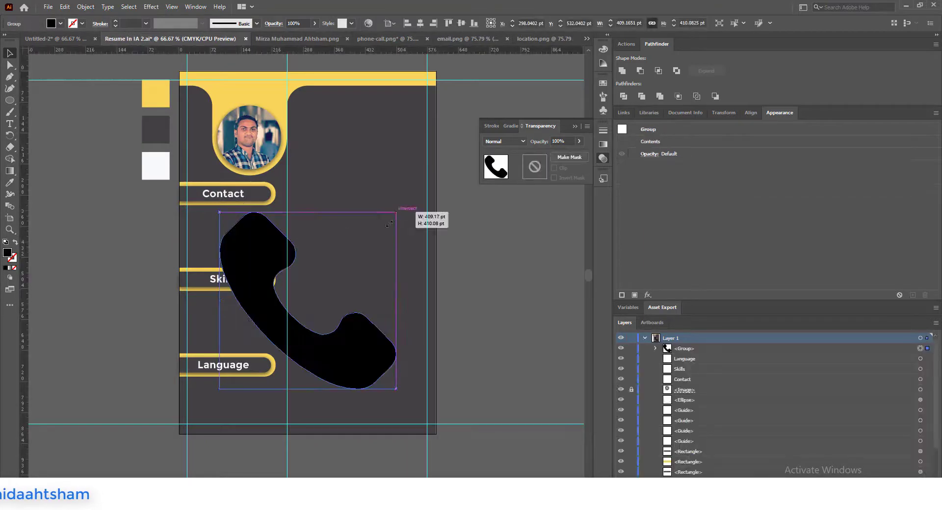
Step: Scale the phone icon down to about 24 pt wide and place it just below the Contact bar
left_click_drag(330, 293, 314, 307)
left_click_drag(307, 301, 307, 303)
left_click_drag(216, 222, 216, 222)
scroll(215, 222, "up", 4)
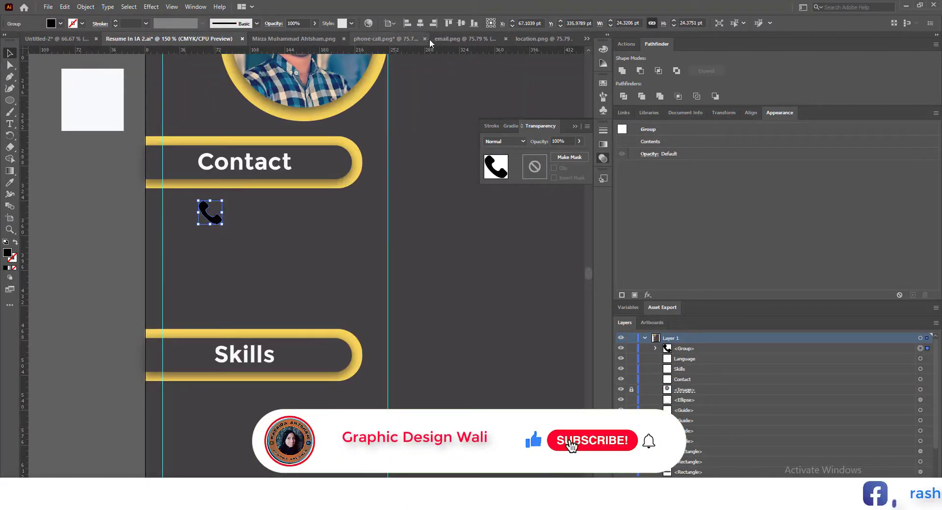
Step: Trace the email icon into a vector shape and place it in the resume, scaled down, directly below the phone icon
left_click(432, 40)
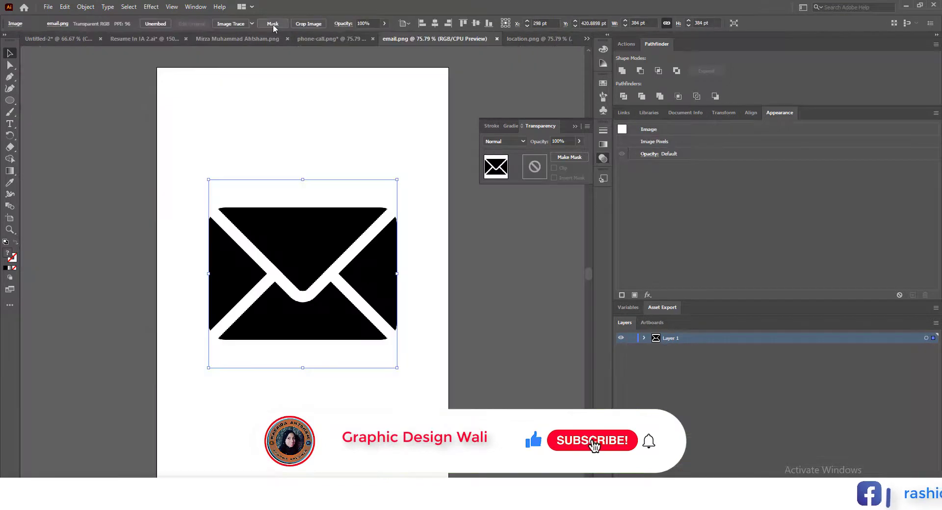
left_click(262, 198)
left_click_drag(157, 66, 177, 88)
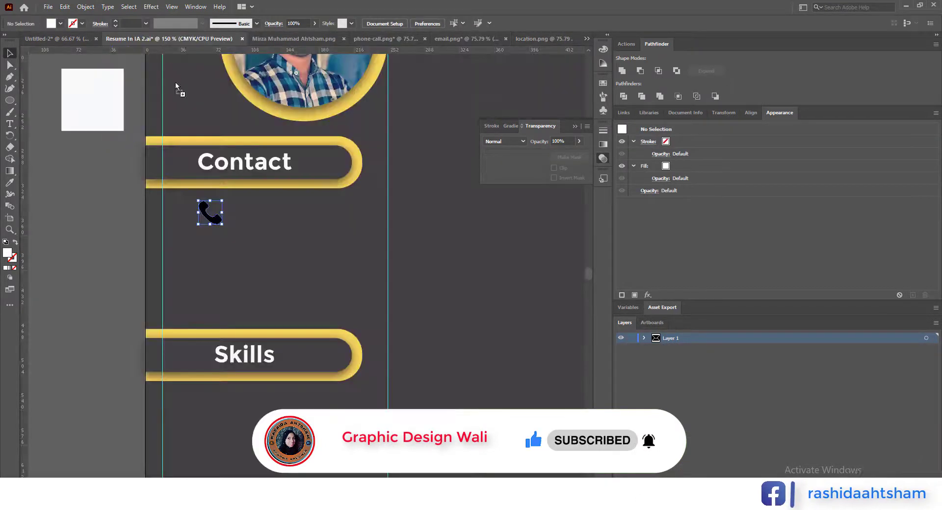
left_click_drag(464, 202, 292, 323)
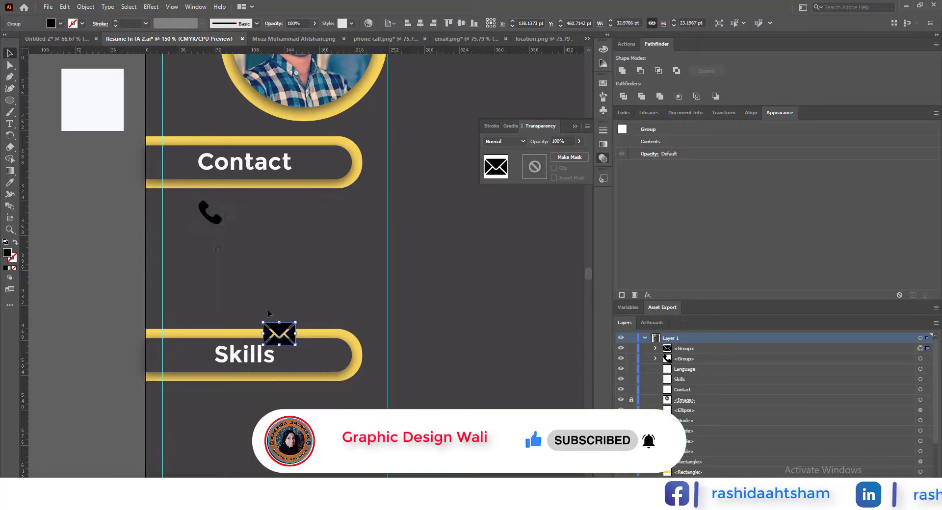
left_click_drag(211, 237, 211, 234)
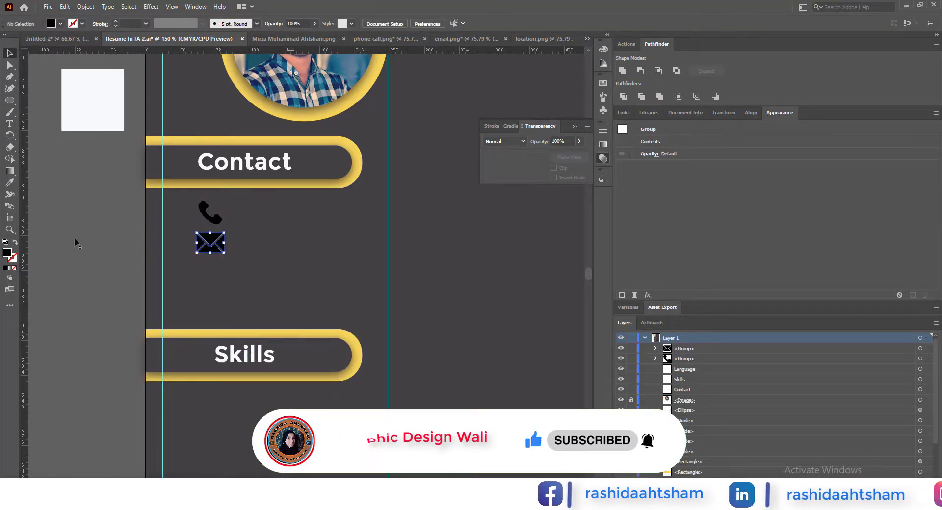
Step: Add two vertical guides along the outer left and right edges of the phone icon
left_click(76, 242)
left_click_drag(25, 255, 198, 265)
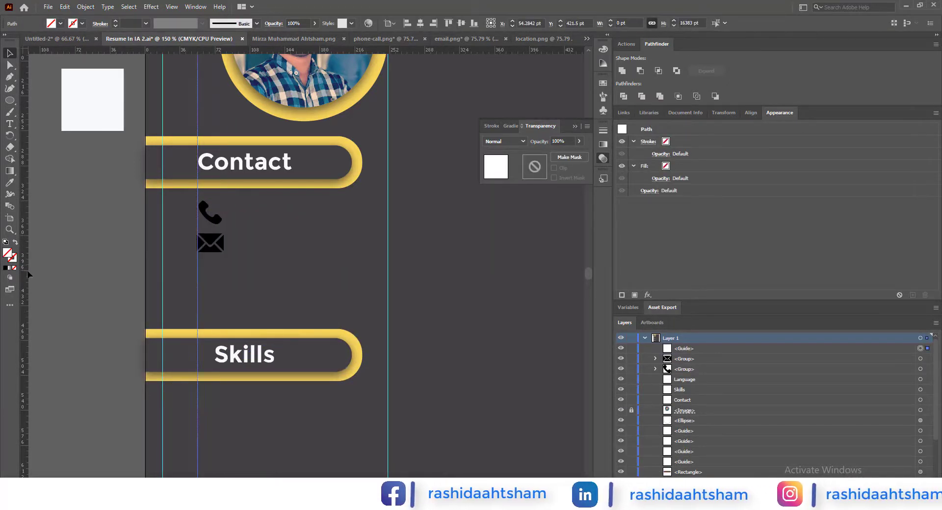
left_click_drag(25, 269, 213, 269)
Step: Resize the envelope icon so that its width fits exactly between the two new vertical guides
scroll(210, 242, "up", 3)
left_click(212, 260)
left_click(213, 282)
scroll(213, 255, "up", 2)
left_click(191, 224)
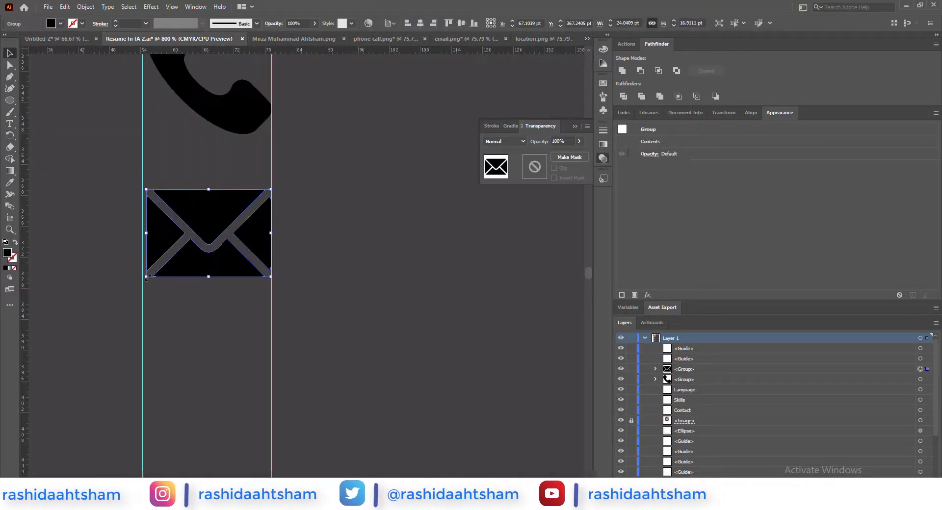
left_click_drag(147, 276, 142, 279)
left_click(324, 277)
Step: Trace and expand the location icon and delete its white background shape
scroll(323, 277, "down", 2)
scroll(333, 278, "down", 2)
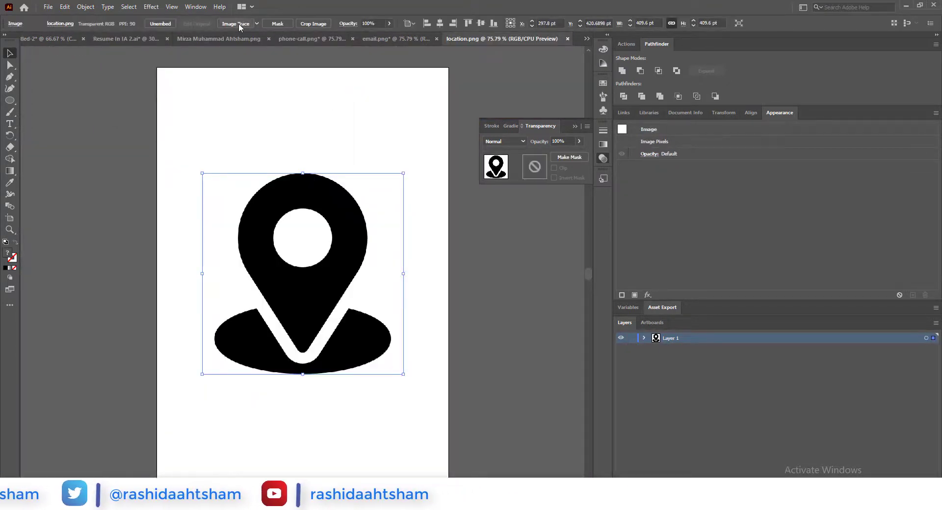
left_click(250, 24)
left_click(249, 24)
key("a")
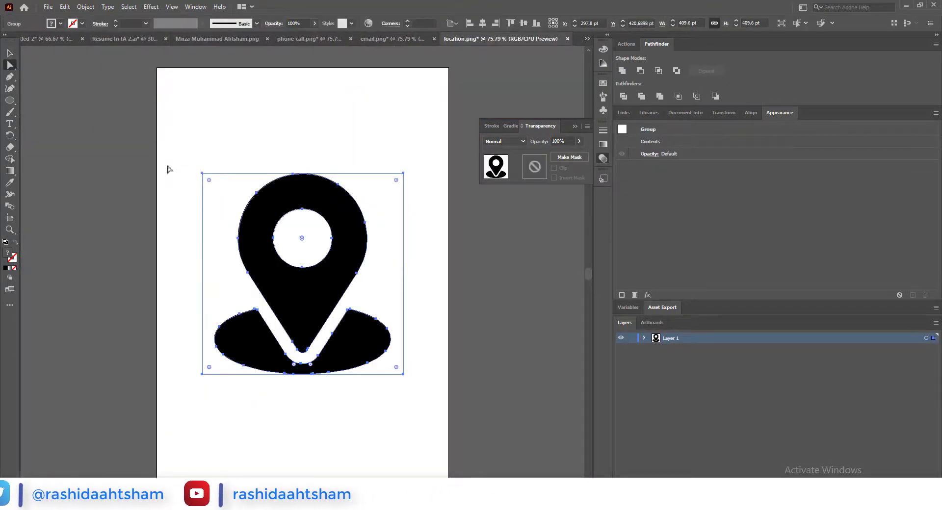
key("Delete")
key("ctrl+z")
left_click(383, 197)
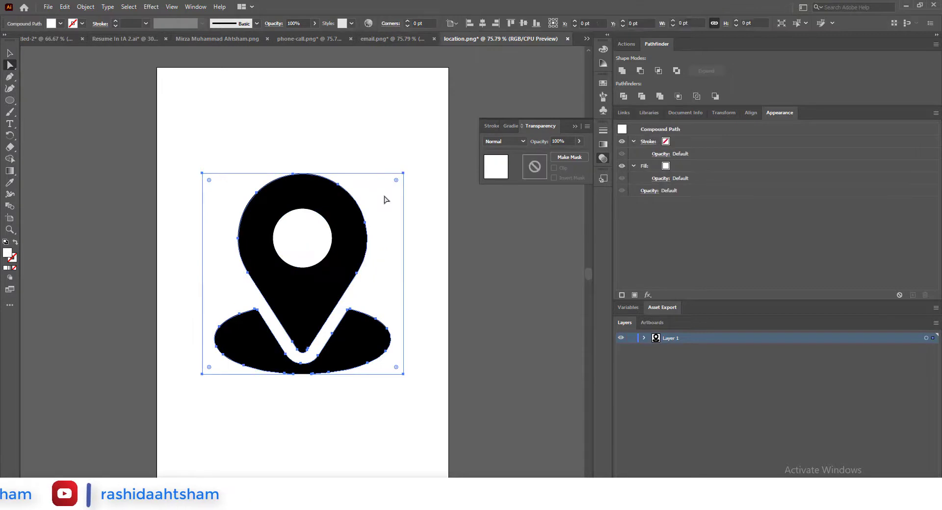
key("Delete")
Step: Bring the location icon into the resume, scale it down and fit it between the guides below the envelope
left_click_drag(202, 82, 292, 213)
left_click_drag(304, 404, 303, 407)
left_click_drag(303, 409, 312, 317)
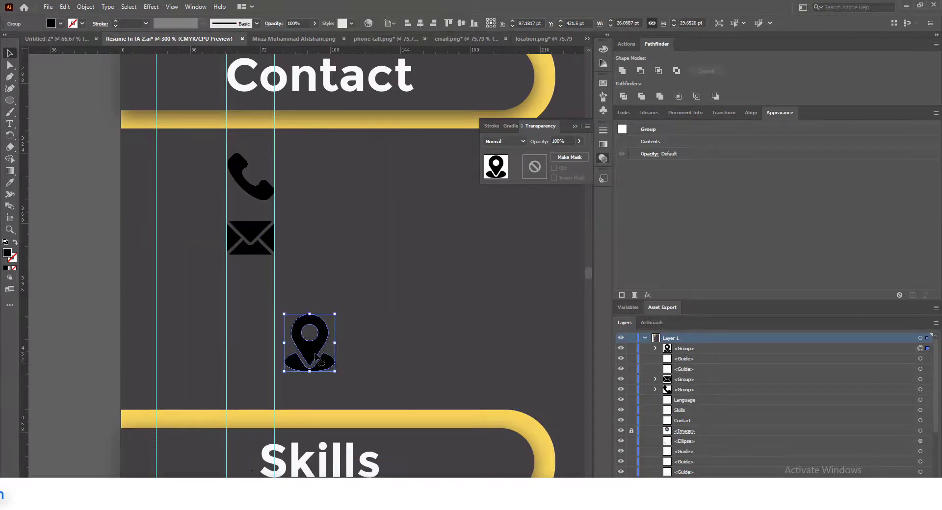
left_click_drag(316, 357, 274, 313)
left_click(297, 318)
Step: Space the envelope and location icons evenly beneath the phone icon, between the Contact and Skills bars
scroll(297, 318, "down", 4)
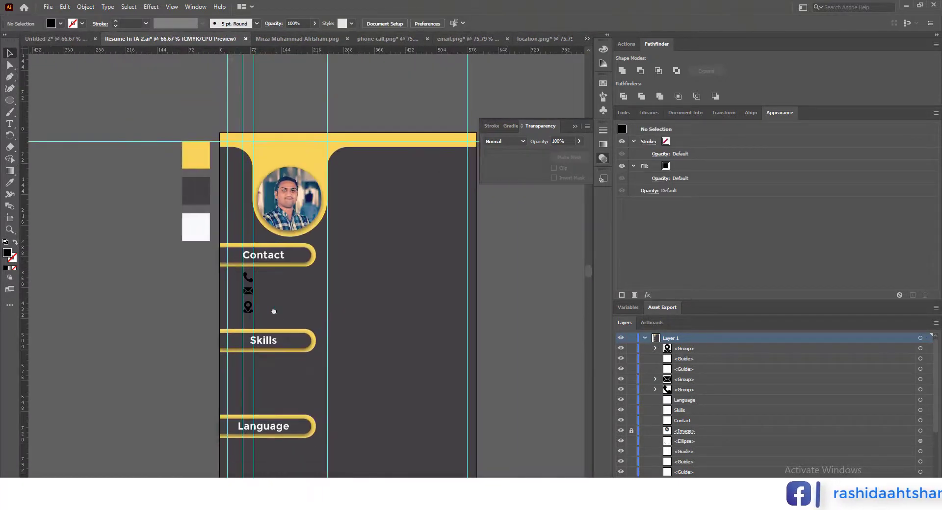
scroll(248, 315, "up", 3)
left_click(250, 315)
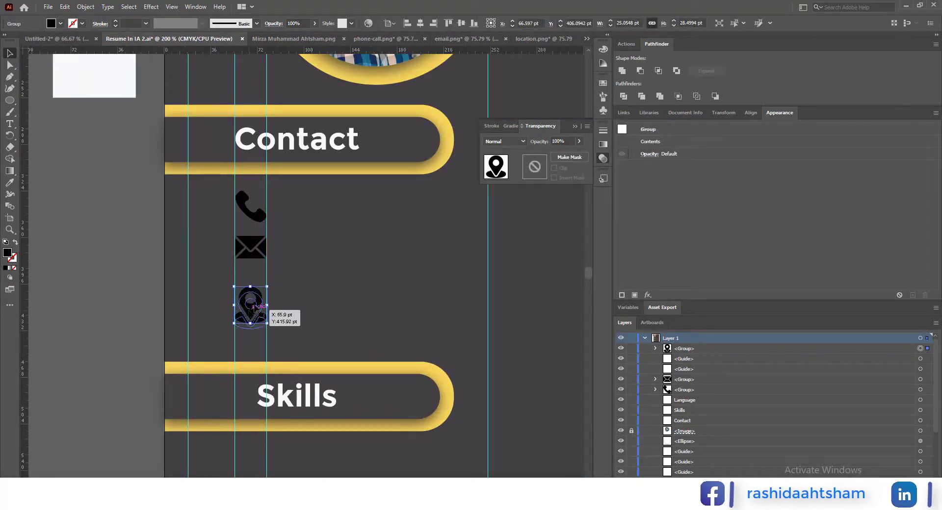
Step: Colour the phone, envelope and location icons with the white sample square beside the artboard
left_click(250, 206)
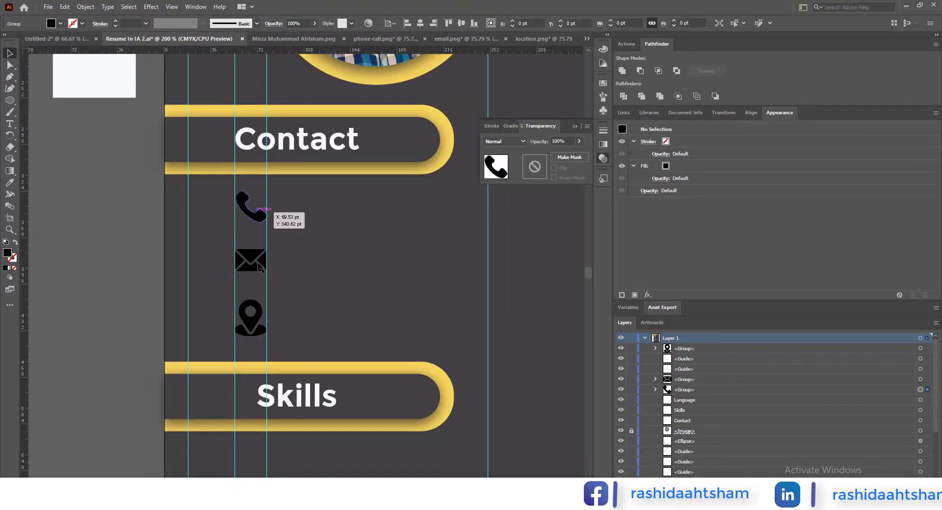
left_click(250, 260, "shift")
left_click(251, 316, "shift")
left_click(9, 182)
left_click(81, 84)
key("v")
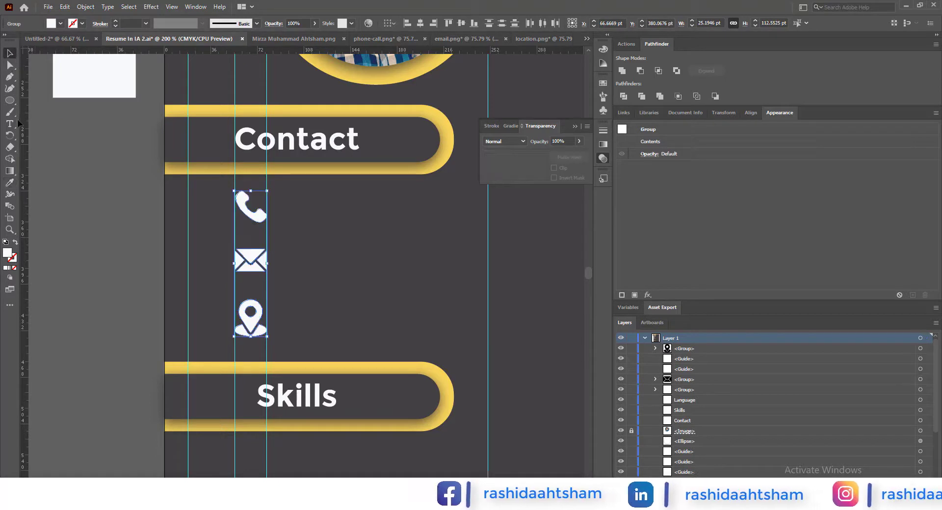
Step: Add the text "Phone" beside the phone icon and set its size to 11 pt
left_click(290, 208)
key("t")
left_click(274, 196)
type("Phone")
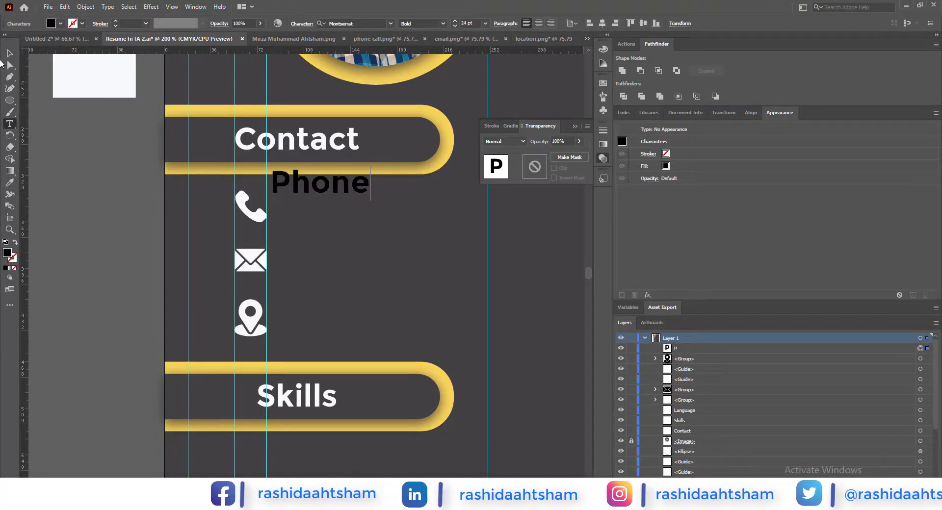
key("Escape")
left_click(485, 23)
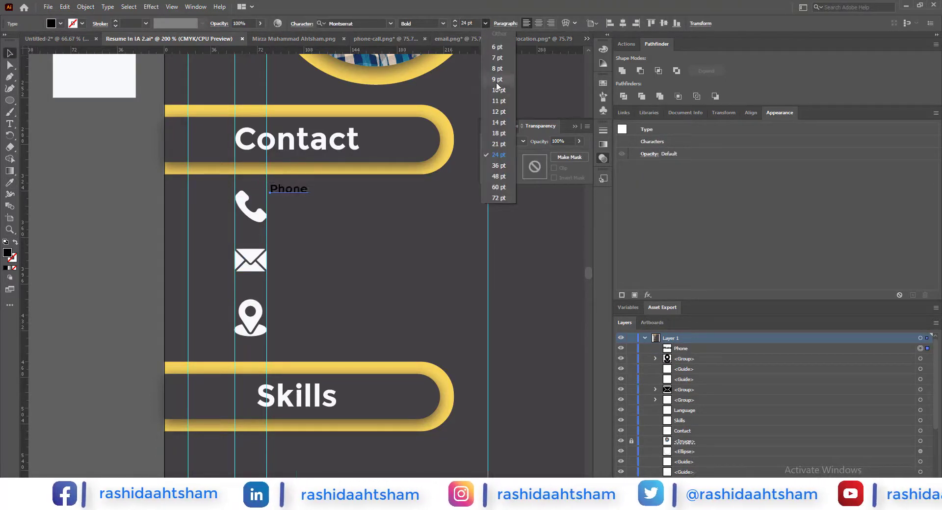
left_click(493, 96)
left_click(132, 190)
Step: Copy the Phone label below itself, replace it with a placeholder phone number and format it in Montserrat Regular at 8 pt
left_click_drag(297, 189, 310, 215)
double_click(309, 212)
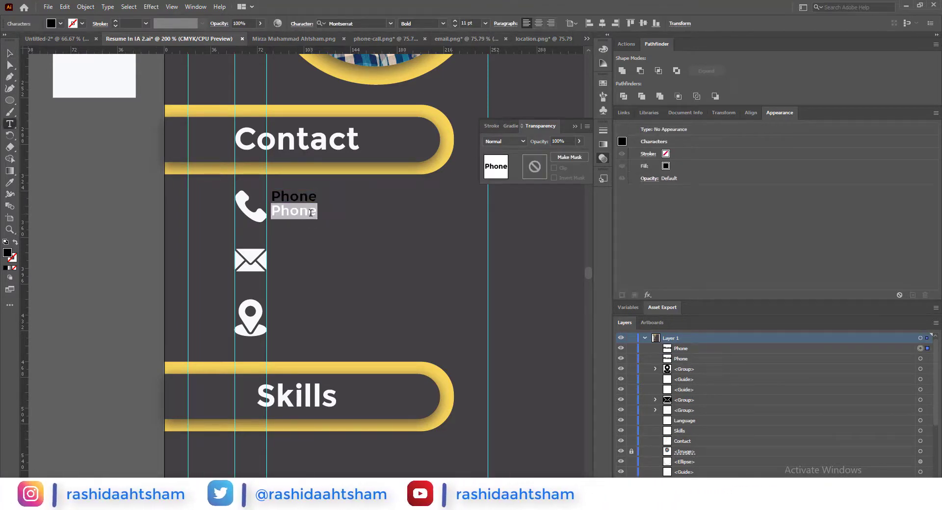
type("0123 456 789")
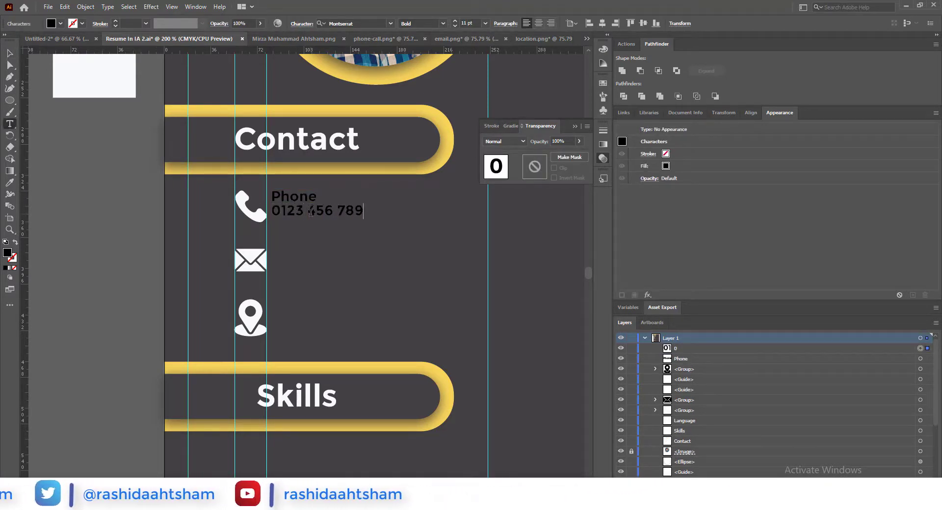
left_click(11, 54)
left_click(485, 23)
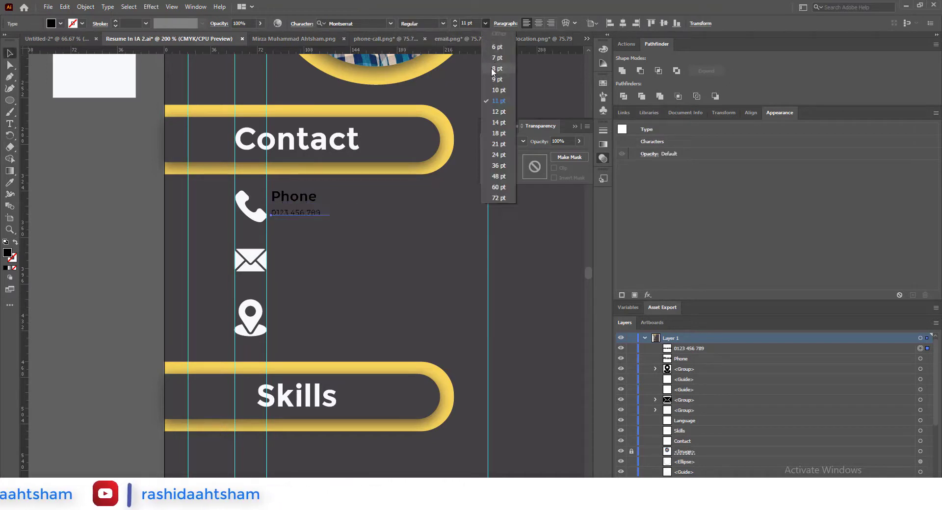
left_click(435, 233)
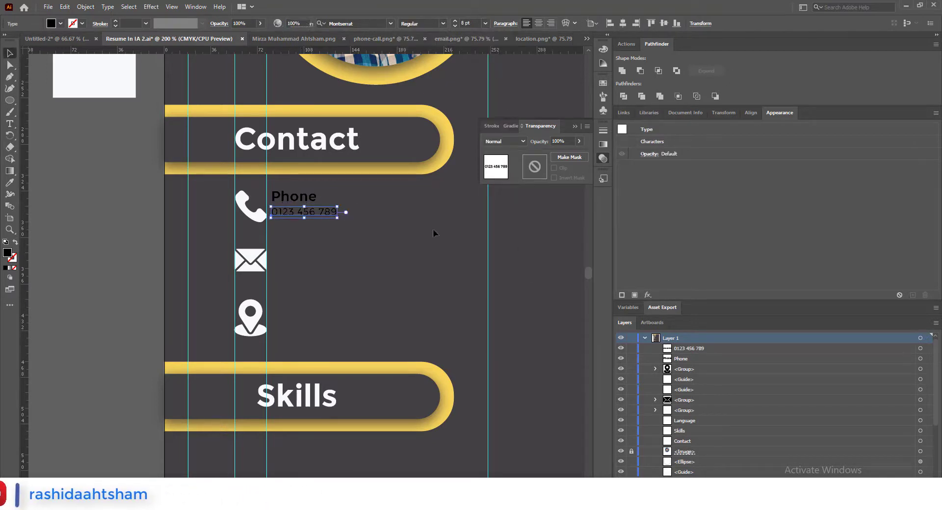
Step: Move the Phone label closer to the number below it and make both texts white
left_click(299, 199)
left_click(340, 215)
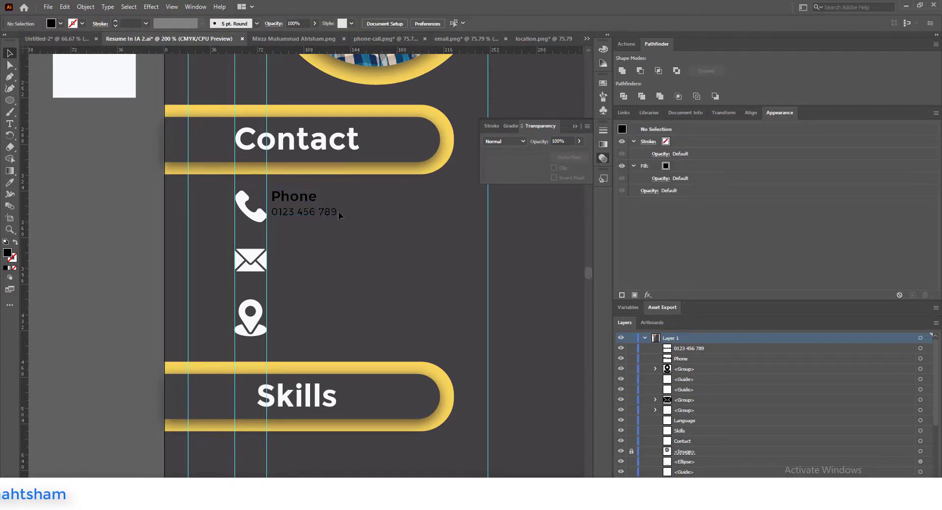
left_click(301, 204)
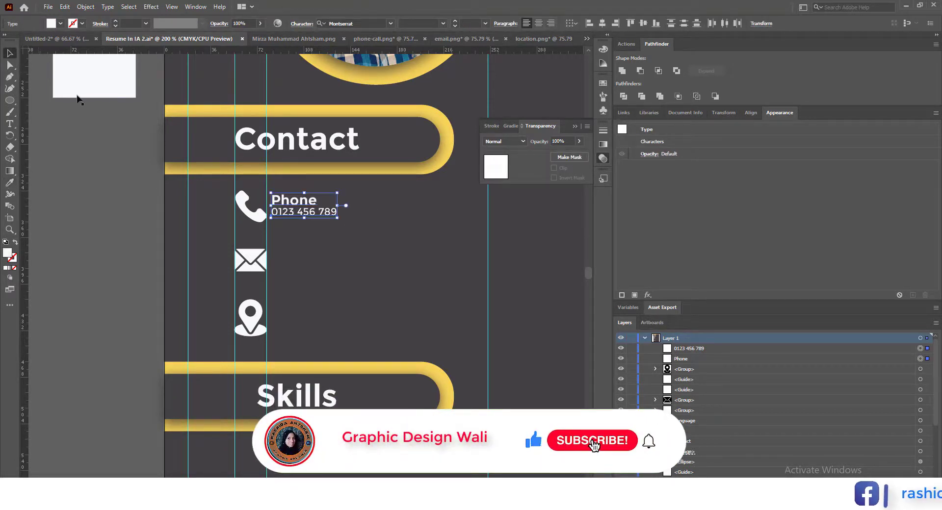
Step: Duplicate the Phone label and number beside the envelope icon and again beside the location icon
left_click(378, 205)
left_click(304, 213)
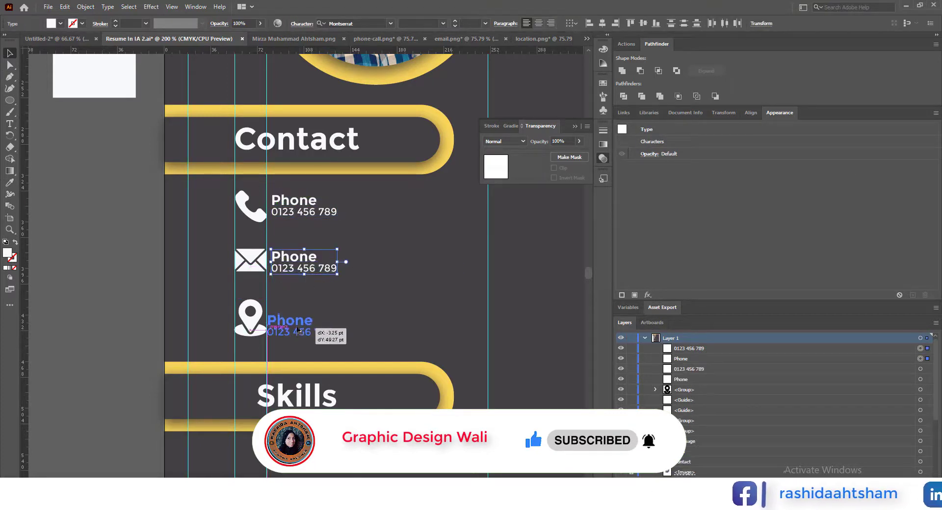
left_click_drag(303, 325, 303, 325)
Step: Change the texts beside the envelope icon to "Email" and "Youremailaddress"
double_click(296, 259)
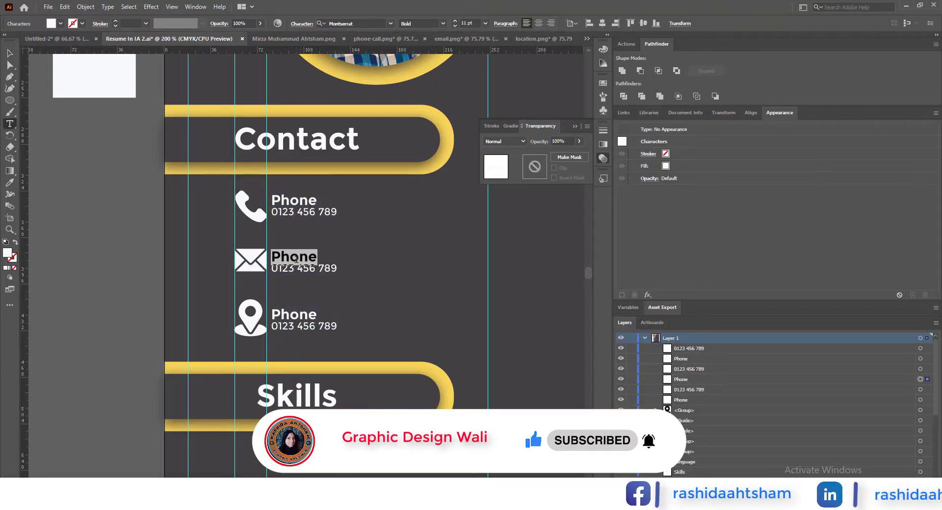
type("Email")
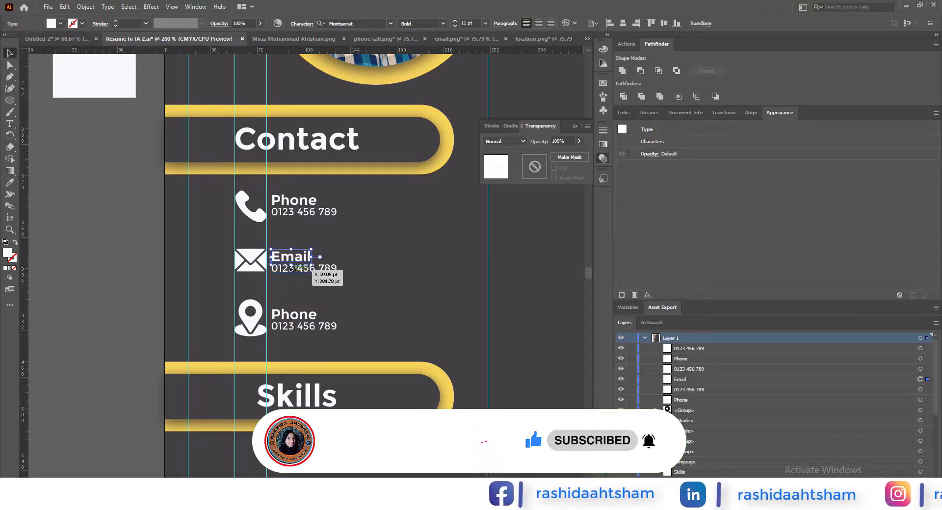
triple_click(294, 271)
type("Youremailaddress")
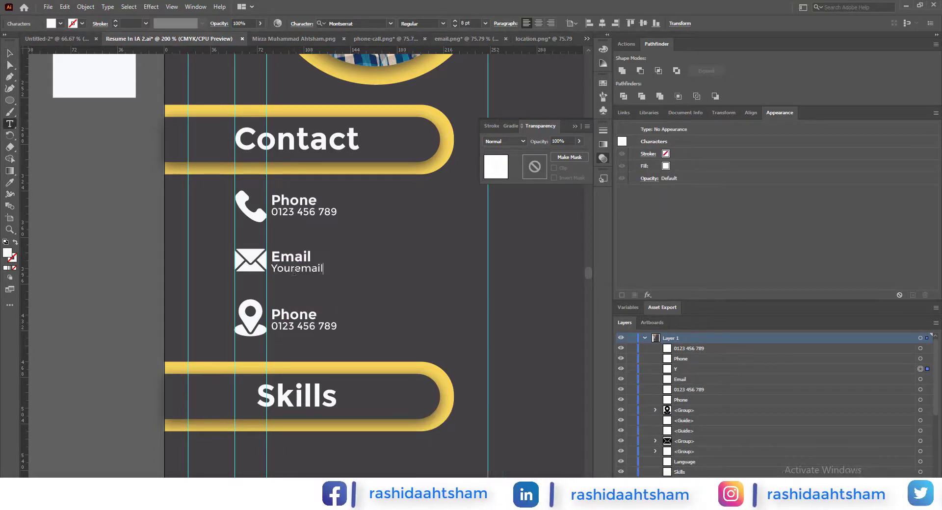
Step: Change the texts beside the location icon to "Location" and "Youraddresshere, Your Location"
double_click(293, 314)
type("Location")
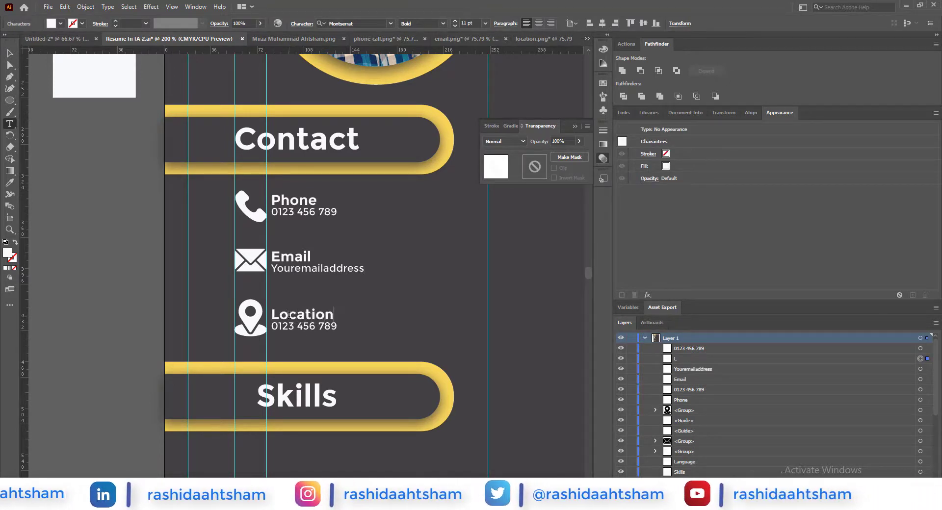
triple_click(292, 326)
type("Your")
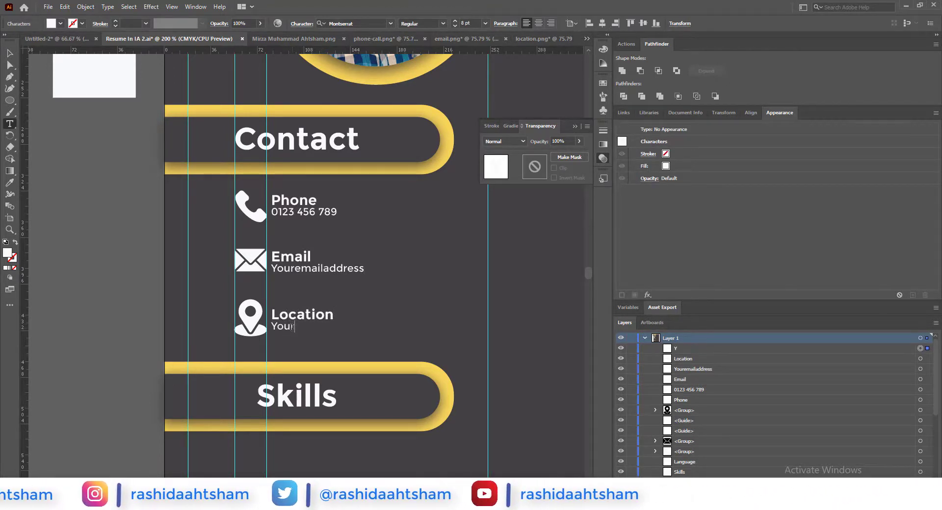
type("addresshere, Your Location")
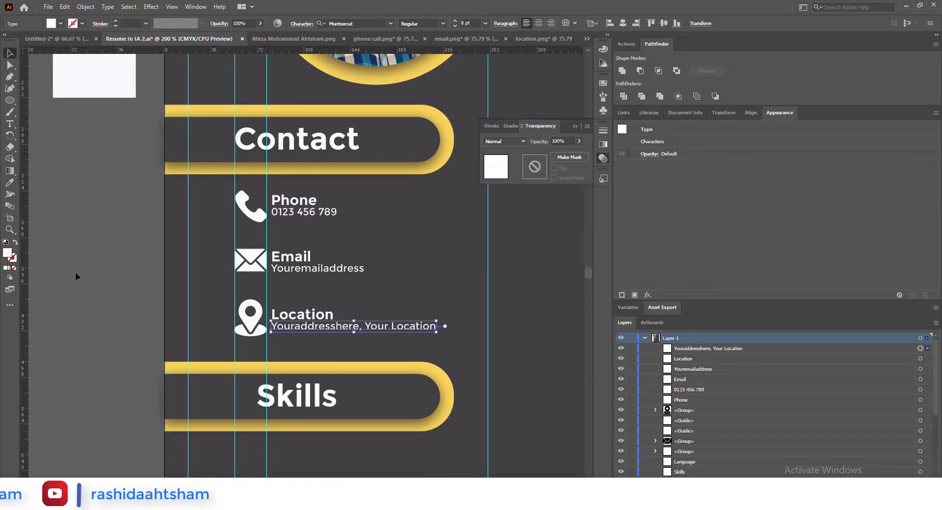
Step: Nudge the contact icons together with their texts slightly down between the Contact and Skills bars
left_click(75, 273)
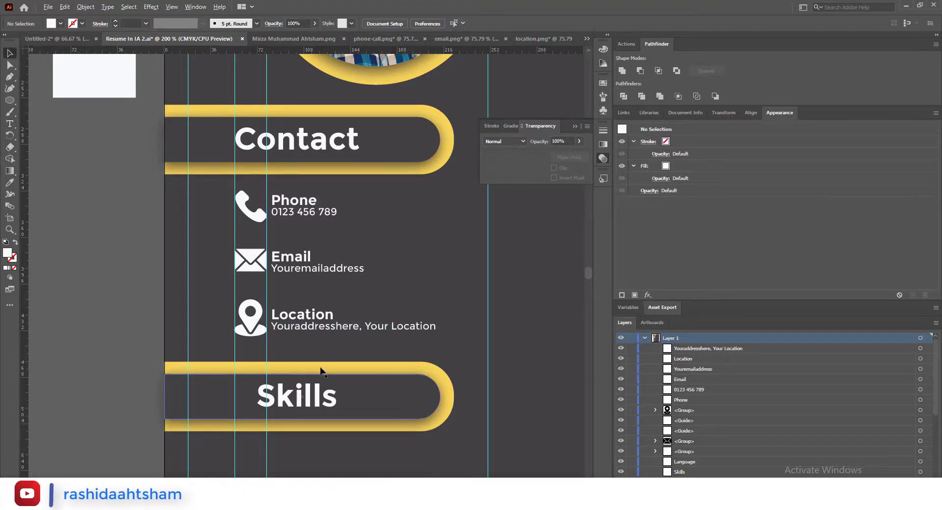
scroll(319, 367, "down", 3)
left_click_drag(331, 372, 292, 273)
scroll(291, 310, "up", 1)
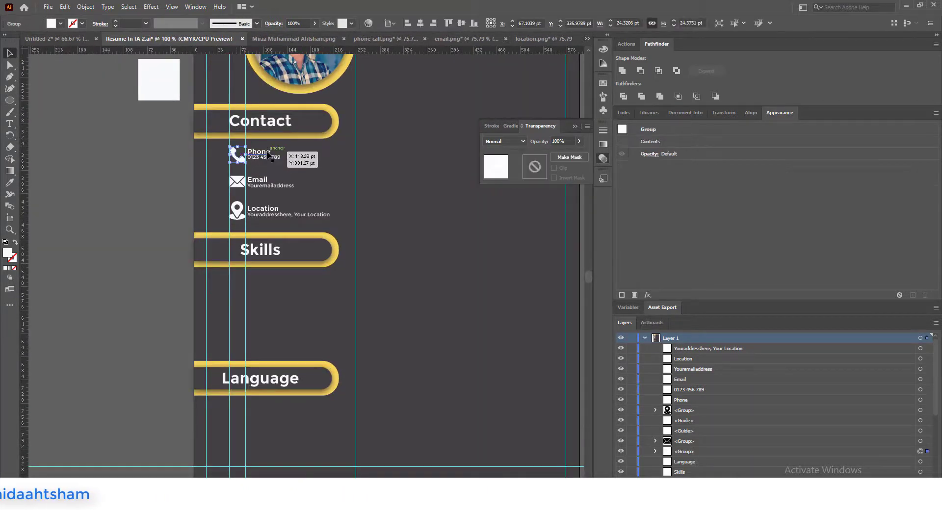
left_click_drag(255, 216, 255, 216)
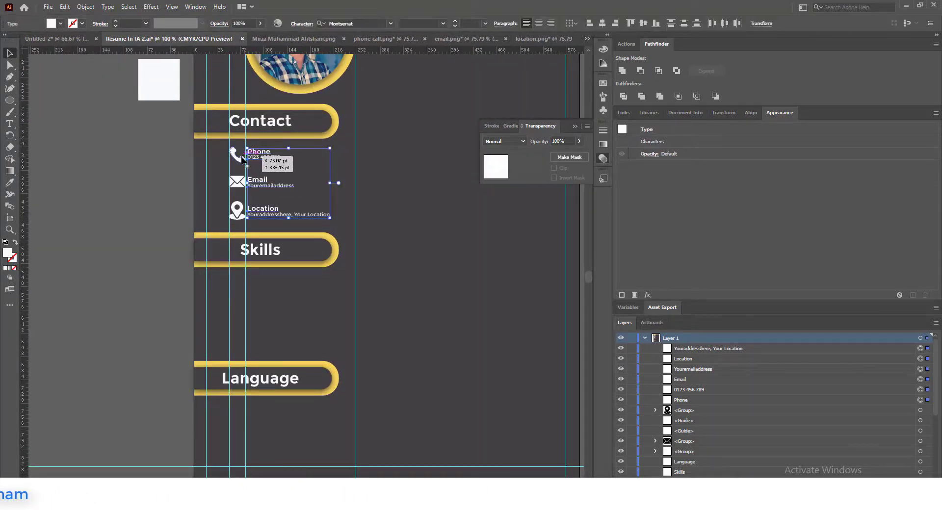
scroll(266, 163, "up", 2)
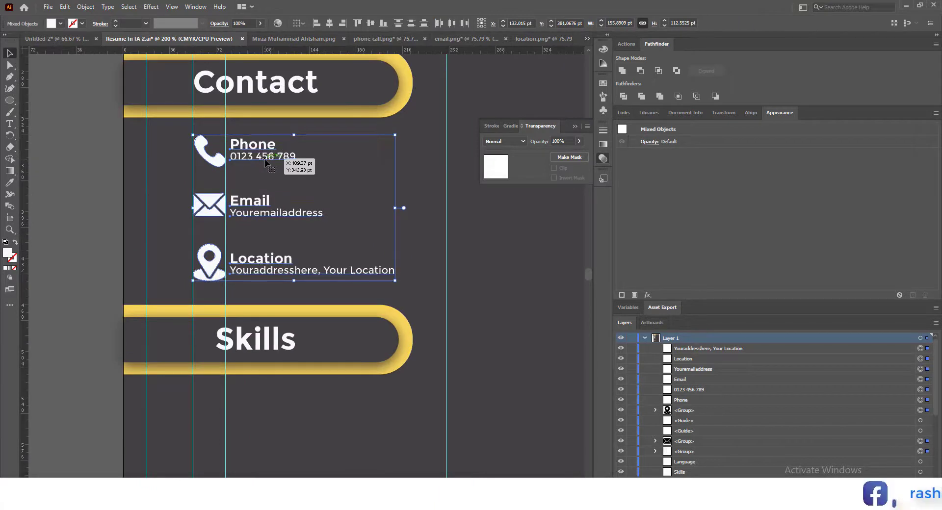
key("Down")
key("Down")
left_click(349, 331)
Step: Add the text "PHOTOSHOP" beneath the Skills bar
scroll(349, 332, "down", 2)
left_click_drag(382, 436, 349, 328)
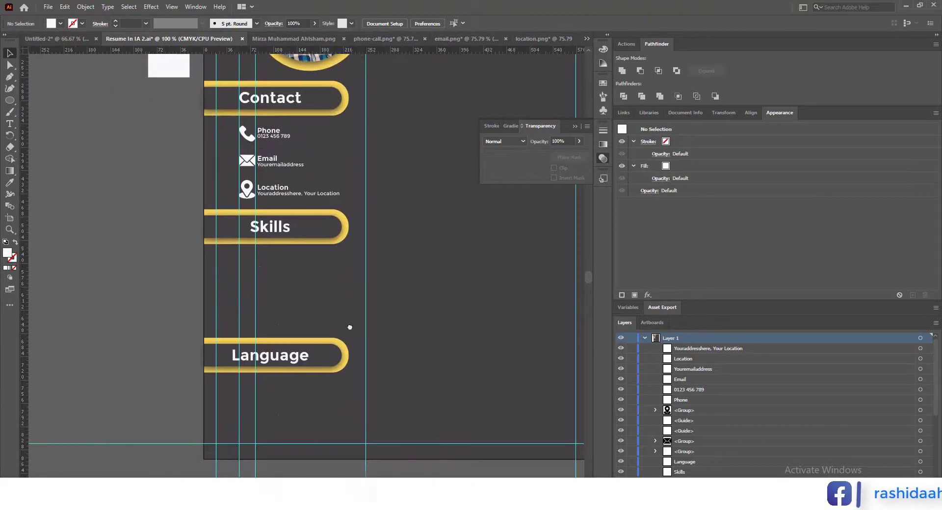
left_click(246, 259)
key("BackSpace")
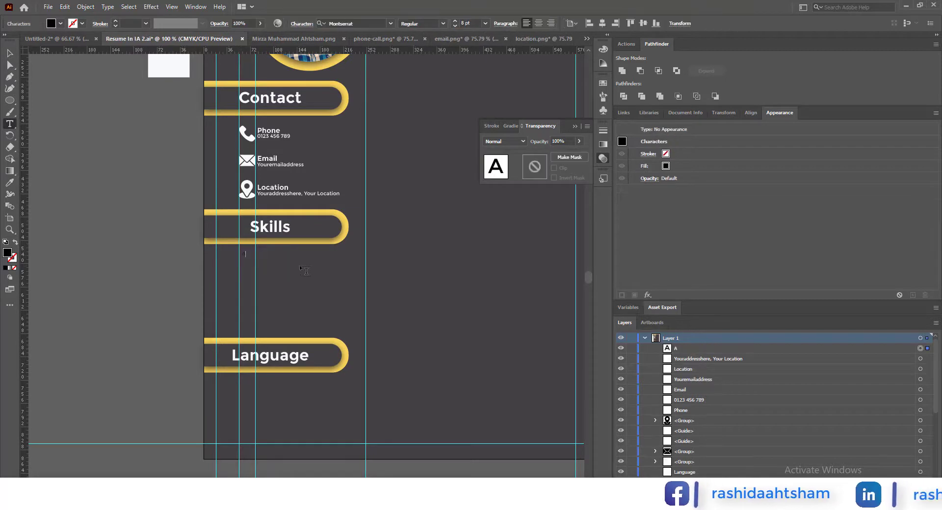
type("PHOTOSHOP")
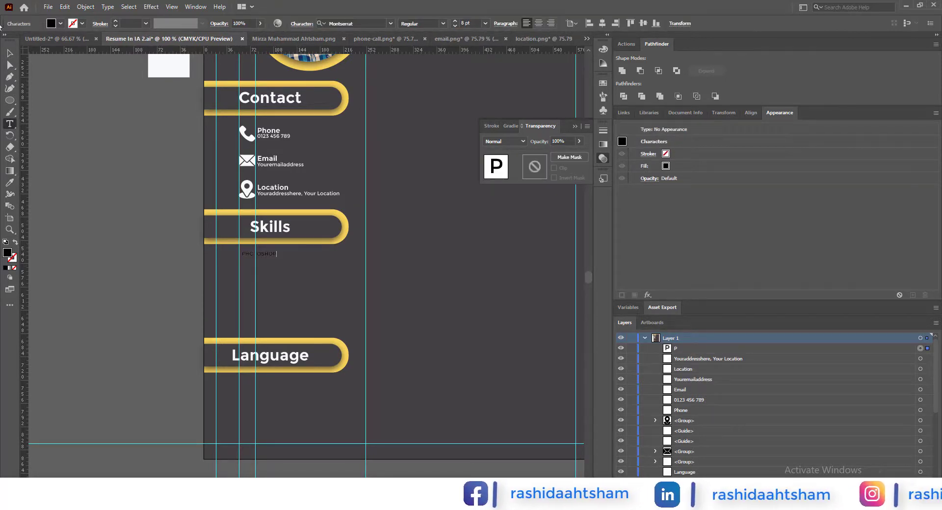
key("Escape")
Step: Format the PHOTOSHOP text as Bold, 11 pt, and colour it with the white sampled from the square beside the artboard
left_click(442, 24)
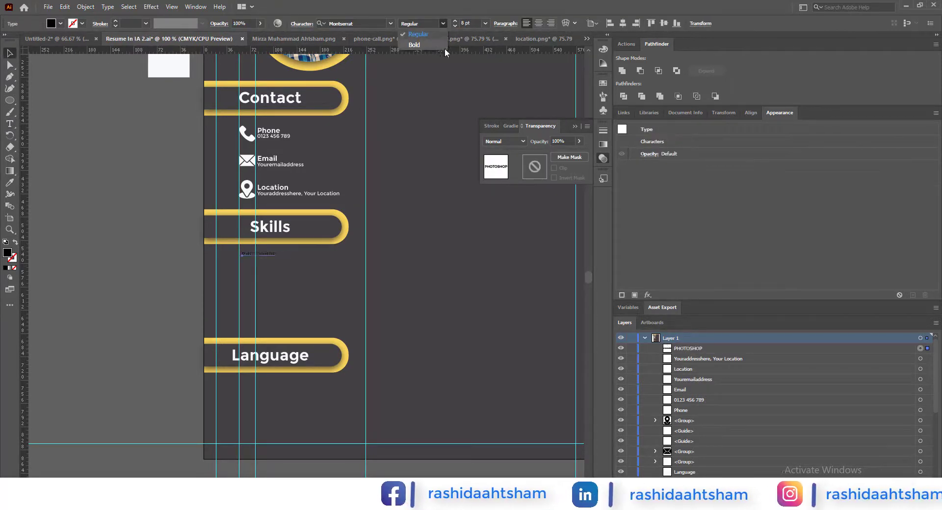
left_click(443, 45)
left_click(486, 23)
left_click(497, 102)
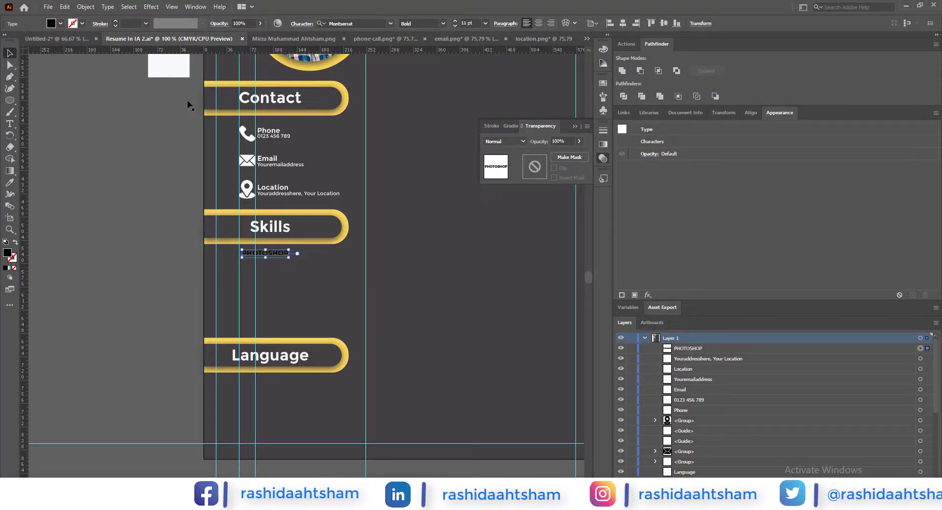
key("i")
left_click(164, 69)
key("v")
left_click(155, 279)
Step: Move the PHOTOSHOP text so that it starts in line with the Skills title above
scroll(282, 261, "up", 2)
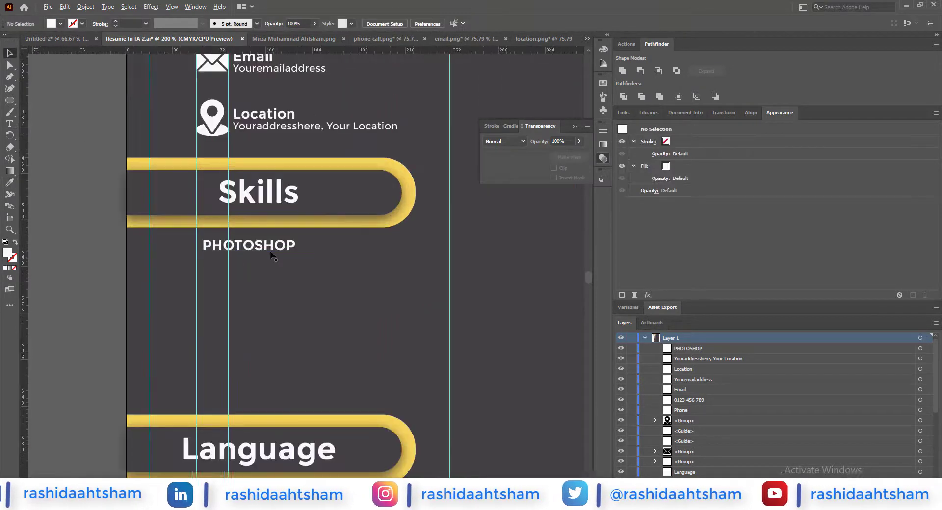
left_click_drag(269, 251, 287, 255)
left_click(43, 173)
Step: Draw a horizontal line about 20 pt long in front of the PHOTOSHOP text, with a white 2 pt stroke
right_click(10, 101)
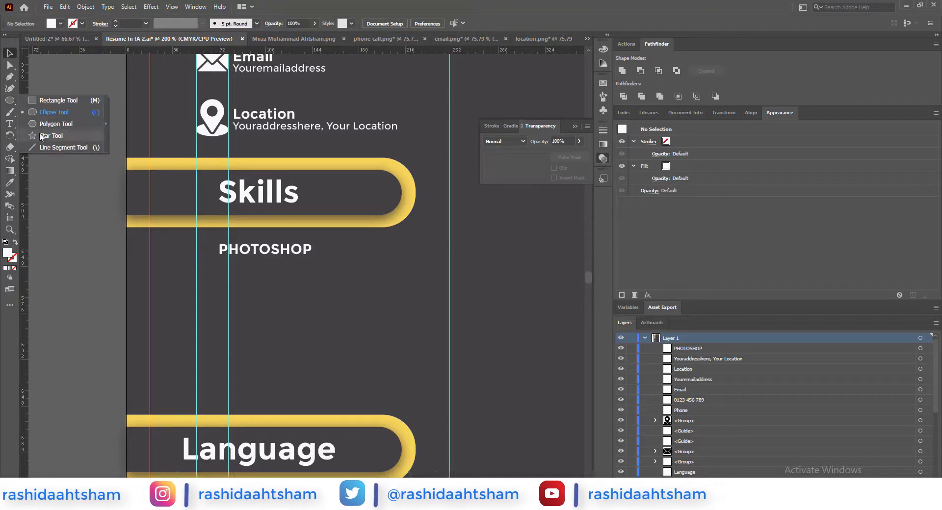
left_click(44, 148)
left_click_drag(191, 252, 217, 251)
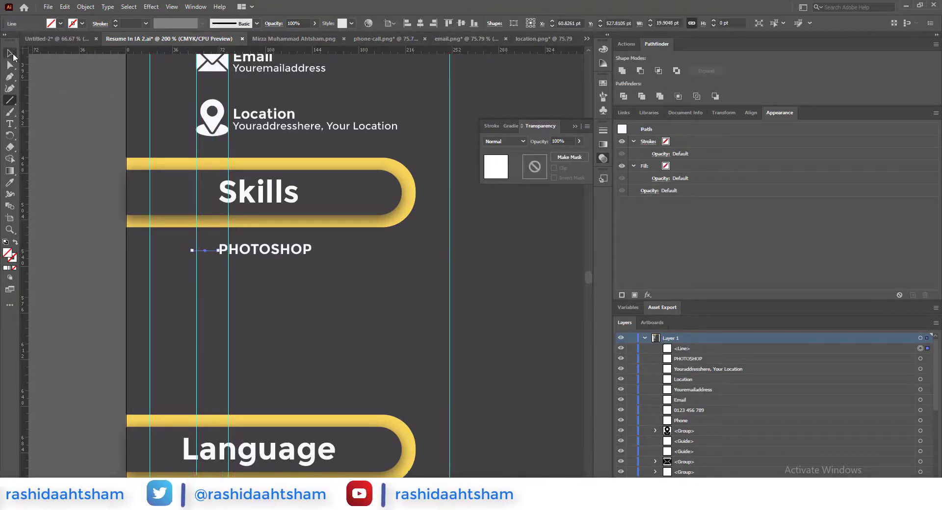
key("i")
left_click(217, 120)
key("shift+x")
left_click(10, 54)
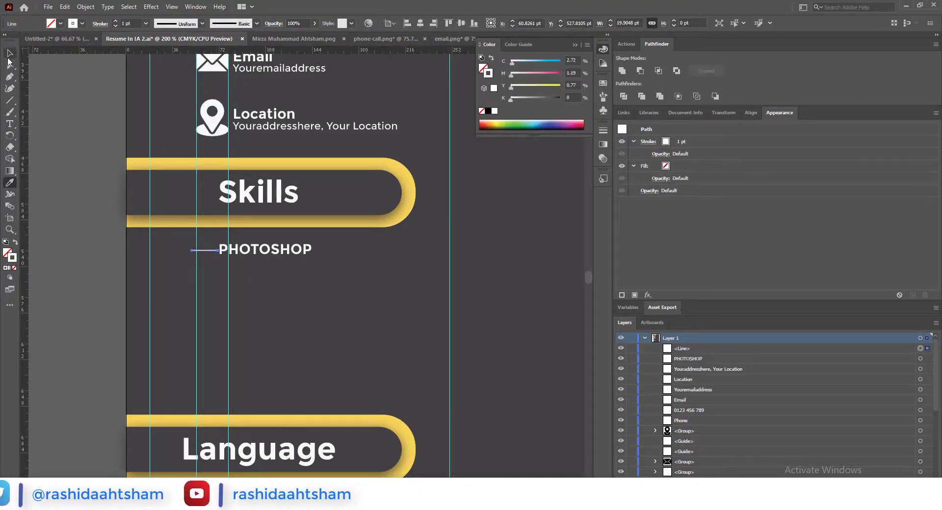
left_click(146, 23)
left_click(155, 78)
left_click(169, 132)
left_click(203, 251)
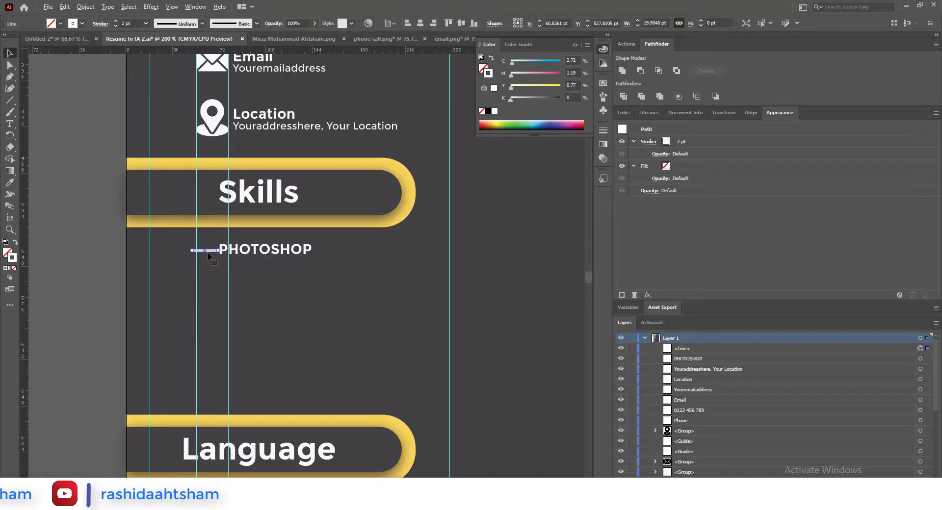
Step: Place a copy of the line after the PHOTOSHOP text and leave a small gap between the text and both lines
left_click(100, 261)
scroll(328, 269, "up", 1)
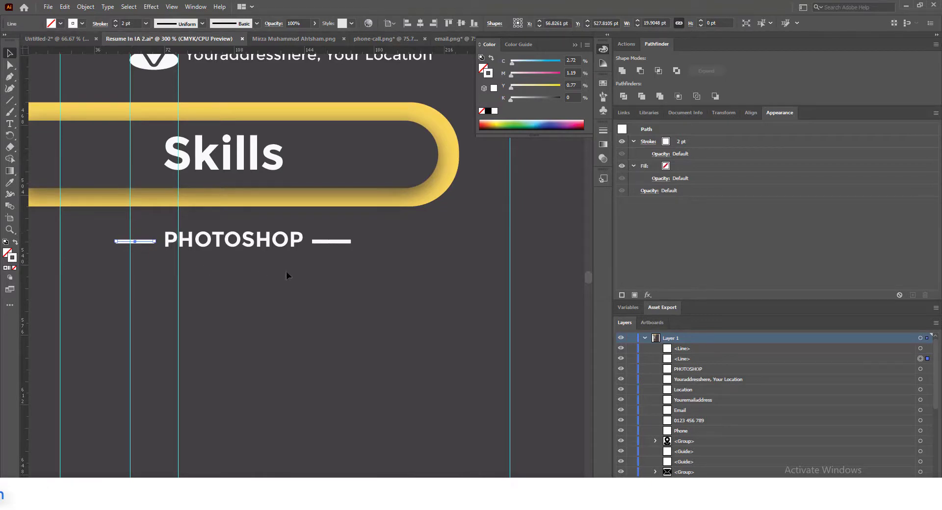
left_click_drag(250, 246, 231, 234)
left_click(135, 241, "shift")
scroll(249, 293, "down", 2)
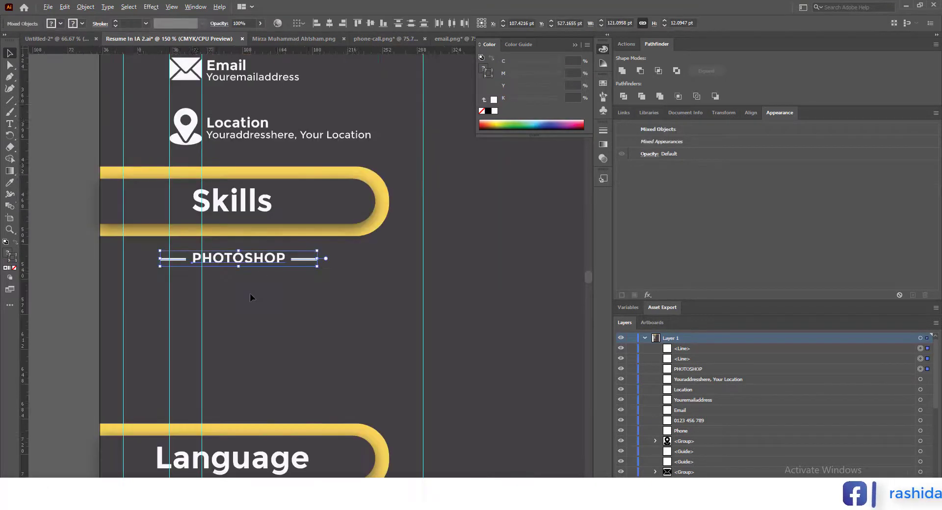
left_click_drag(290, 348, 278, 313)
left_click(147, 283)
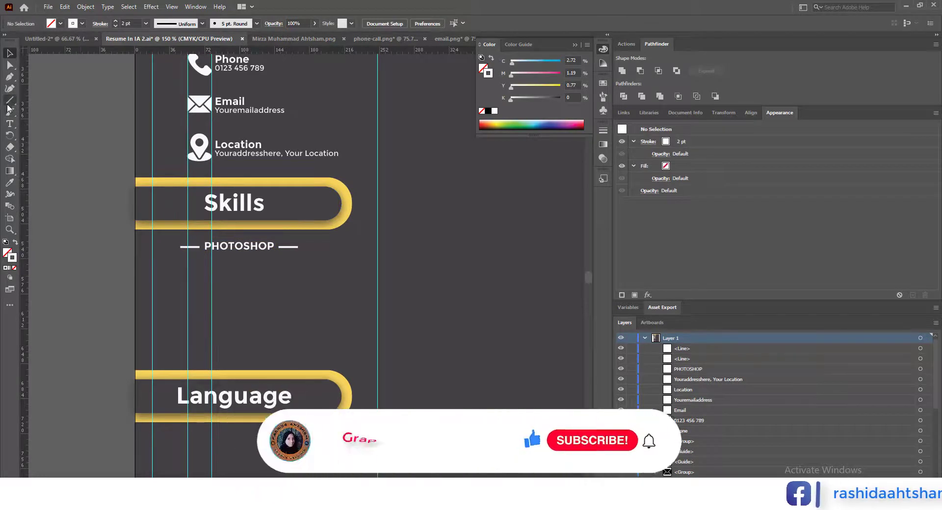
Step: Draw an unfilled rectangle about 121 by 11 pt beneath the PHOTOSHOP heading, with a white 1 pt stroke
left_click_drag(9, 100, 40, 100)
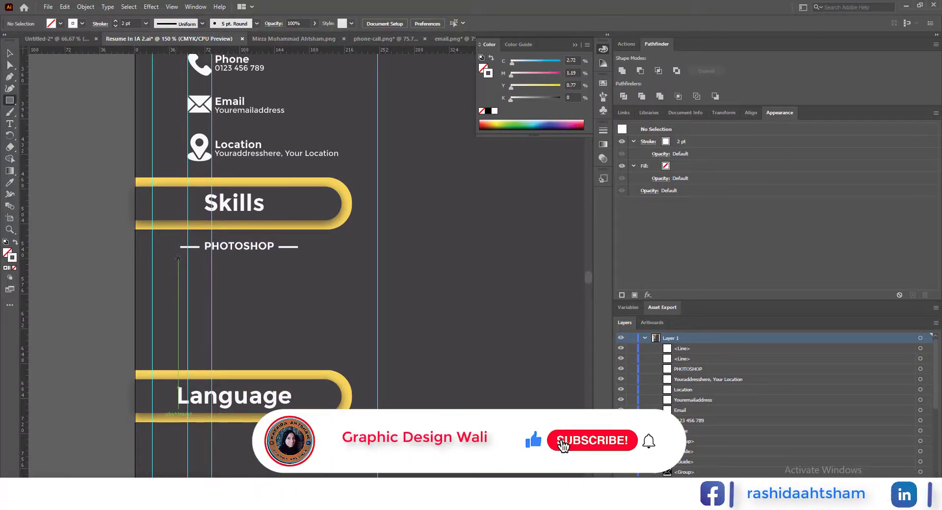
left_click_drag(303, 262, 299, 268)
left_click(145, 23)
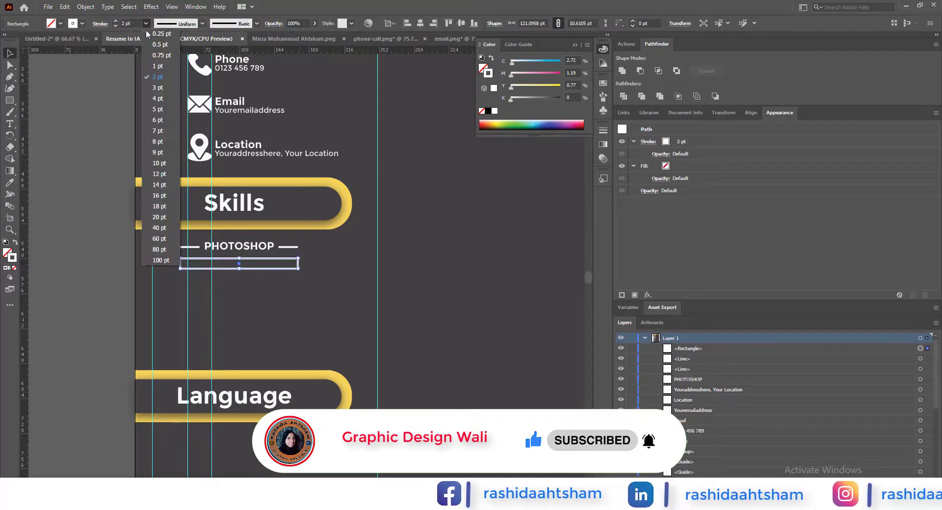
left_click(157, 66)
left_click(116, 128)
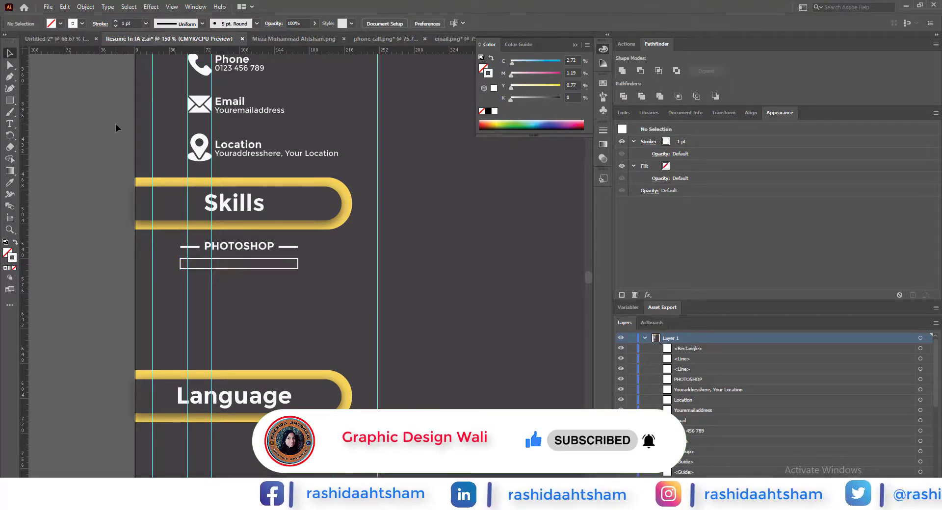
Step: Draw a horizontal line about 61 pt long inside the rectangle and set its stroke to 2 pt
left_click(10, 100)
left_click(54, 99)
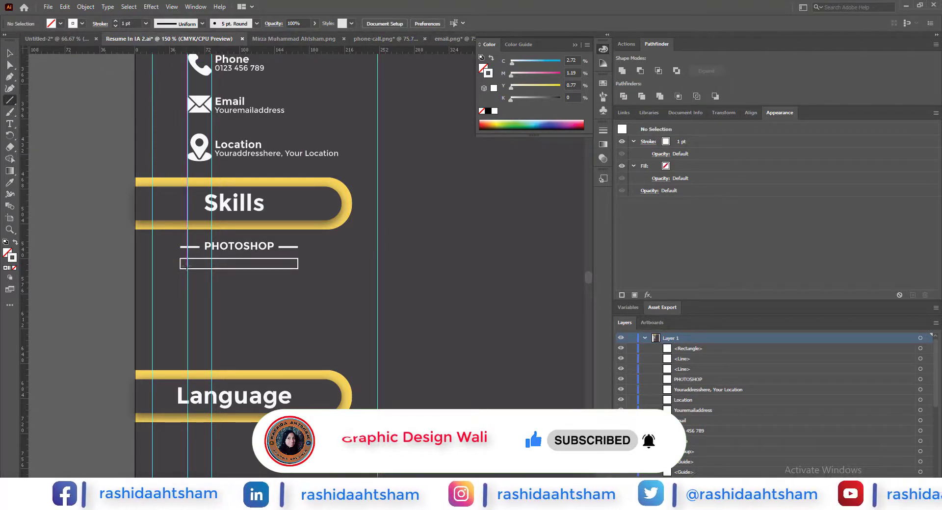
left_click_drag(184, 264, 244, 263)
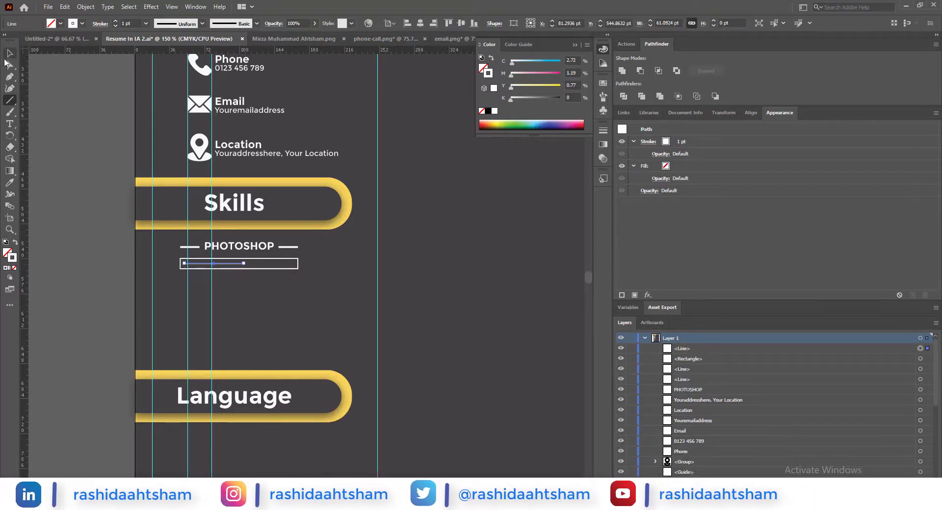
left_click(10, 54)
left_click(146, 24)
left_click(158, 77)
left_click(86, 255)
Step: Draw a second, shorter horizontal line inside the rectangle, following the first with a gap
scroll(231, 287, "up", 2)
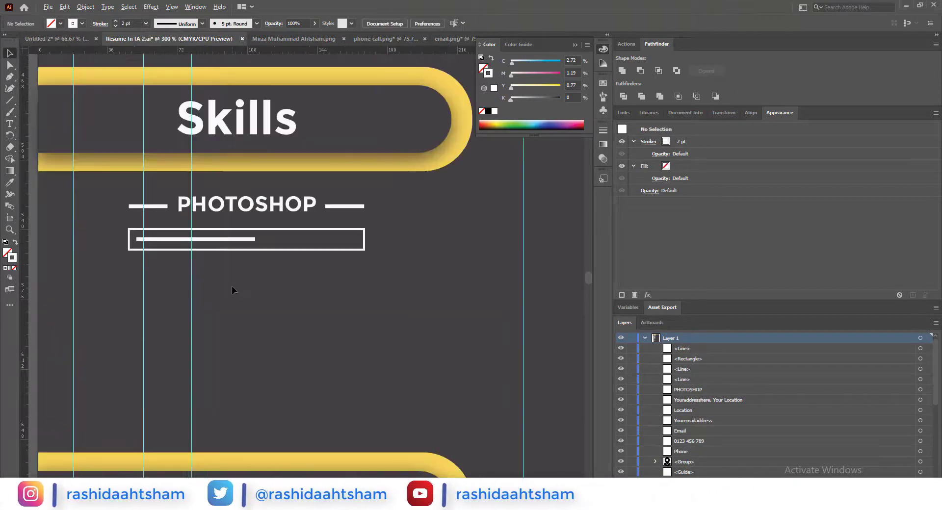
key("backslash")
left_click_drag(136, 239, 315, 240)
key("v")
left_click(352, 311)
Step: Duplicate the whole PHOTOSHOP heading and bar twice below it at equal spacing, filling the area above the Language bar
scroll(343, 295, "down", 2)
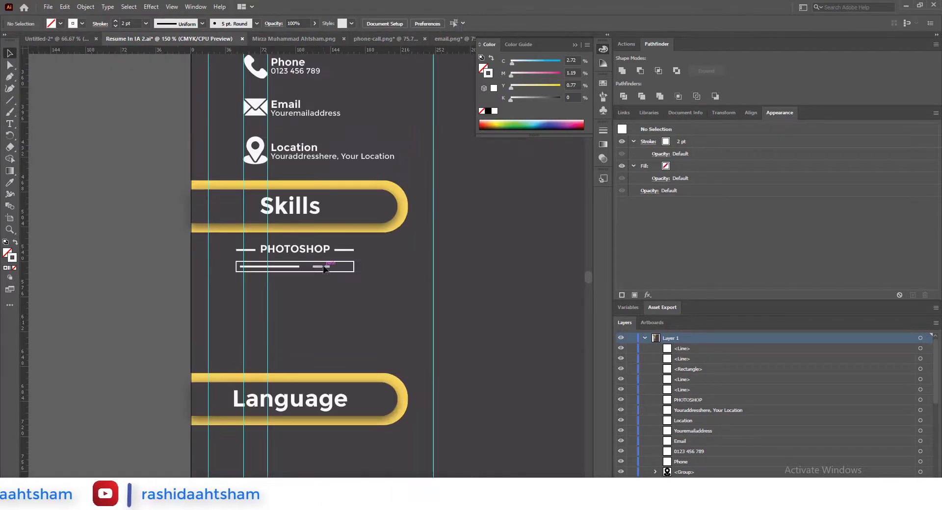
left_click_drag(318, 275, 248, 249)
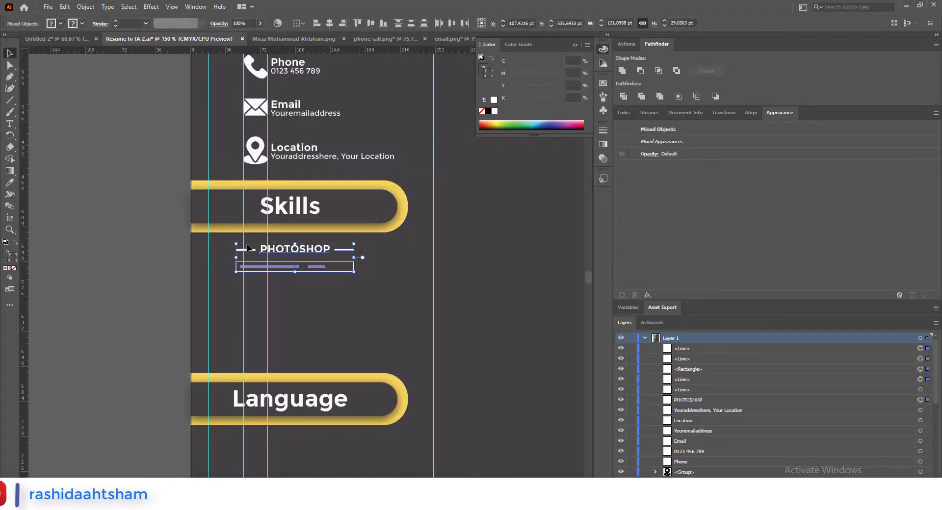
left_click_drag(315, 267, 315, 311)
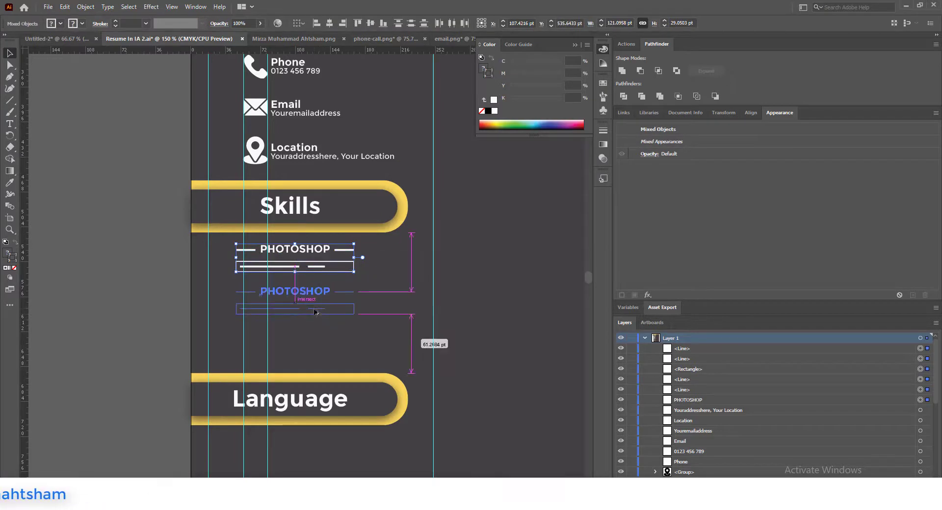
left_click(107, 313)
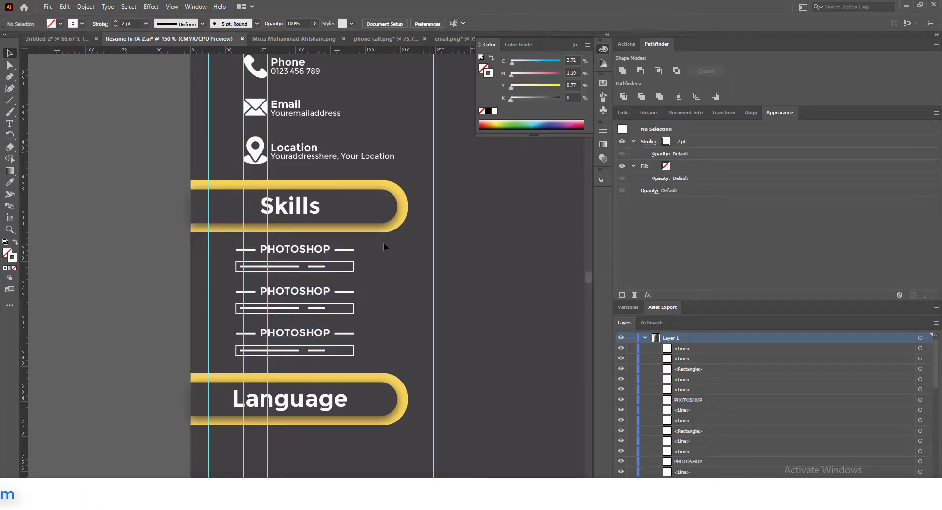
Step: Nudge all three skill blocks slightly down between the Skills and Language bars
left_click_drag(284, 360, 249, 335)
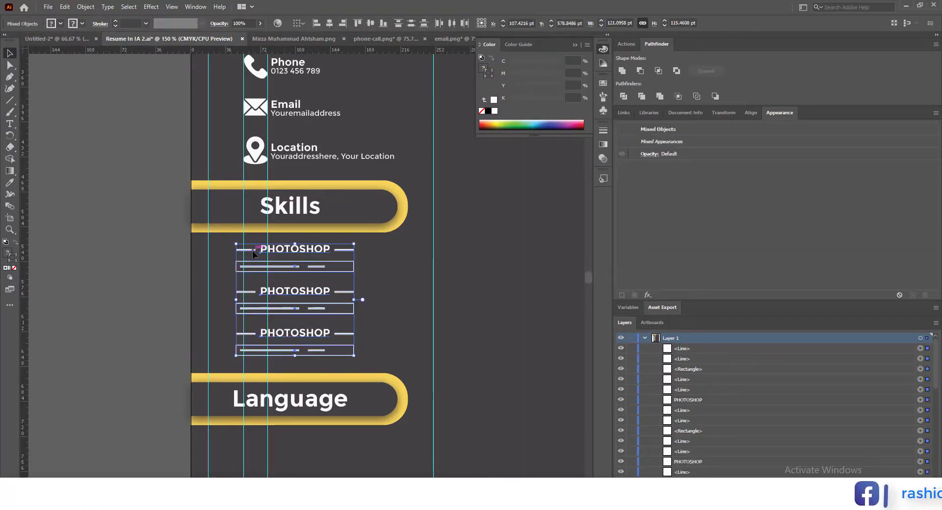
key("Down")
key("Down")
key("Down")
key("Down")
key("Down")
left_click(112, 285)
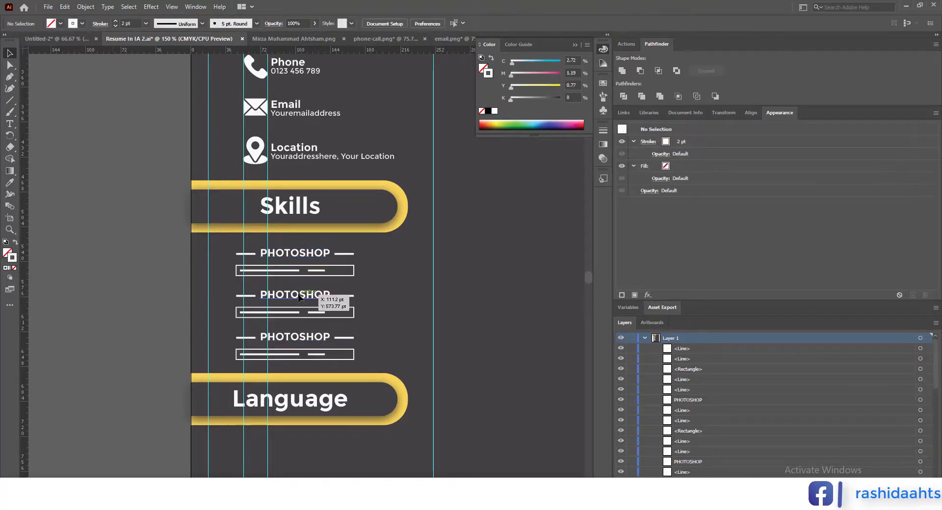
Step: Change the second skill's text to "ILLUSTRATOR" and shift the line following it outward to clear the longer word
double_click(299, 296)
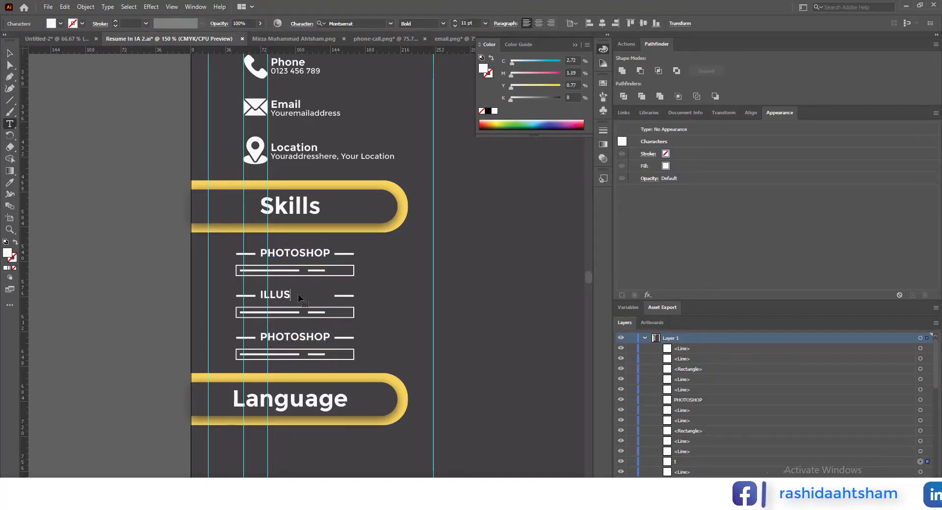
left_click(9, 53)
scroll(342, 281, "down", 1)
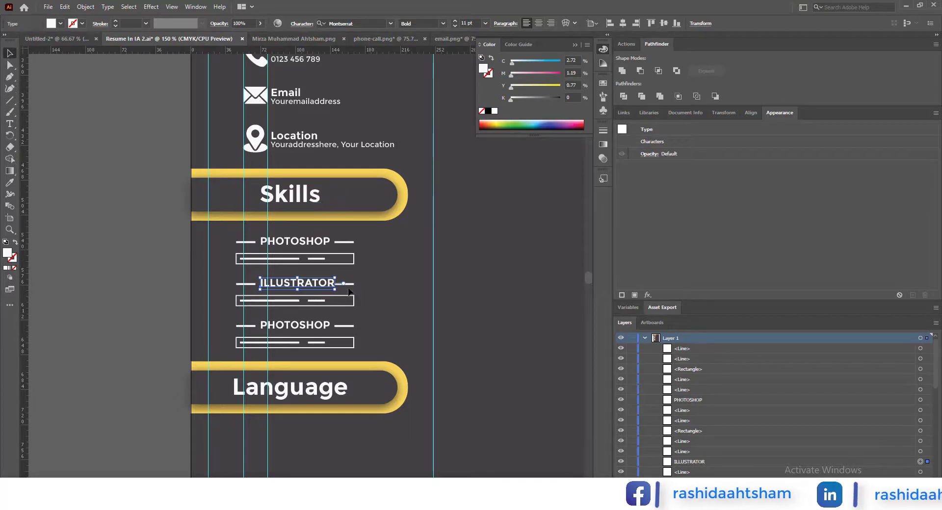
scroll(346, 284, "up", 2)
left_click(350, 283)
left_click_drag(351, 285, 352, 284)
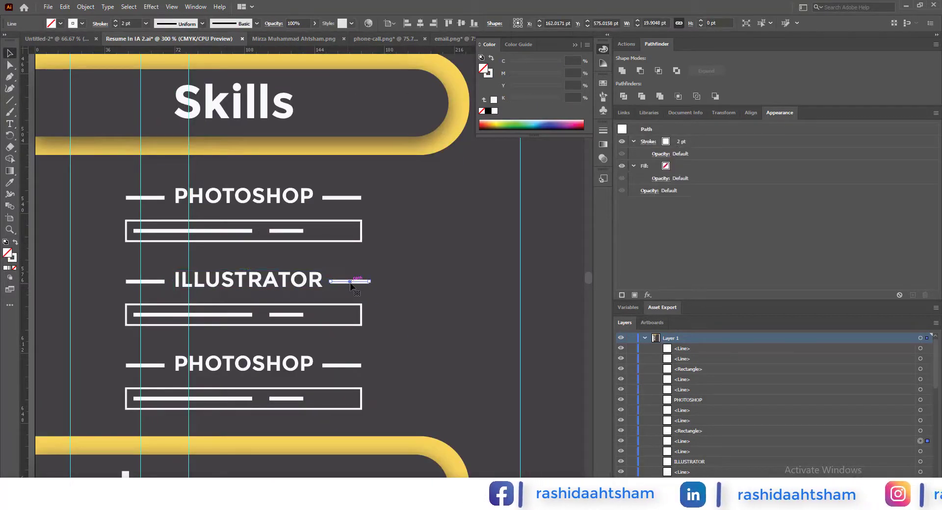
Step: Change the third skill's text to "CANVA" and move the line following it closer to the shorter word
left_click(241, 370)
double_click(241, 371)
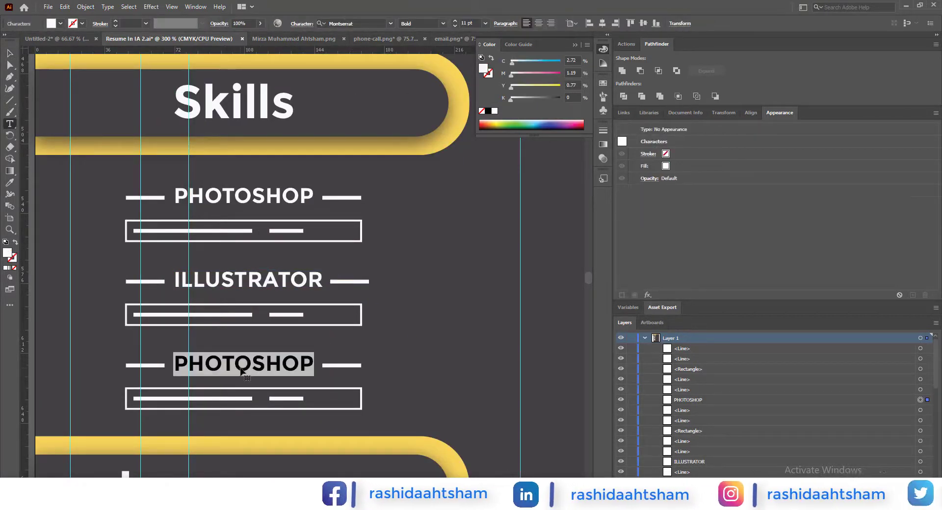
type("CANVA")
key("Escape")
left_click_drag(352, 369, 190, 375)
left_click(286, 372)
Step: Centre the CANVA heading and the ILLUSTRATOR heading, each with its side lines, over their bars
left_click(163, 366)
left_click(230, 365, "shift")
left_click(284, 365, "shift")
left_click(384, 372)
left_click_drag(236, 372, 241, 372)
left_click(360, 341)
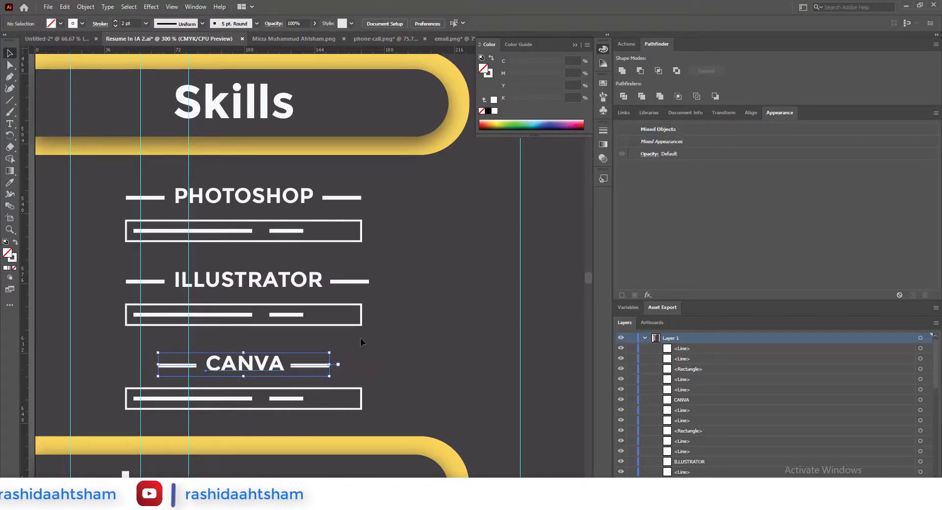
left_click_drag(138, 284, 162, 284)
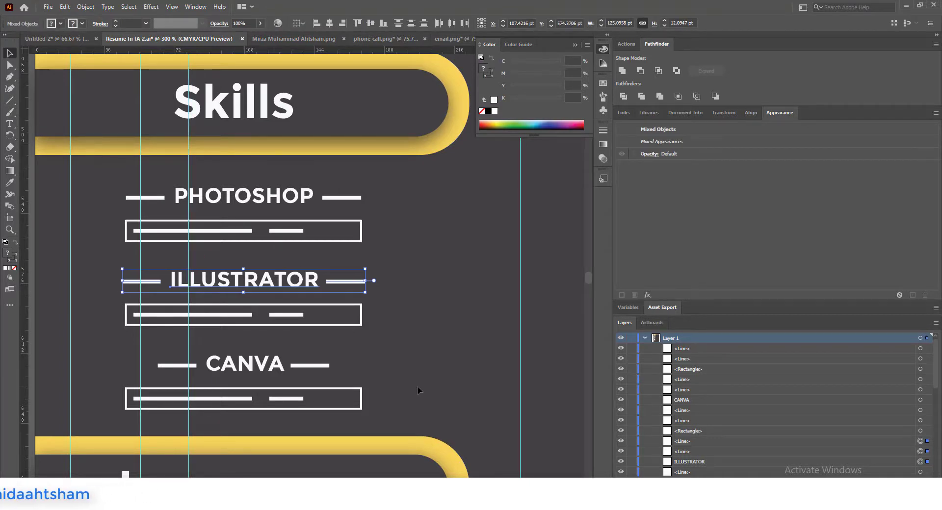
Step: Draw a circle about 45 pt across below the Language bar and set its stroke to 3 pt
left_click(369, 398)
scroll(368, 398, "down", 1)
left_click_drag(398, 460, 378, 370)
scroll(378, 369, "down", 2)
left_click_drag(408, 411, 301, 414)
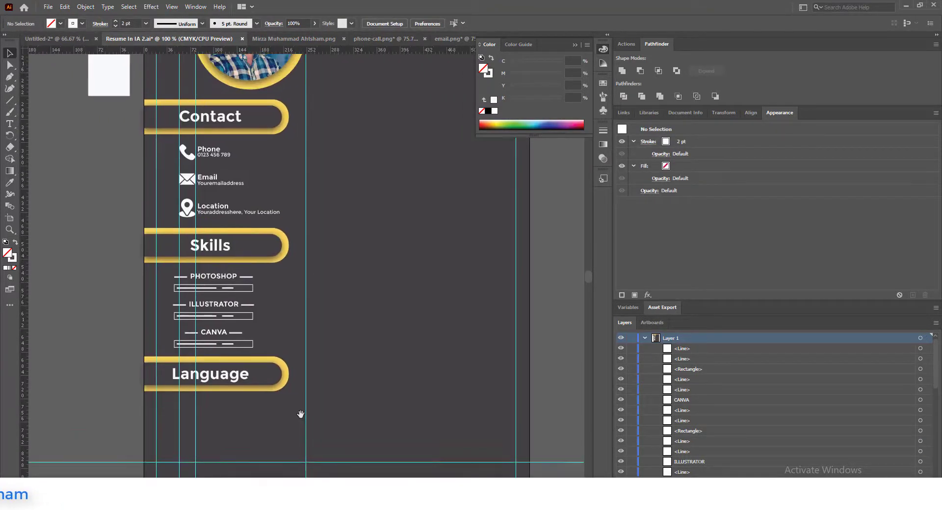
scroll(343, 377, "down", 1)
scroll(414, 421, "up", 2)
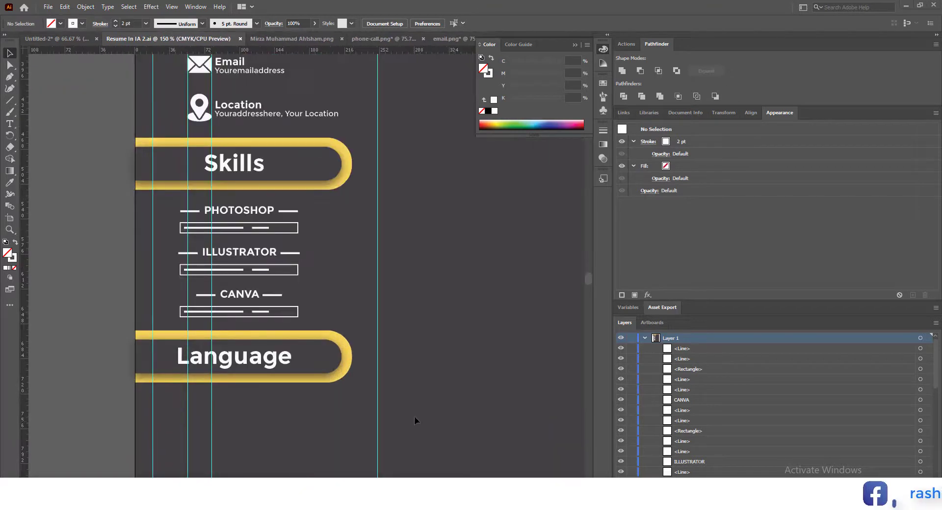
left_click(59, 114)
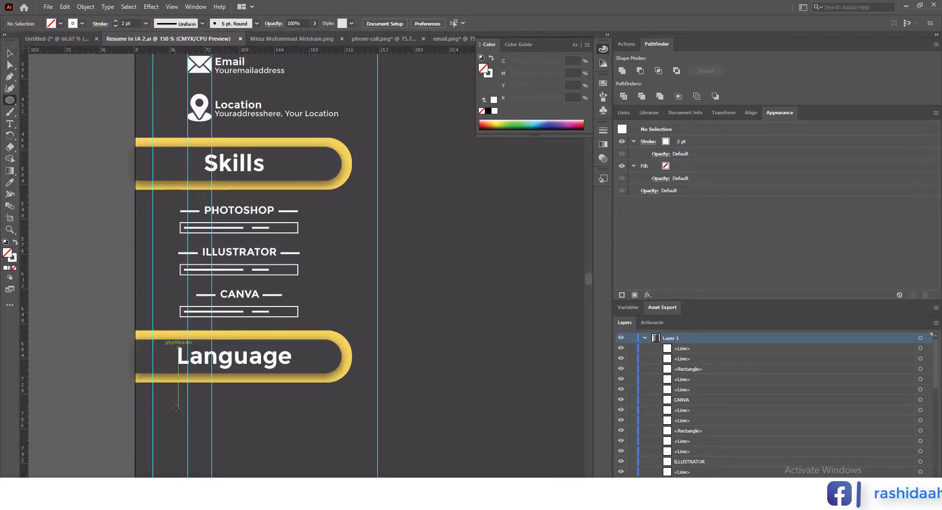
left_click_drag(215, 427, 215, 427)
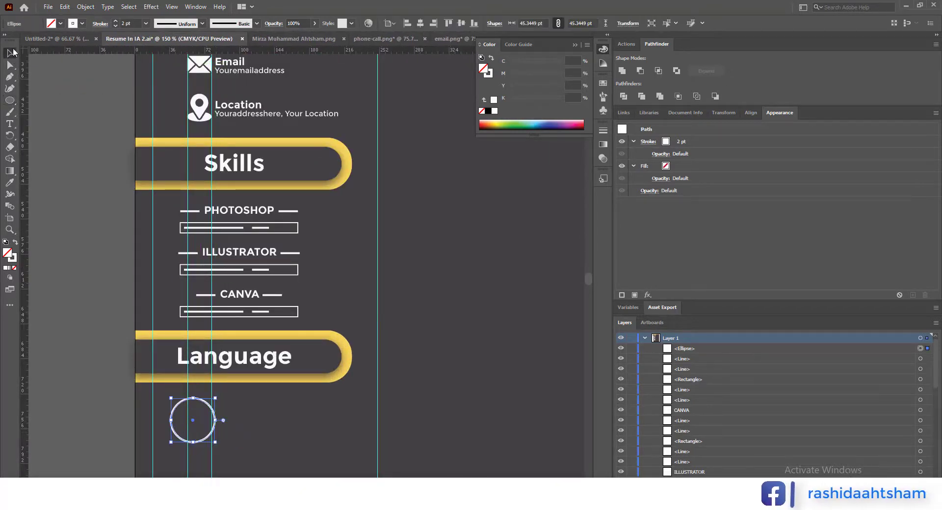
left_click(146, 23)
left_click(156, 87)
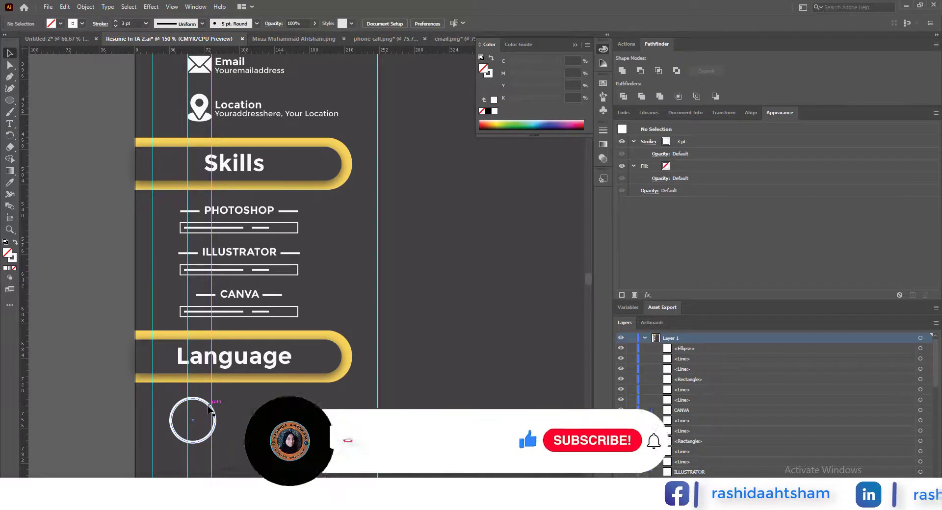
Step: Duplicate the white circle twice alongside it, making a row of three circles under the Language bar
left_click_drag(209, 402, 342, 404, "alt")
left_click(62, 283)
left_click(281, 396)
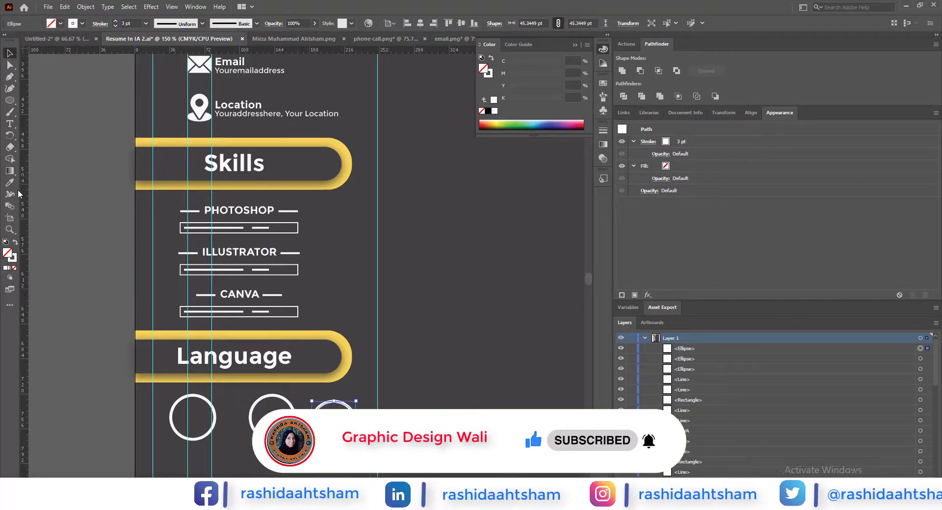
Step: Give the third circle a 3 pt stroke in the yellow sampled from the resume design, with no fill
key("i")
left_click(172, 138)
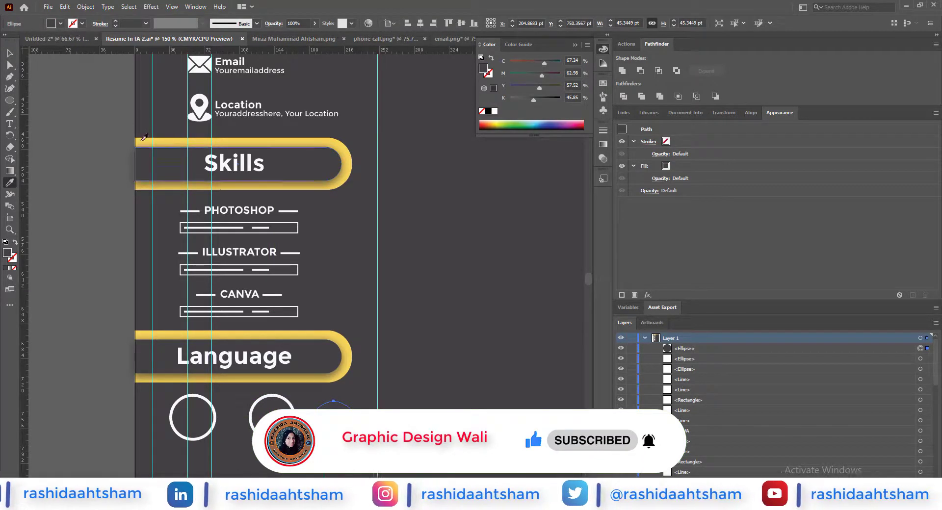
scroll(141, 138, "down", 3)
scroll(143, 138, "up", 5)
left_click(149, 139)
left_click(10, 53)
left_click(10, 52)
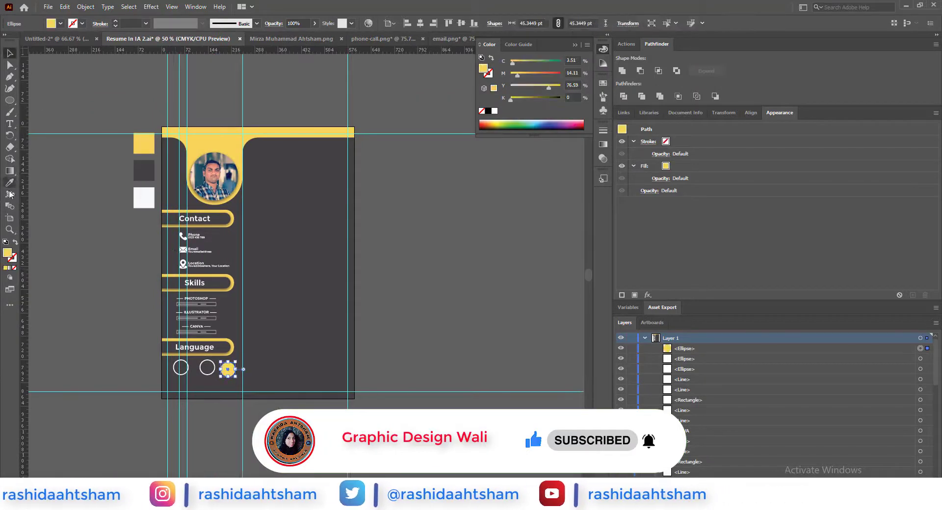
key("shift+x")
left_click(147, 23)
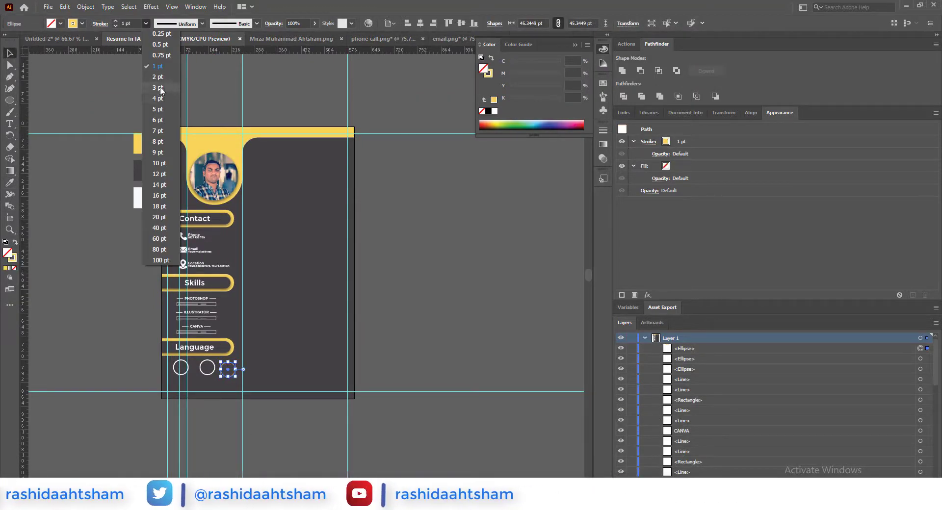
left_click(153, 76)
scroll(218, 378, "up", 4)
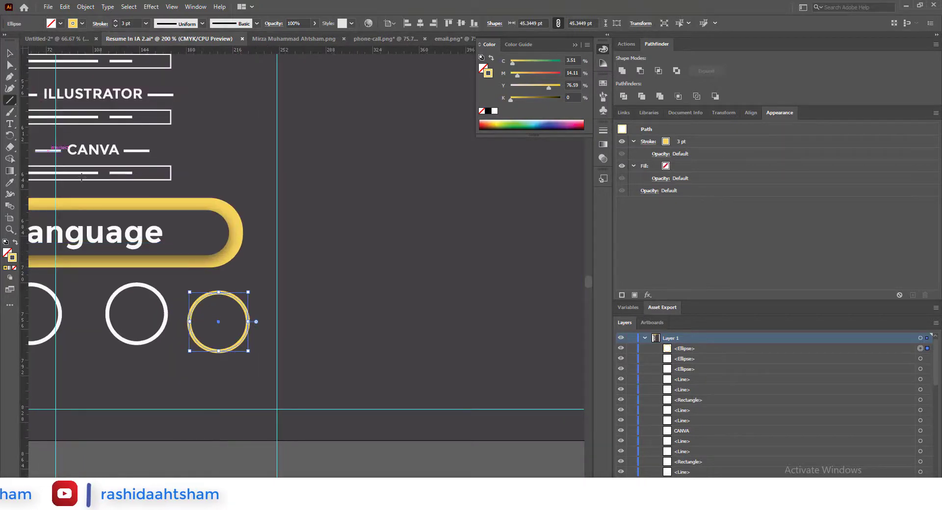
Step: Cut the yellow circle with a slanted line using Divide, and delete the line and the smaller outer arc
key("Escape")
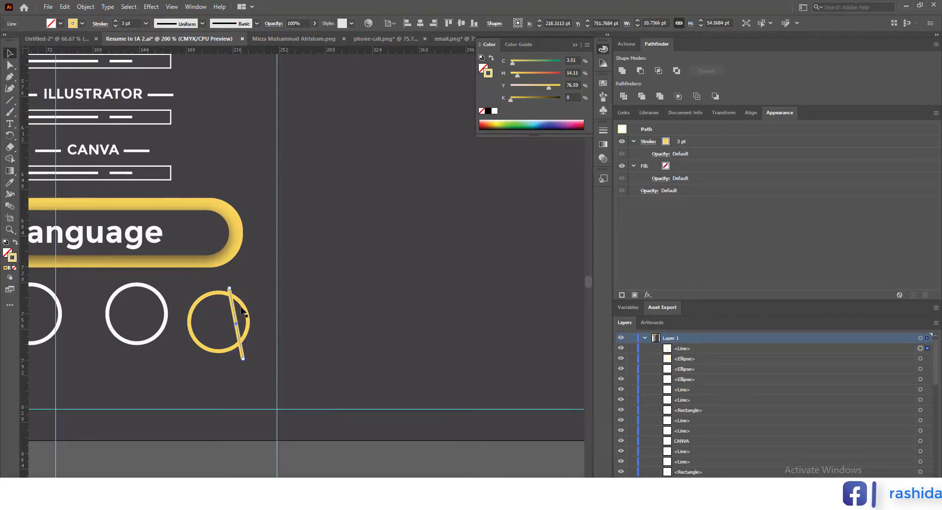
left_click(624, 96)
key("a")
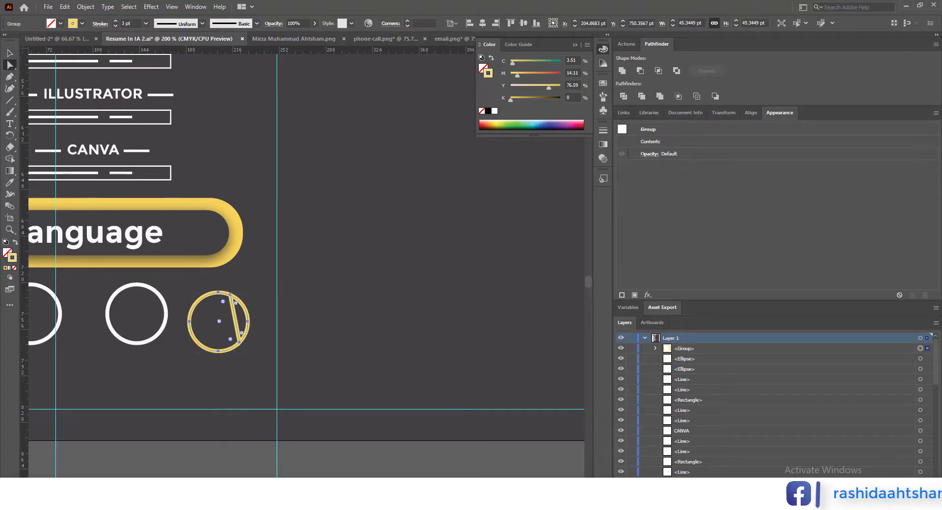
left_click(236, 324)
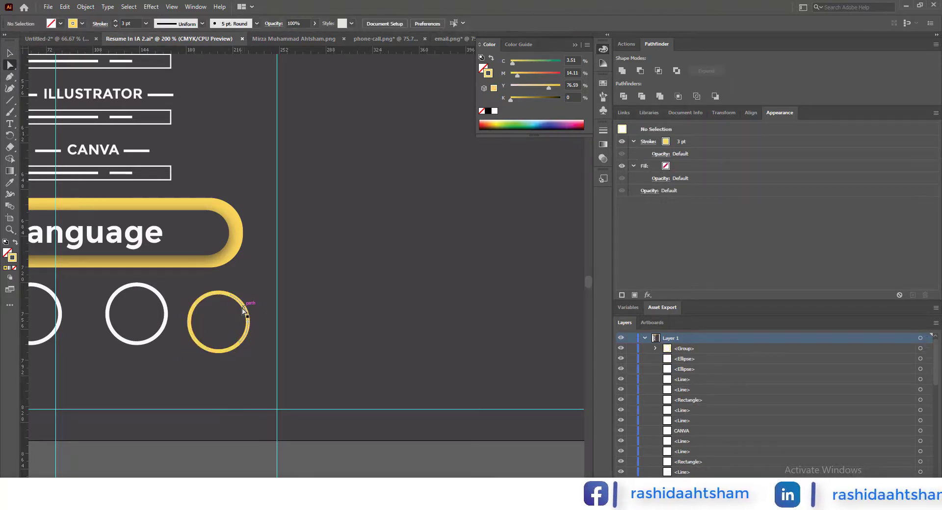
left_click(247, 323)
key("Delete")
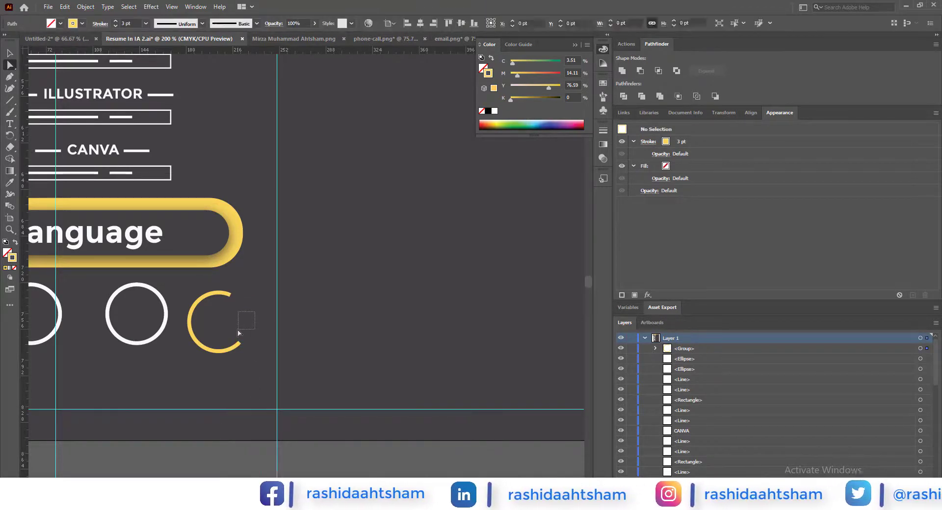
key("Delete")
Step: Place the open yellow arc over the second white circle
key("v")
left_click_drag(231, 295, 147, 311)
left_click(201, 441)
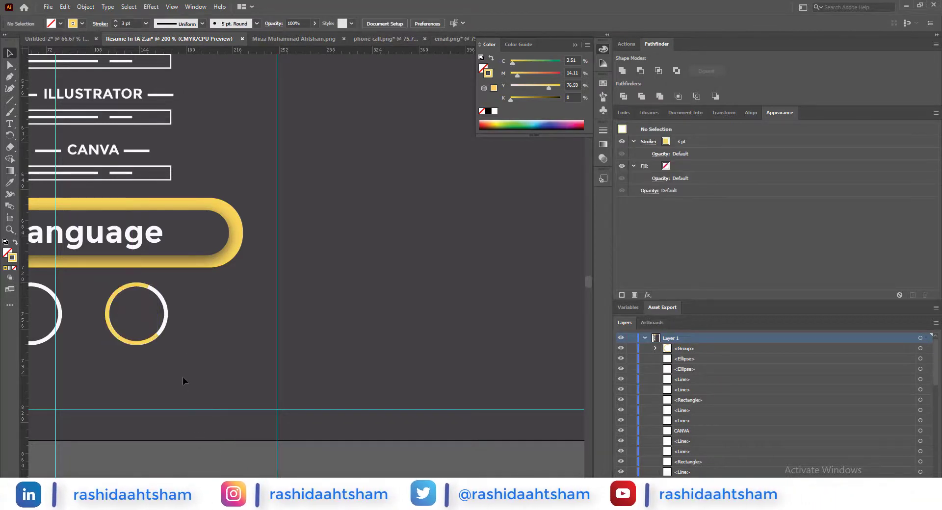
scroll(183, 381, "down", 1)
left_click_drag(153, 381, 234, 383)
scroll(234, 368, "up", 2)
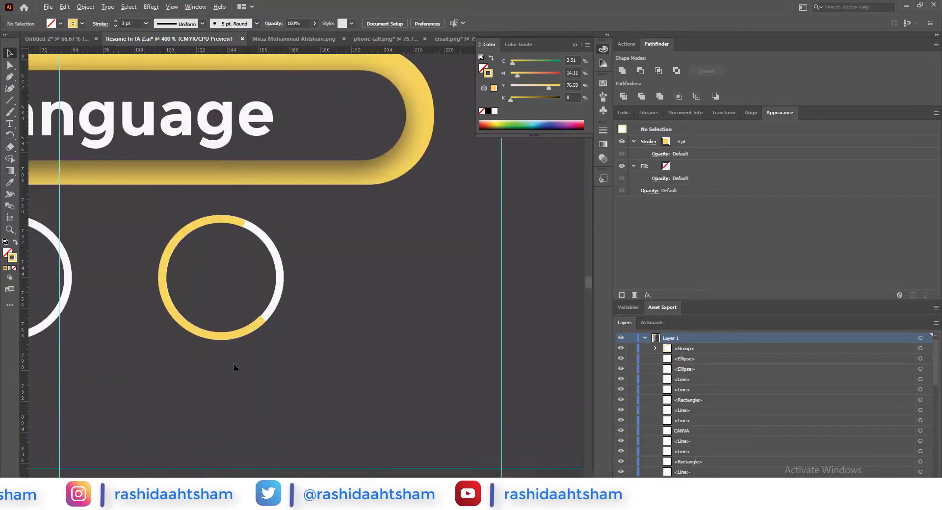
Step: Nudge the yellow arc sideways to match the outline of the white circle beneath it
left_click(236, 337)
scroll(222, 351, "up", 3)
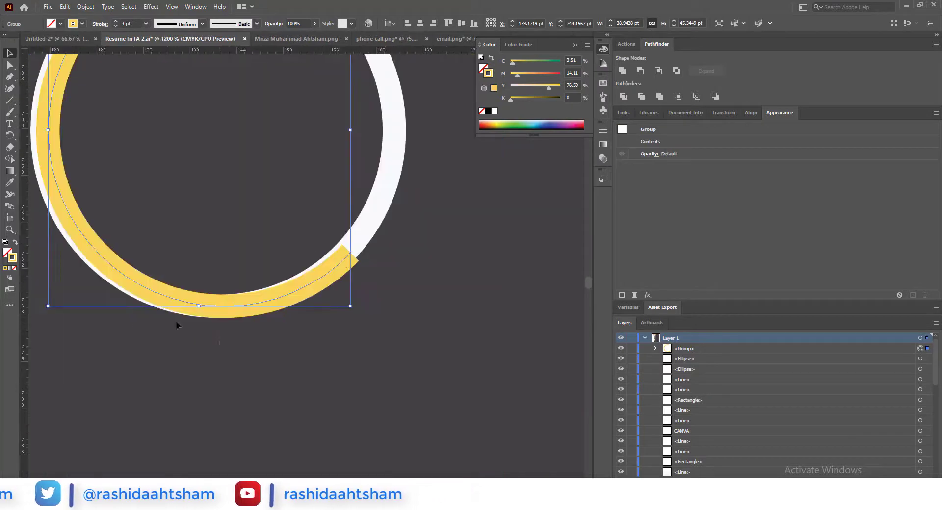
left_click_drag(241, 348, 271, 459)
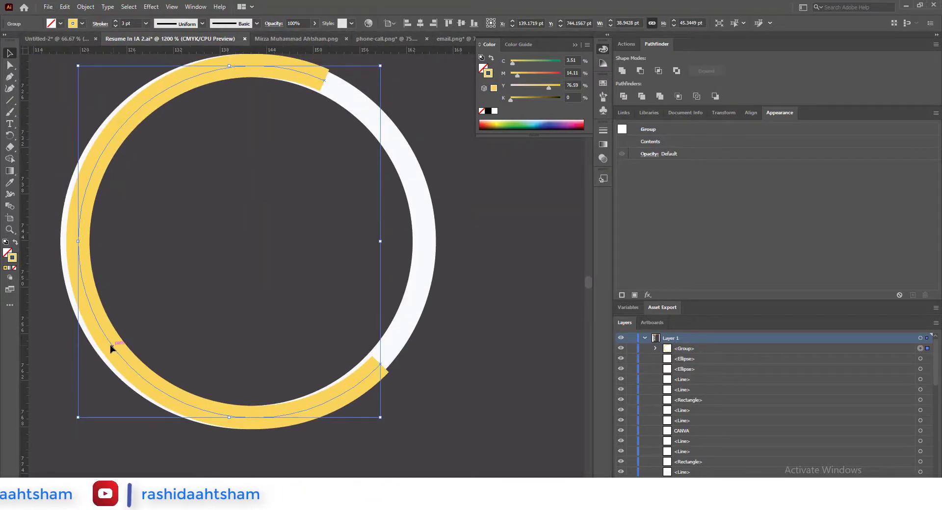
left_click_drag(110, 345, 107, 346)
key("Left")
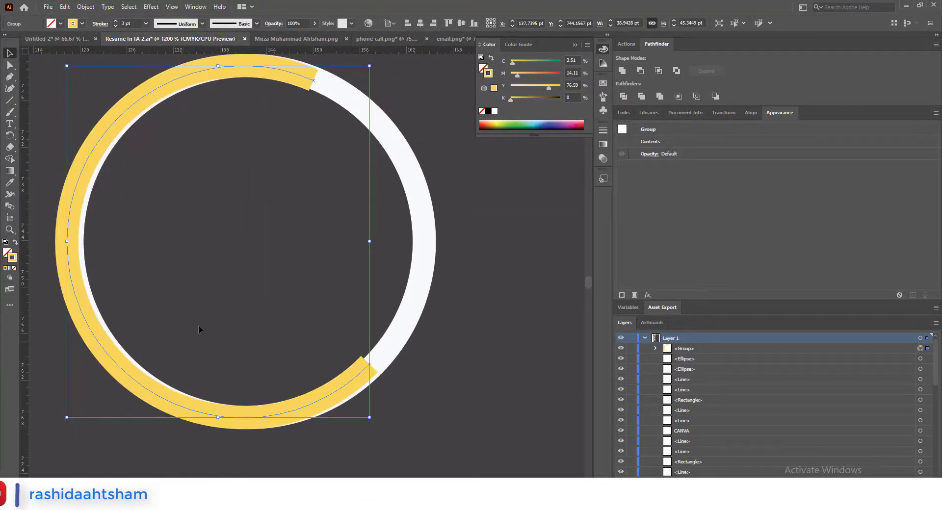
key("Right")
left_click_drag(431, 95, 301, 289)
left_click(423, 25)
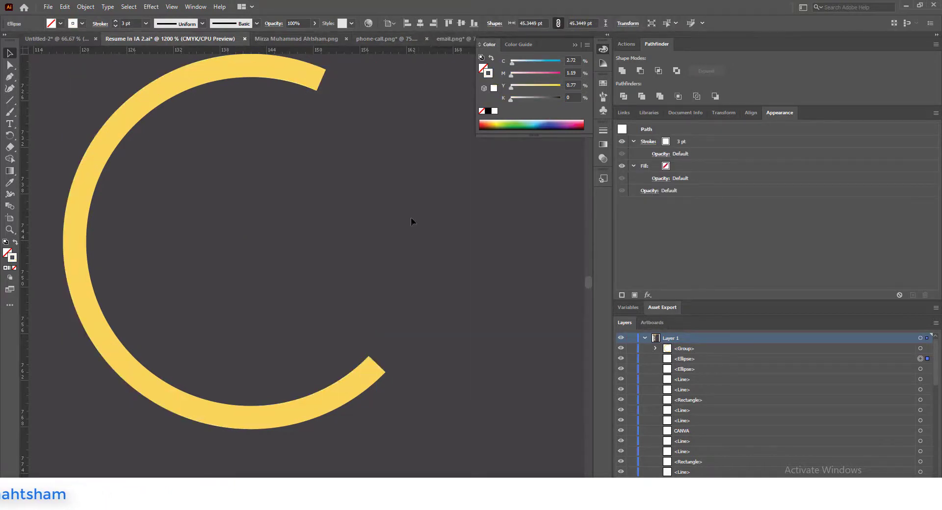
key("ctrl+z")
Step: Align the left edges of the yellow arc and the white circle so their outlines coincide
scroll(414, 218, "down", 2)
left_click(353, 185, "shift")
left_click(406, 25)
left_click(395, 346)
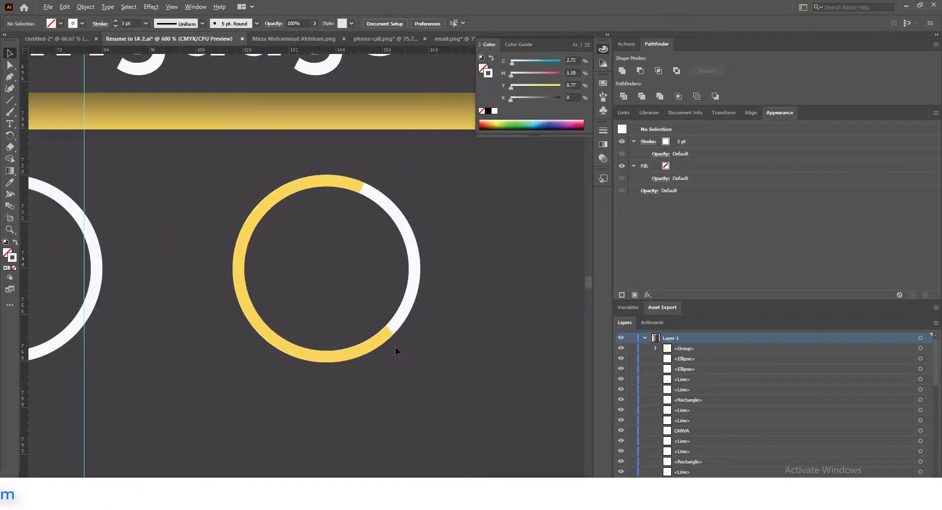
Step: Add the text "100%" inside the plain white circle and match its colour to the white Language title
scroll(395, 346, "down", 4)
left_click_drag(368, 411, 321, 412)
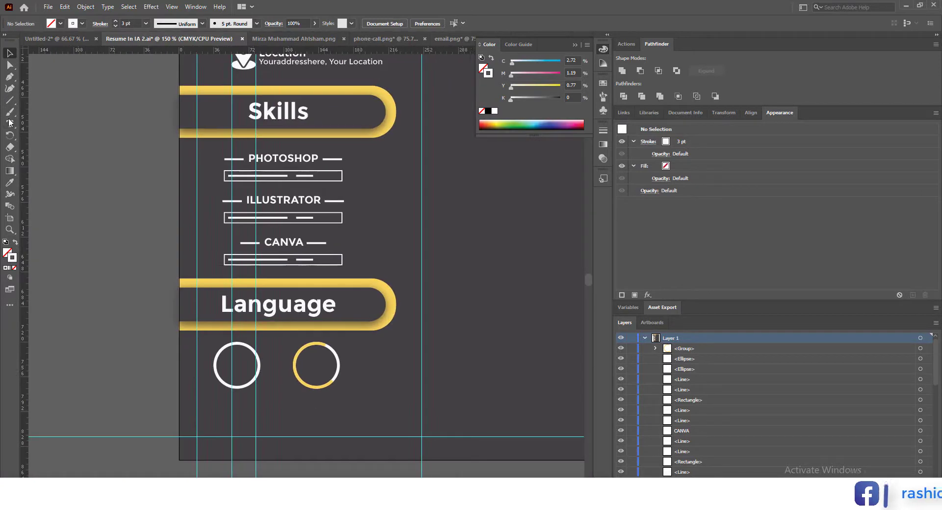
left_click(227, 365)
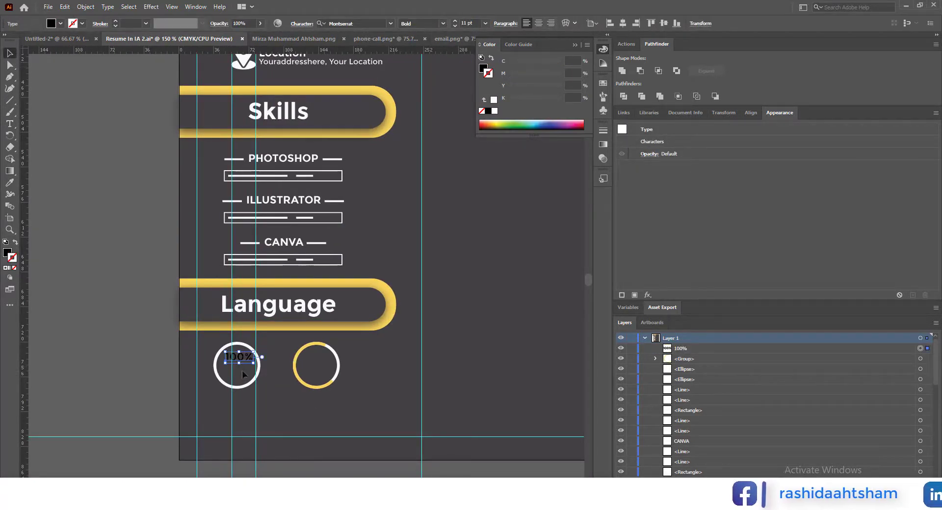
key("ctrl+equal")
left_click(223, 273)
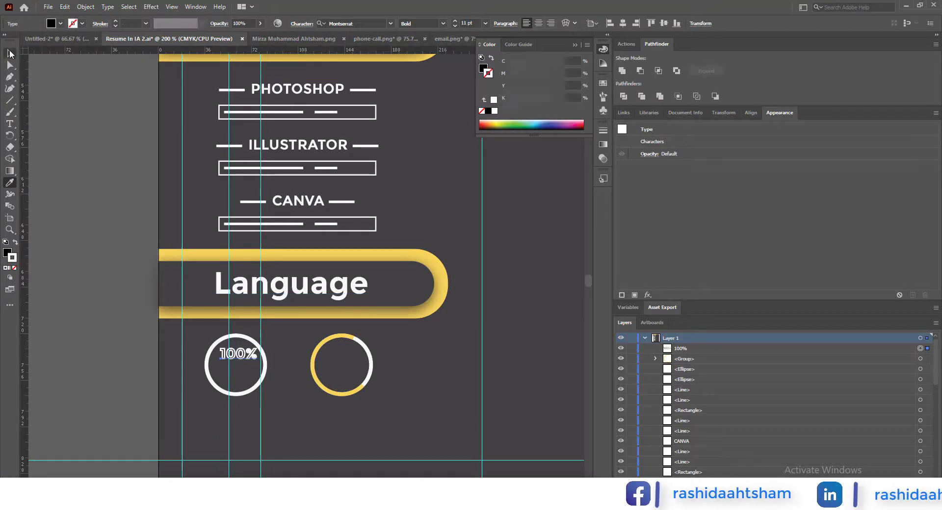
left_click(222, 281)
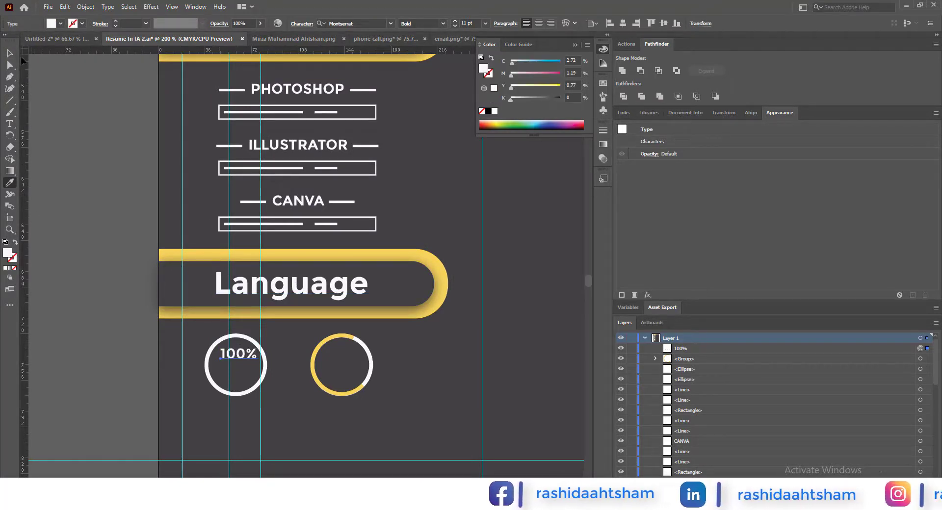
Step: Nudge the "100%" text down and sideways to the middle of the white circle
key("v")
scroll(243, 396, "up", 2)
key("Down")
key("Down")
key("Down")
key("Down")
key("Down")
key("Down")
key("Down")
key("Down")
key("Down")
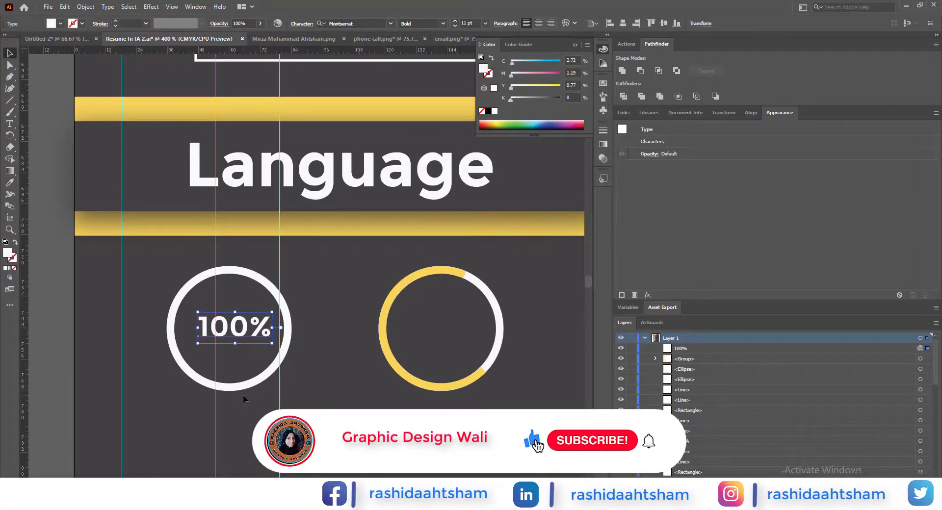
key("Left")
key("Left")
key("Left")
Step: Copy the "100%" text into the yellow and white ring and change it to "70%"
left_click_drag(259, 321, 470, 321)
double_click(425, 330)
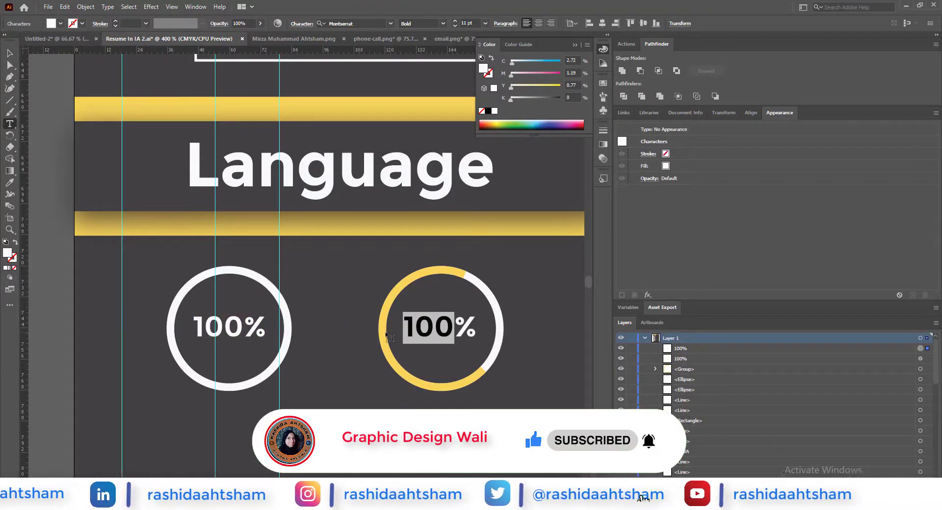
type("7-")
key("BackSpace")
type("0")
key("Escape")
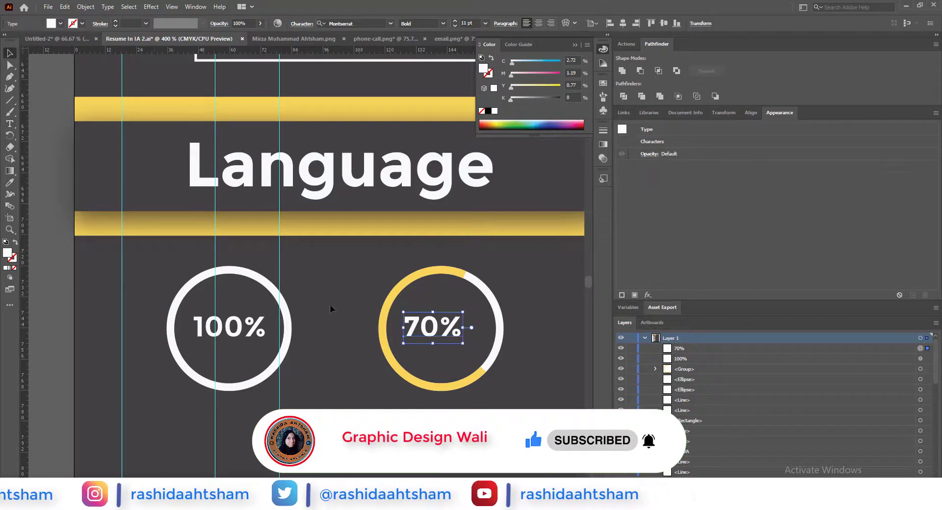
left_click_drag(331, 309, 434, 339)
left_click(329, 23)
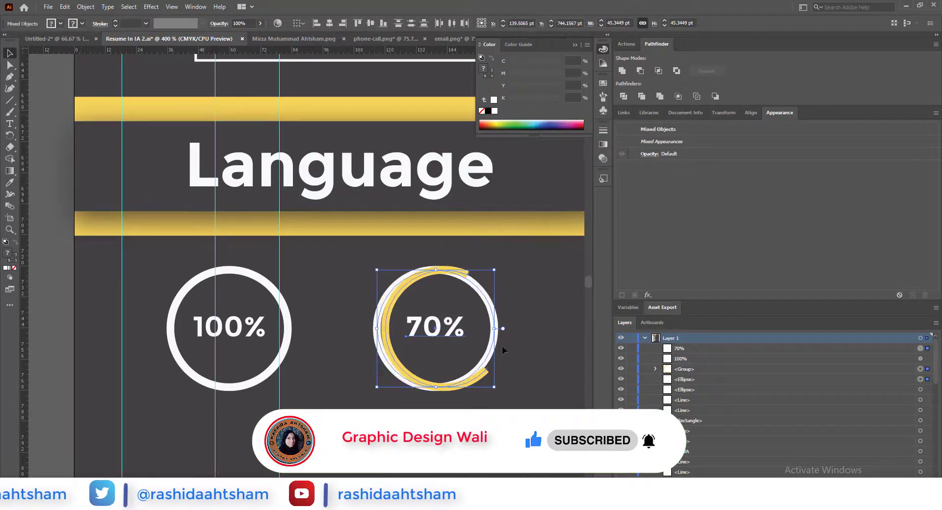
key("ctrl+z")
Step: Group the yellow arc with its white circle and centre the group horizontally with the "70%" text
left_click(498, 264)
left_click_drag(497, 263, 422, 284)
key("ctrl+g")
left_click_drag(528, 278, 364, 397)
left_click(329, 23)
left_click_drag(256, 247, 269, 268)
key("ctrl+z")
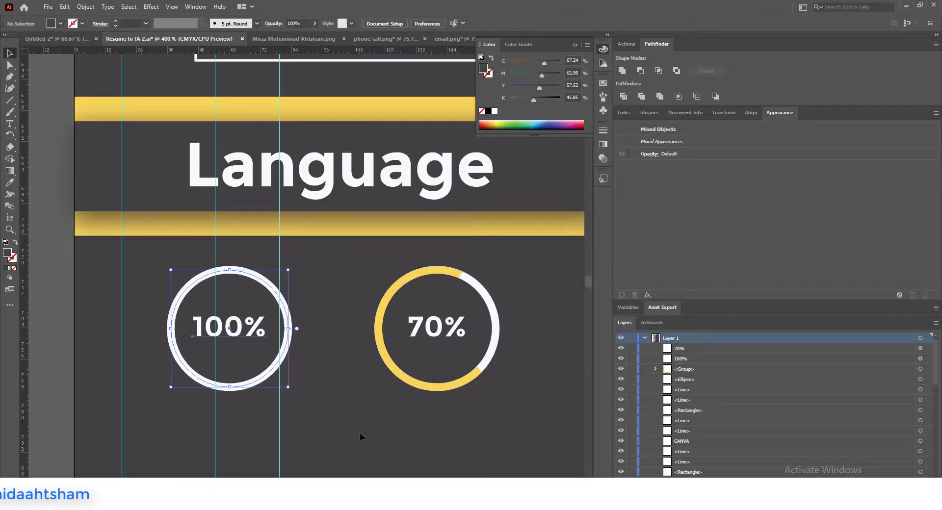
Step: Copy the CANVA heading text below the 100% circle and change it to "URDU"
key("ctrl+minus")
key("ctrl+minus")
left_click(331, 143)
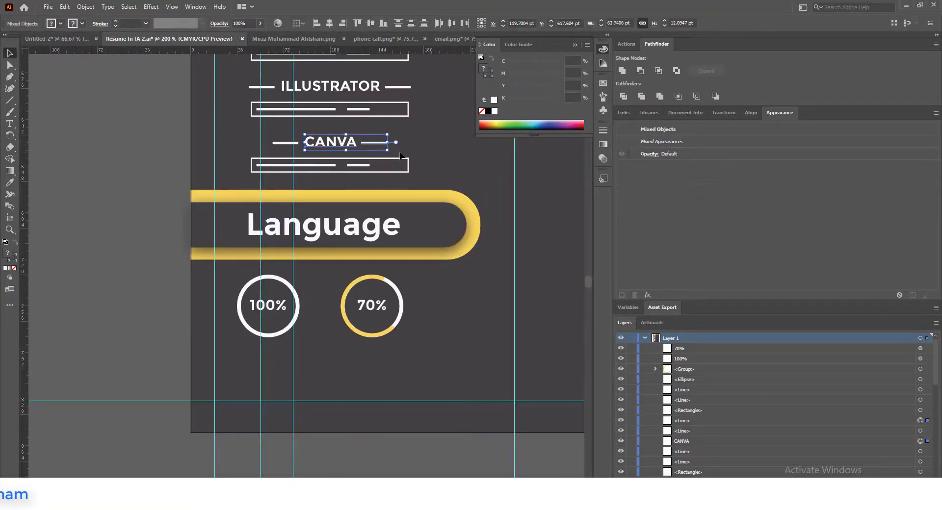
left_click(299, 149)
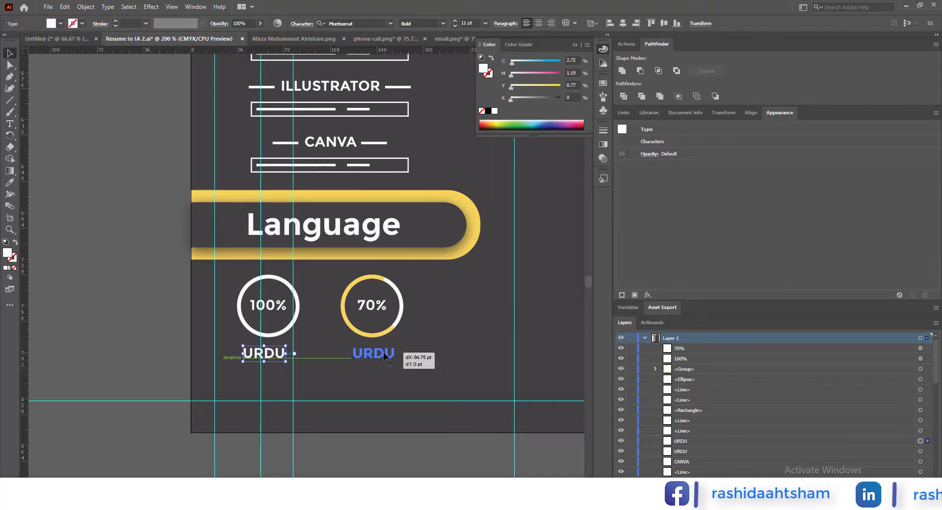
Step: Copy the URDU label below the 70% ring and change it to "ENGLISH"
left_click_drag(385, 356, 385, 355)
double_click(385, 356)
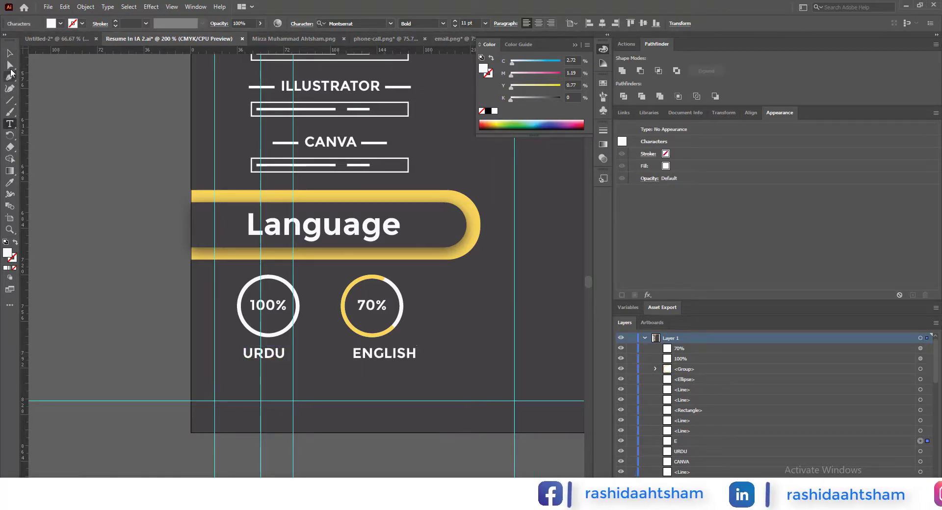
left_click(9, 53)
left_click(502, 386)
Step: Group the "70%" text with its ring, and group the "100%" text with its circle
left_click_drag(417, 286, 335, 320)
key("ctrl+g")
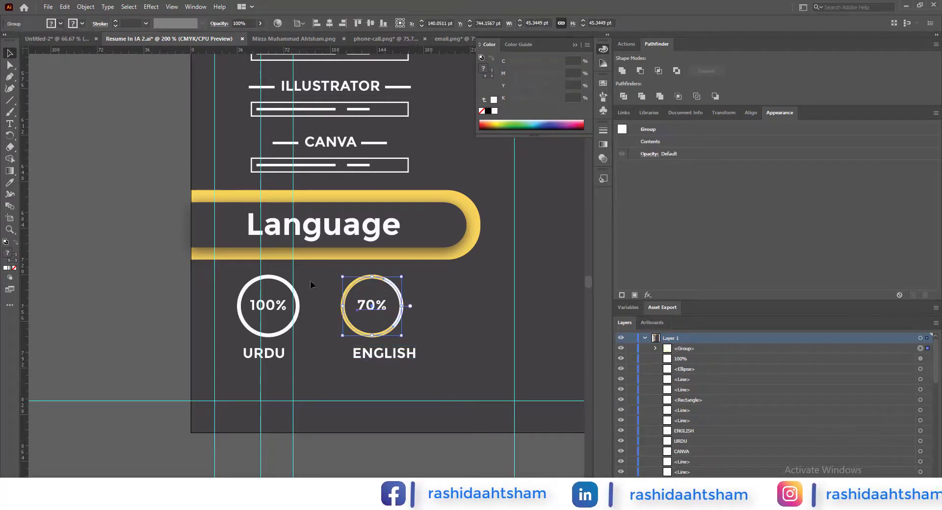
left_click(293, 321)
left_click(277, 307, "shift")
key("ctrl+g")
left_click(297, 342)
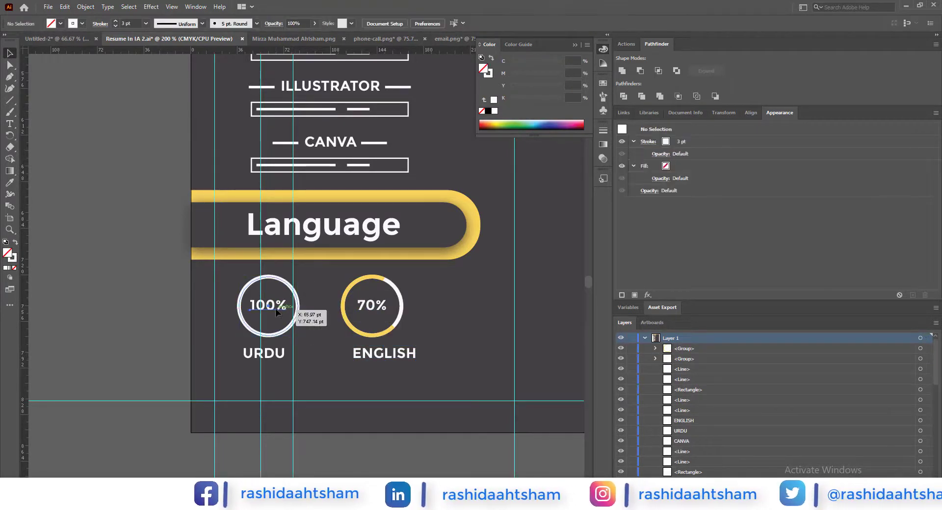
Step: Align the URDU label horizontally centred with the 100% circle, and the ENGLISH label with the 70% ring
left_click(276, 309)
left_click(276, 352, "shift")
left_click(329, 23)
left_click_drag(422, 283, 359, 373)
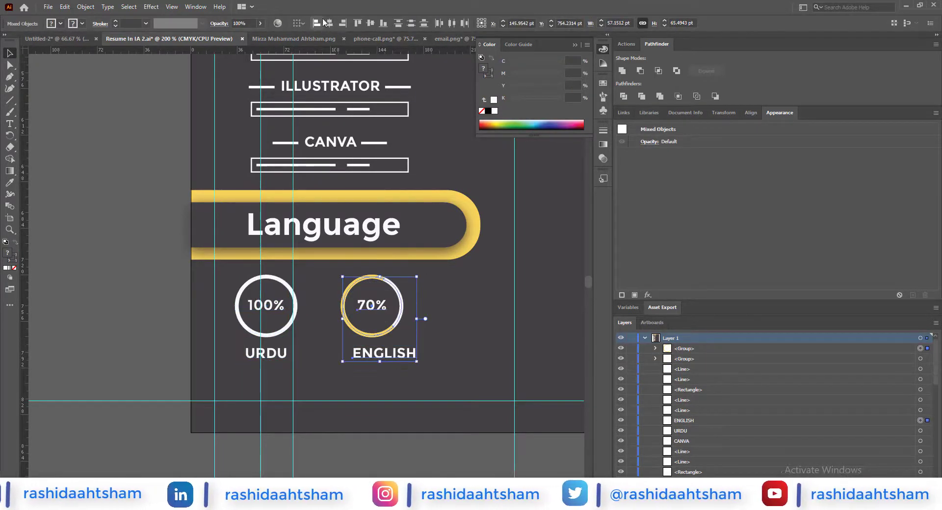
left_click(329, 23)
left_click(430, 328)
Step: Group the URDU label with its 100% circle and move the group closer to the 70% ring
left_click(277, 308)
left_click(280, 354, "shift")
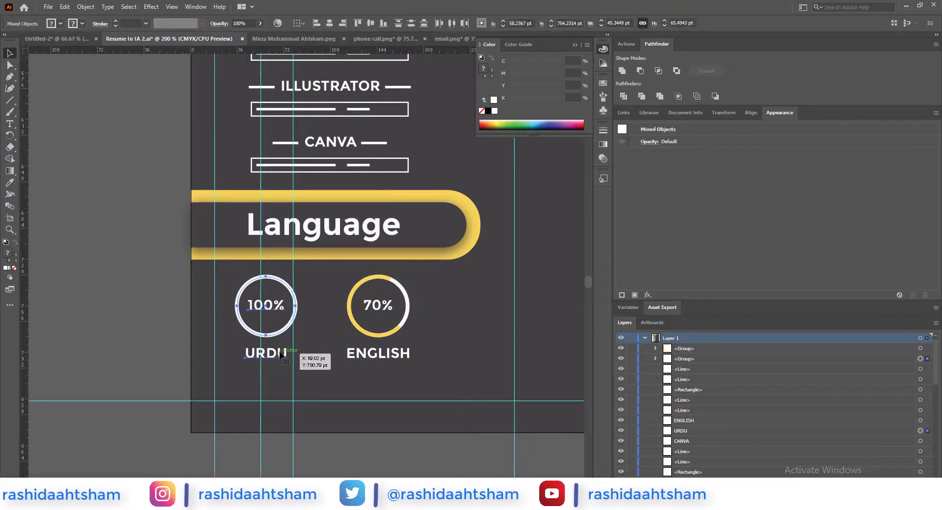
left_click_drag(282, 354, 300, 354)
left_click(426, 337)
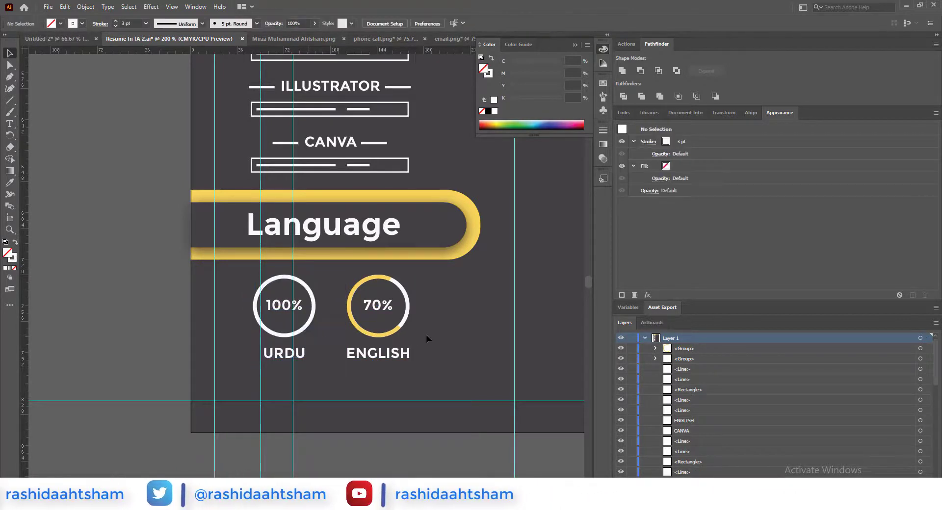
Step: Group the ENGLISH label with its 70% ring and nudge the group slightly upward
left_click_drag(425, 271, 334, 388)
key("ctrl+g")
key("Up")
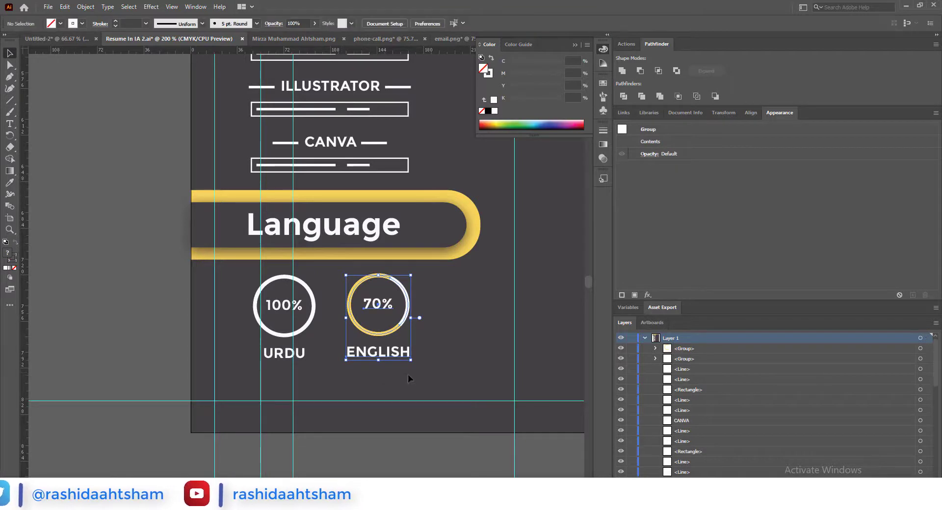
left_click(407, 375)
scroll(408, 376, "down", 3)
left_click_drag(447, 321, 362, 389)
scroll(350, 400, "down", 1)
scroll(354, 380, "up", 1)
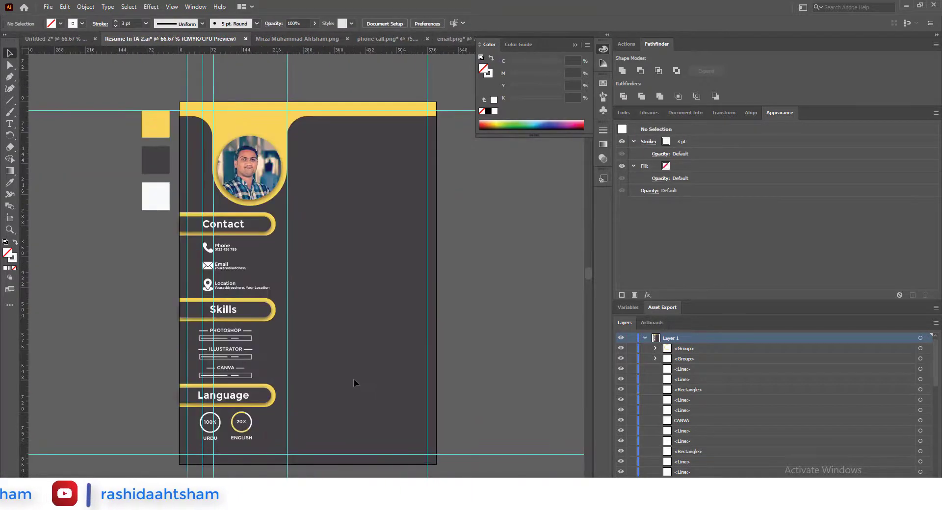
Step: Add the person's first and last name as two centred lines of 36 pt Montserrat Bold beside the portrait, coloured with the white swatch
left_click(324, 131)
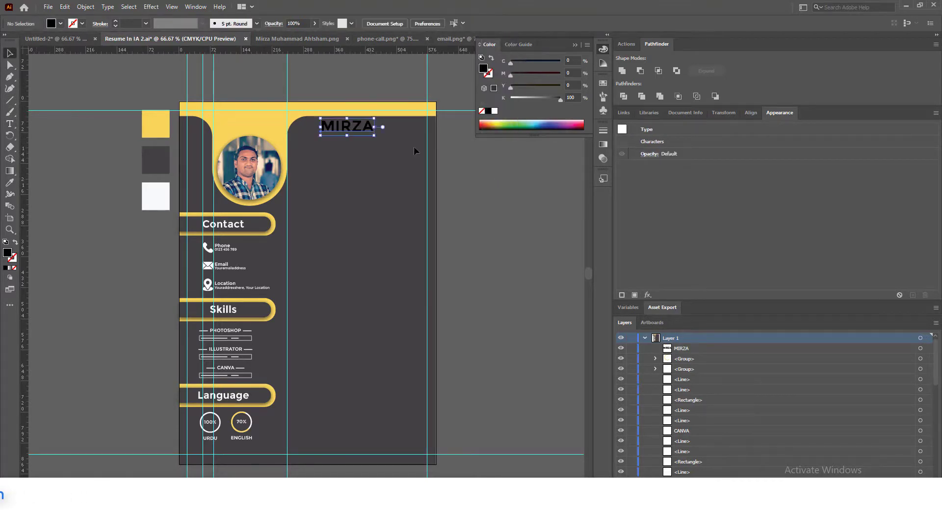
left_click_drag(382, 135, 382, 135)
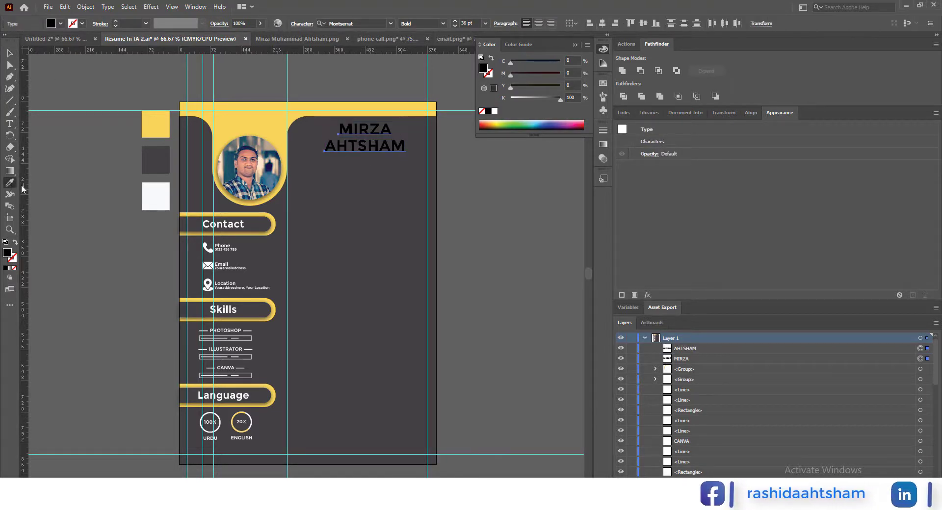
Step: Add the text "Graphic Designer" below the two-line name
key("t")
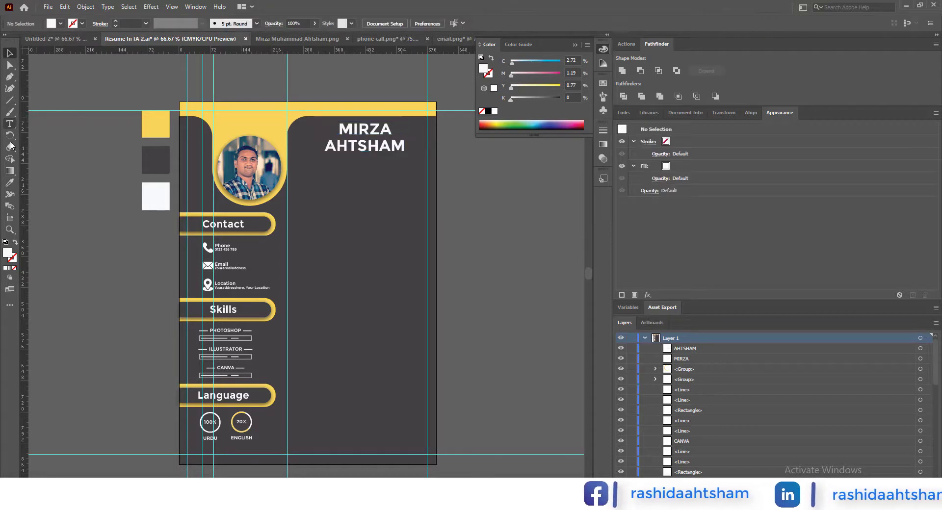
left_click(322, 168)
type("Graphic De")
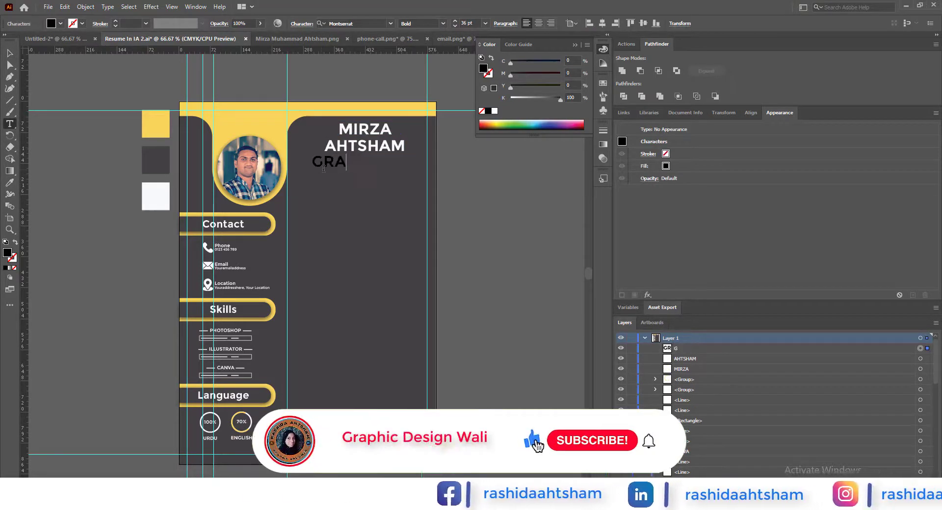
type("signer")
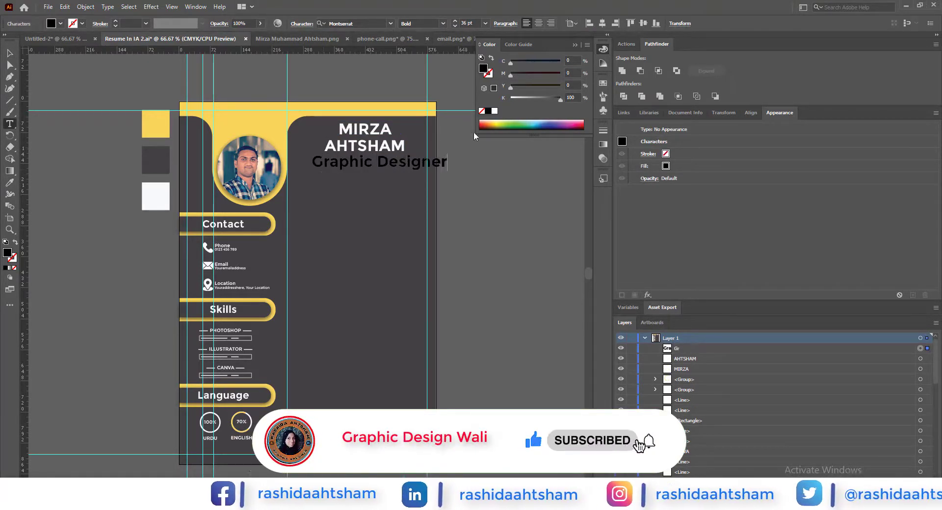
Step: Set the "Graphic Designer" text to Regular weight at 12 pt
key("Escape")
left_click(443, 23)
left_click(418, 34)
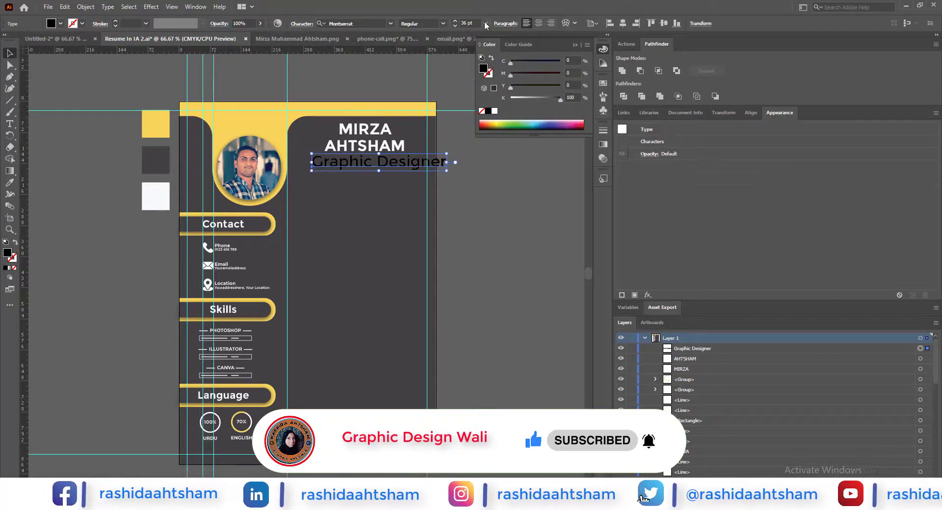
left_click(484, 23)
left_click(499, 112)
left_click(412, 185)
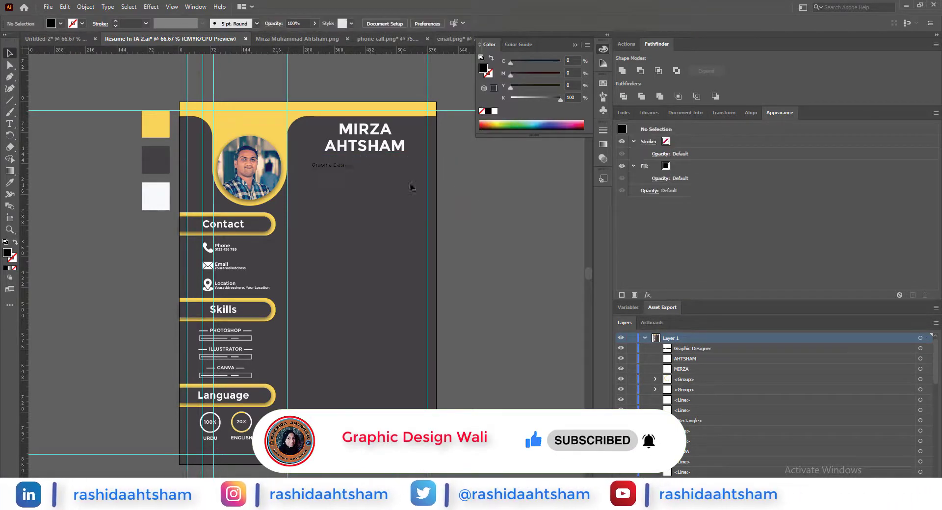
Step: Colour the "Graphic Designer" text with the white swatch and set its size to 14 pt beneath the name
left_click_drag(412, 185, 406, 159)
key("i")
left_click(146, 189)
left_click(9, 53)
left_click(366, 175)
scroll(345, 161, "up", 1)
left_click(485, 24)
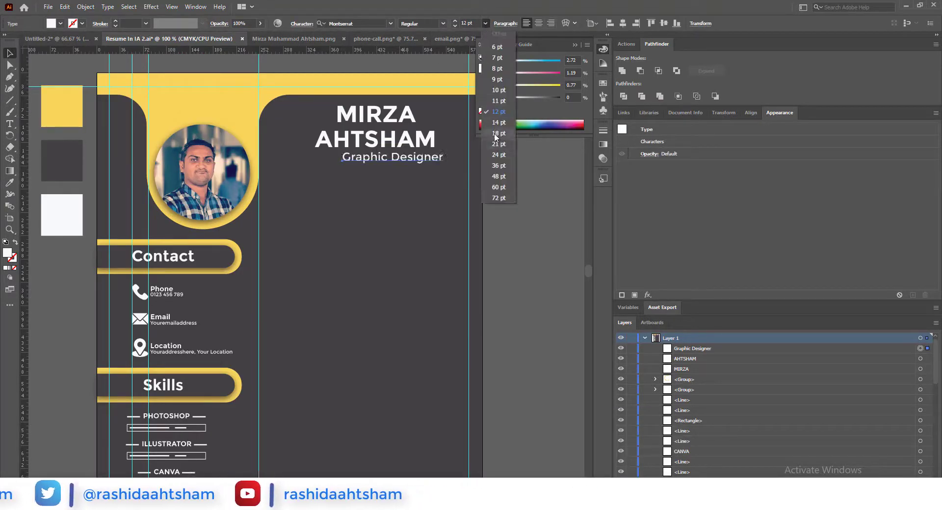
left_click(498, 123)
left_click(505, 154)
Step: Draw a horizontal line about 48.5 pt long left of the "Graphic Designer" text with a white (ffffff) 2 pt stroke
key("backslash")
left_click_drag(289, 151, 332, 162)
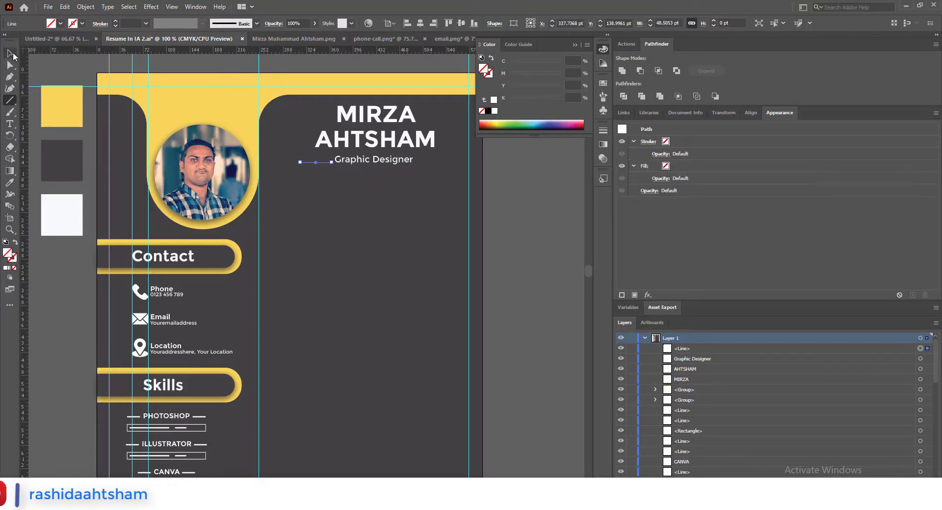
left_click_drag(89, 345, 80, 335)
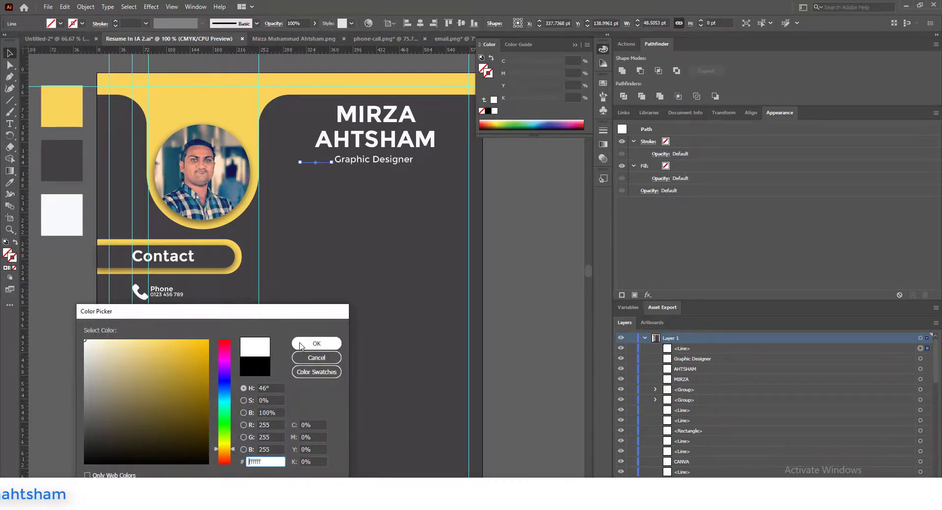
left_click(316, 343)
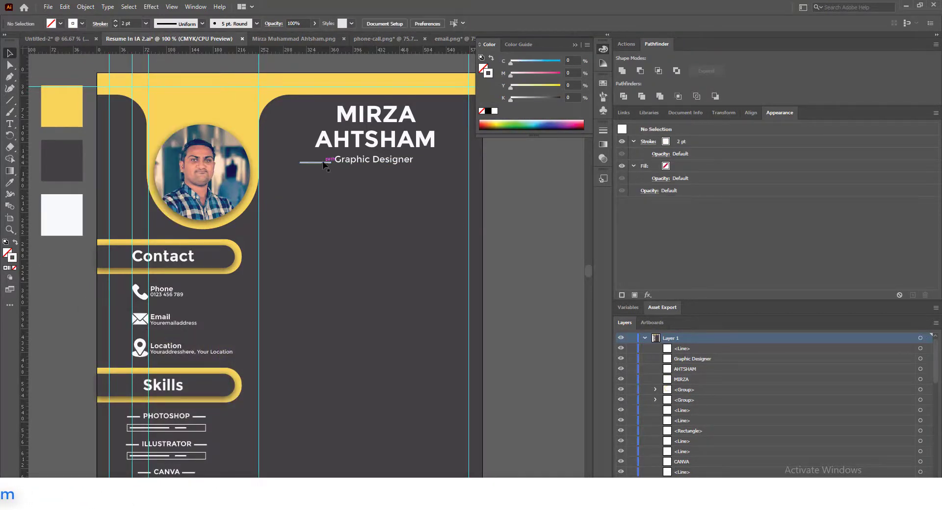
Step: Raise the white line to the middle of the "Graphic Designer" text and copy it to the text's right side
scroll(328, 165, "up", 3)
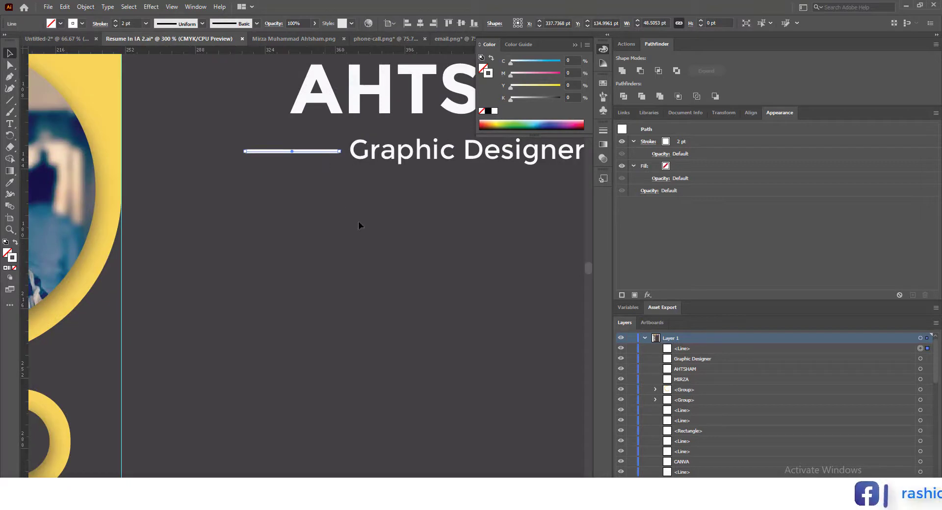
scroll(358, 222, "down", 2)
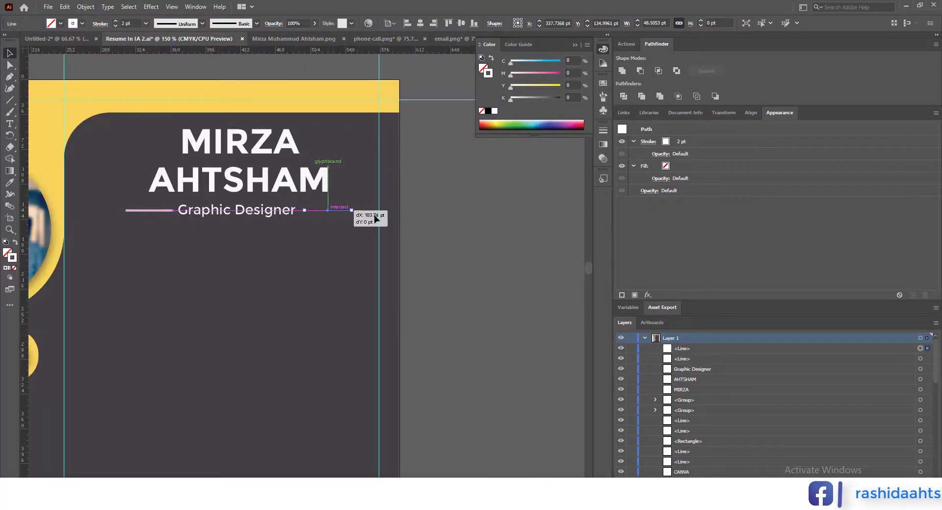
left_click(329, 210)
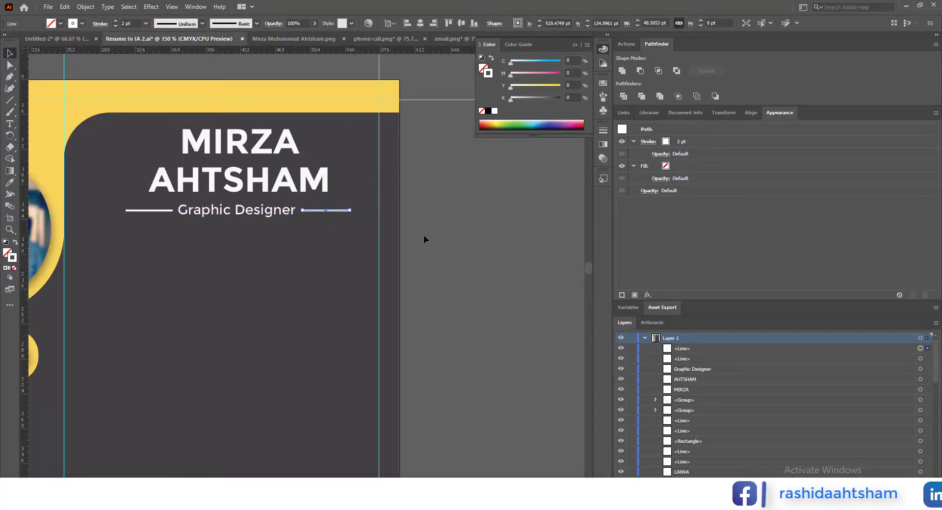
Step: Place a horizontal guide at about 136 pt across the "Graphic Designer" line
scroll(260, 225, "up", 2)
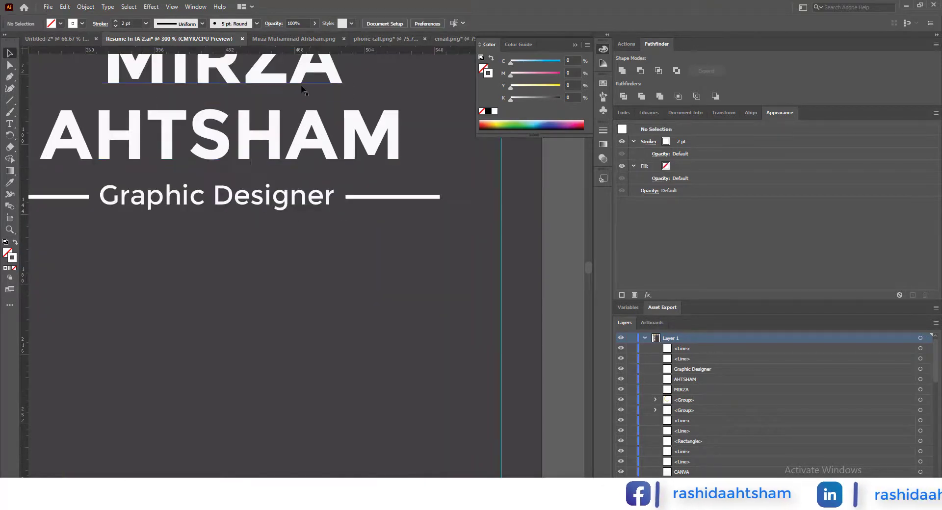
left_click_drag(304, 53, 318, 195)
scroll(319, 194, "down", 3)
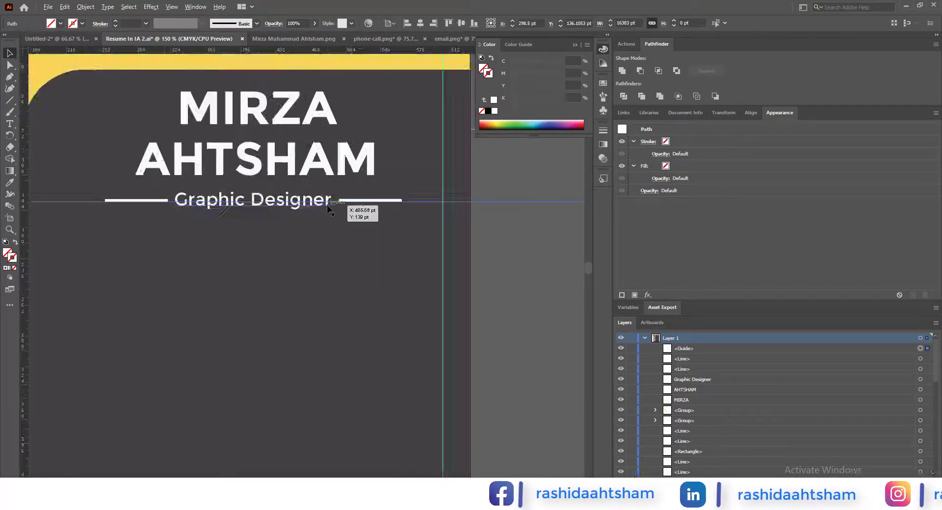
scroll(445, 306, "down", 1)
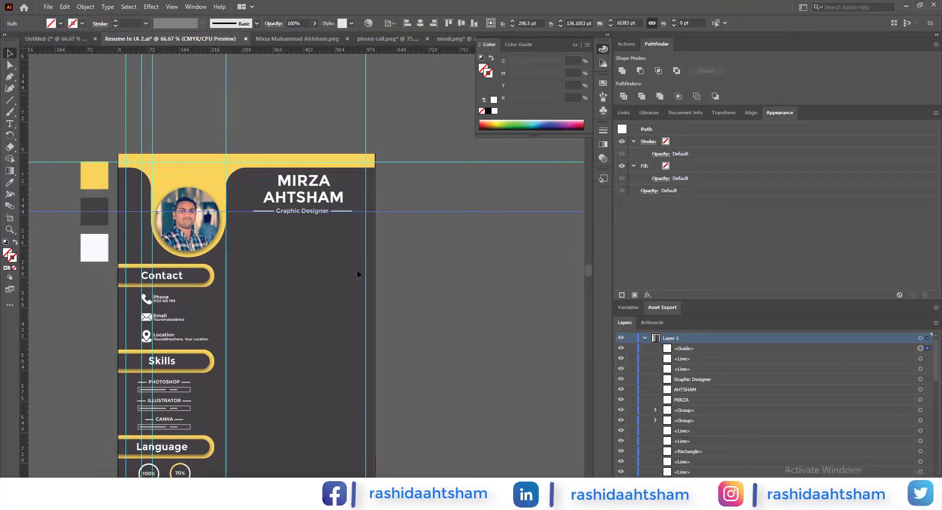
Step: Draw a rectangle about 345 × 687 pt below the name block in the swatch white and stretch its left edge toward the sidebar
left_click_drag(9, 101, 54, 98)
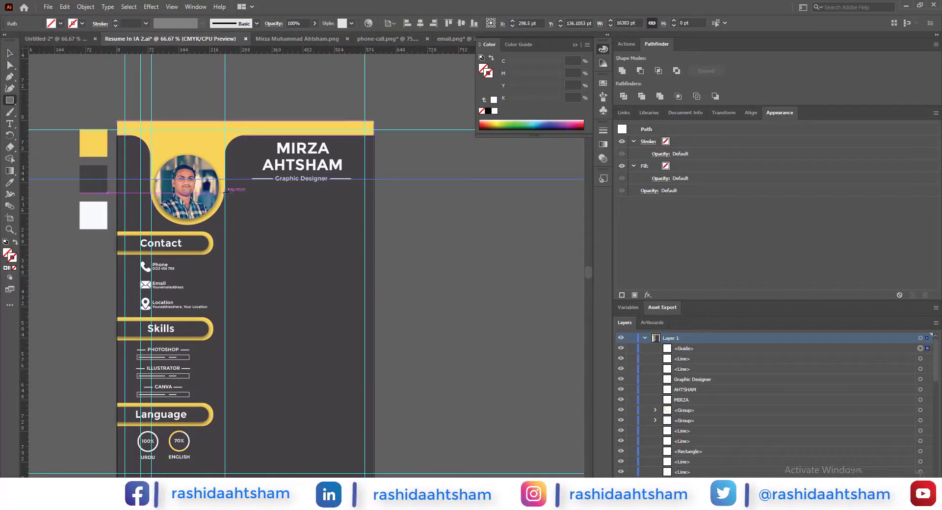
left_click_drag(224, 188, 374, 486)
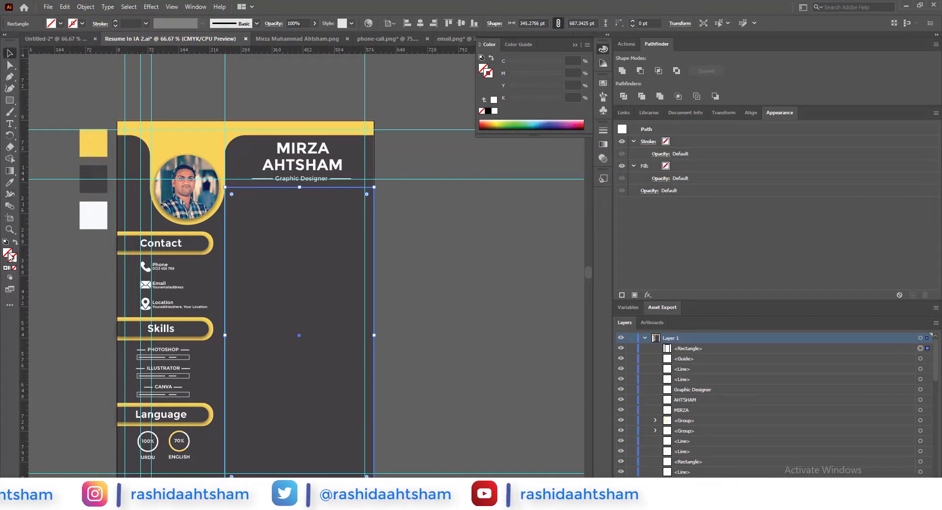
left_click(94, 216)
key("v")
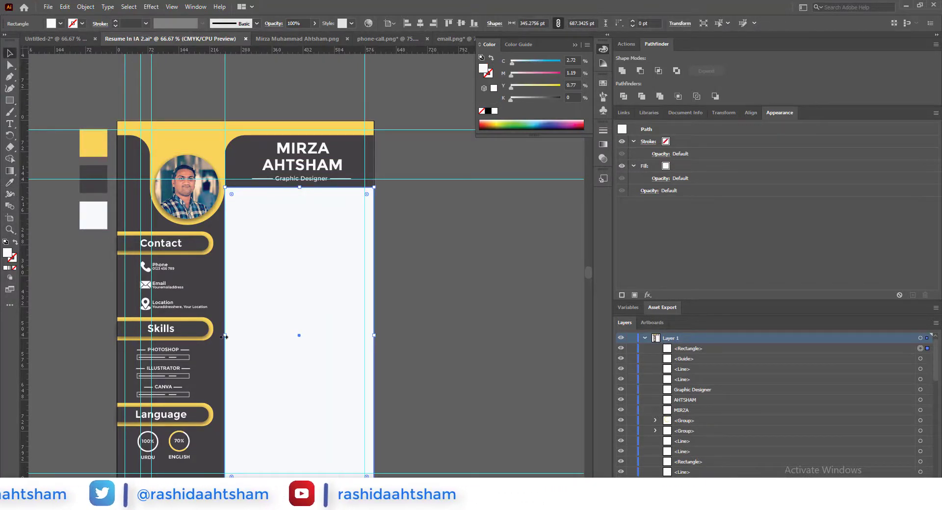
left_click_drag(224, 336, 220, 336)
left_click(385, 314)
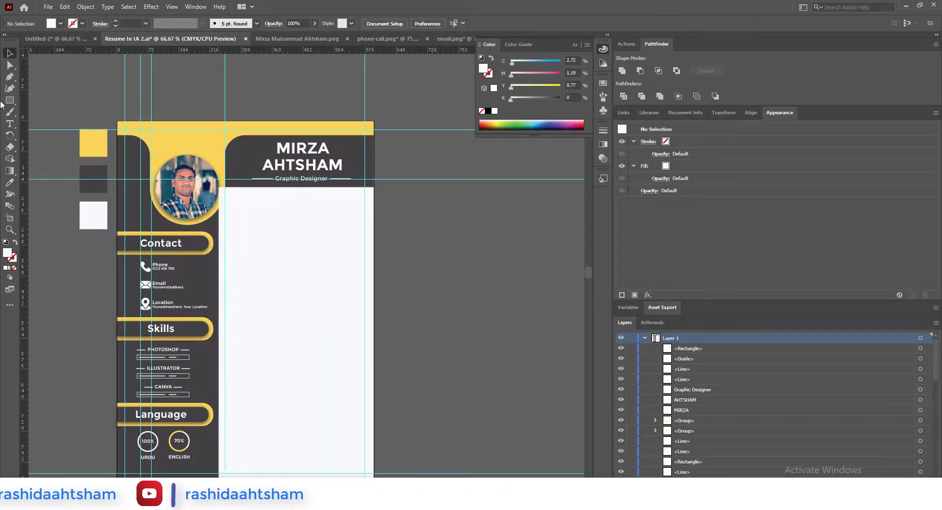
Step: Draw a bar about 284 × 55 pt beside the page with its right end fully rounded, and fill it with the dark grey swatch
left_click_drag(394, 240, 493, 257)
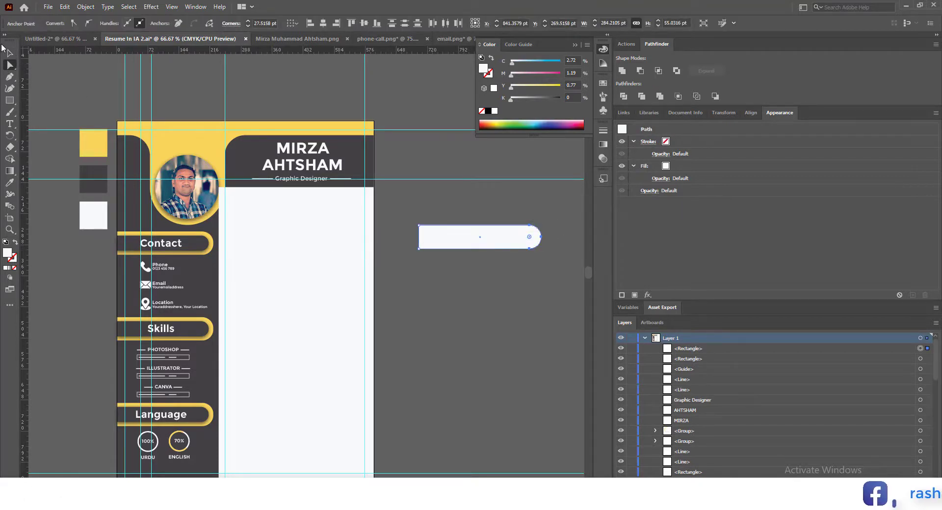
left_click(524, 290)
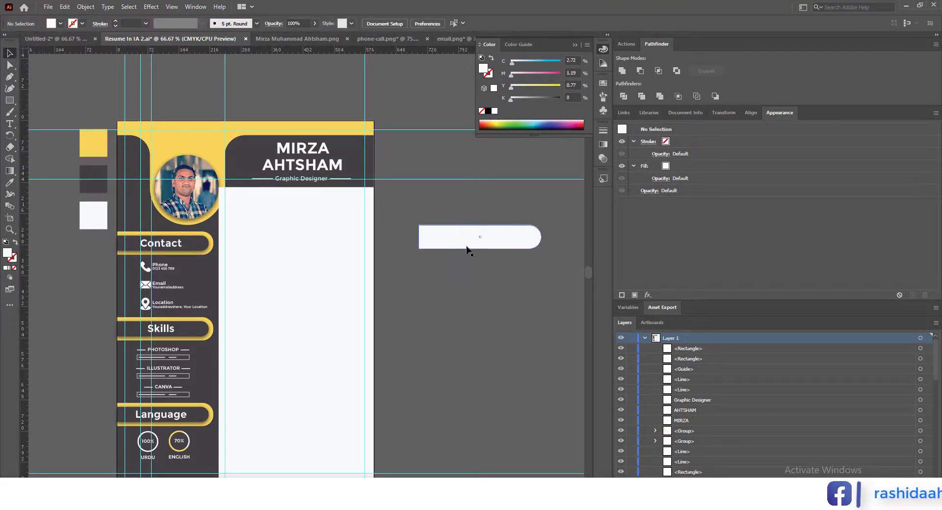
left_click(93, 179)
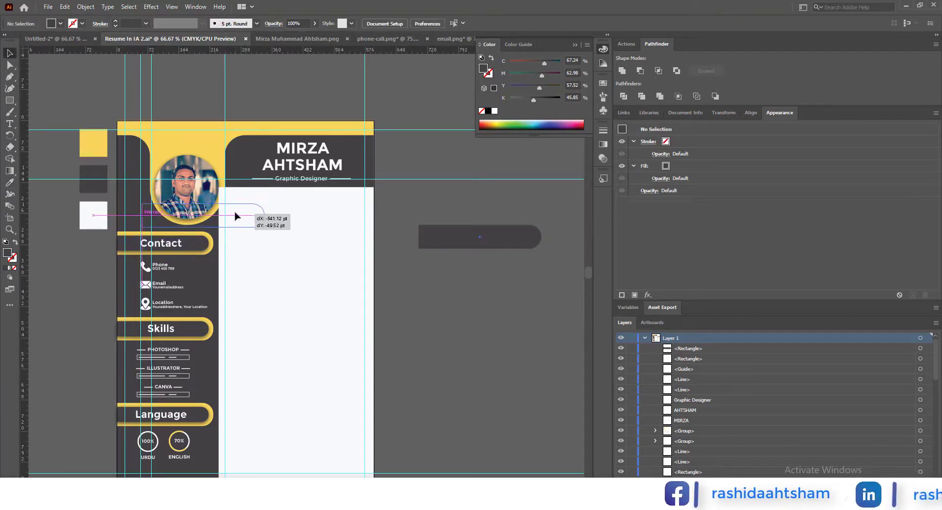
Step: Move the dark bar over the white panel's upper left edge and place two copies of it further down the edge
left_click_drag(233, 216, 234, 216)
left_click_drag(251, 215, 252, 385)
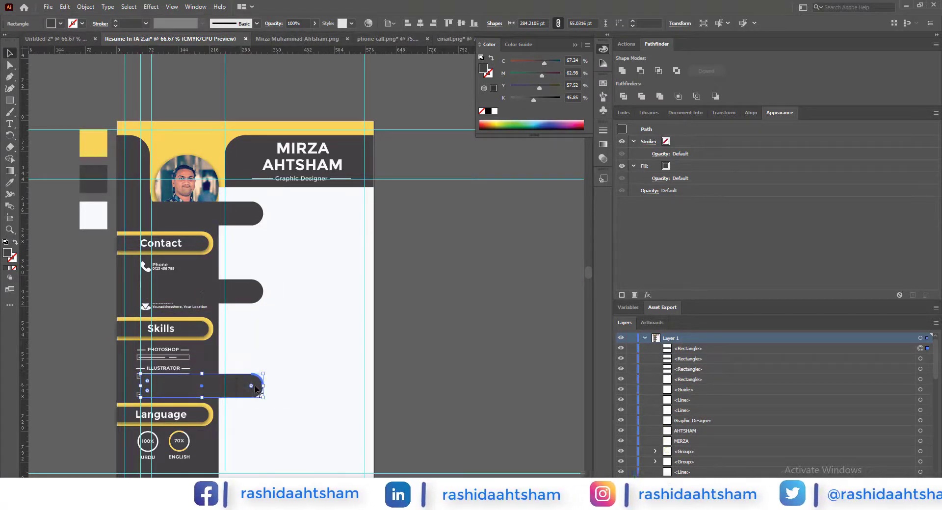
left_click_drag(248, 300, 247, 295)
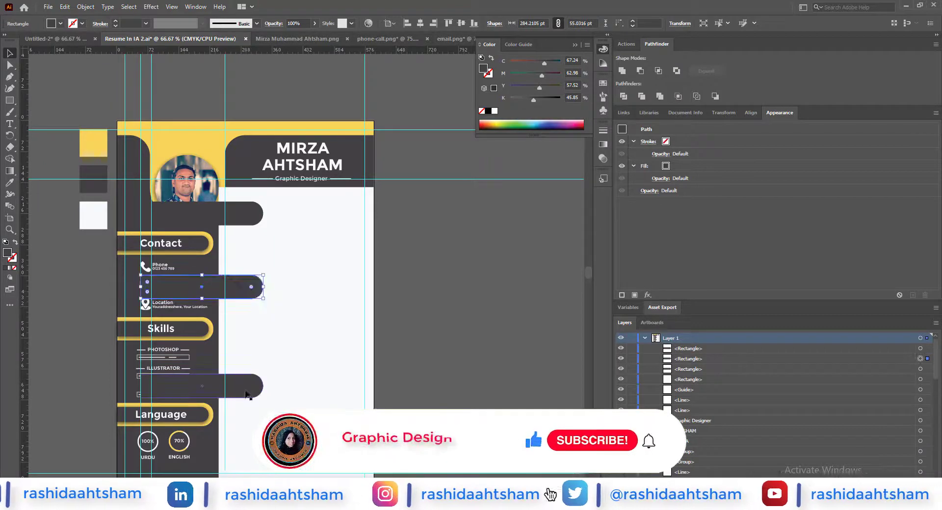
left_click_drag(247, 394, 246, 397)
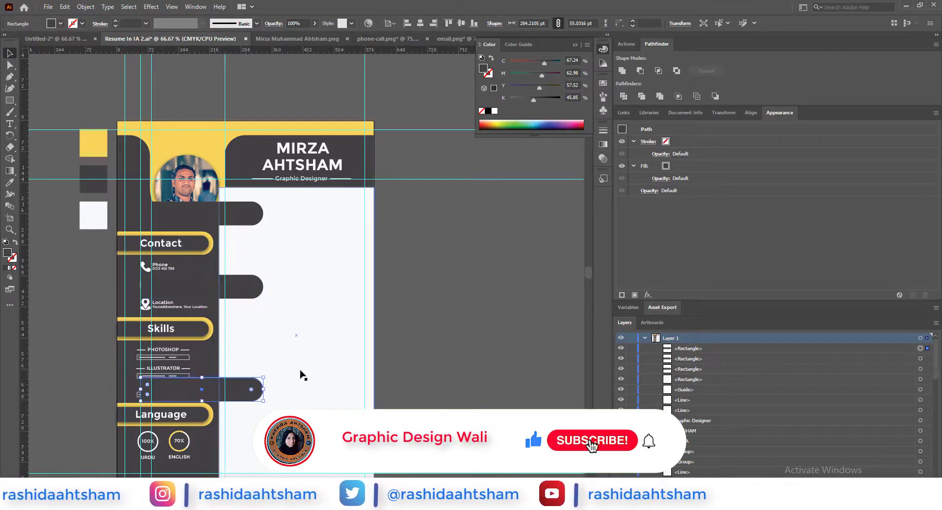
left_click(443, 370)
Step: Cut the three dark rounded bars out of the white panel's left edge with a Pathfinder operation
left_click(250, 217)
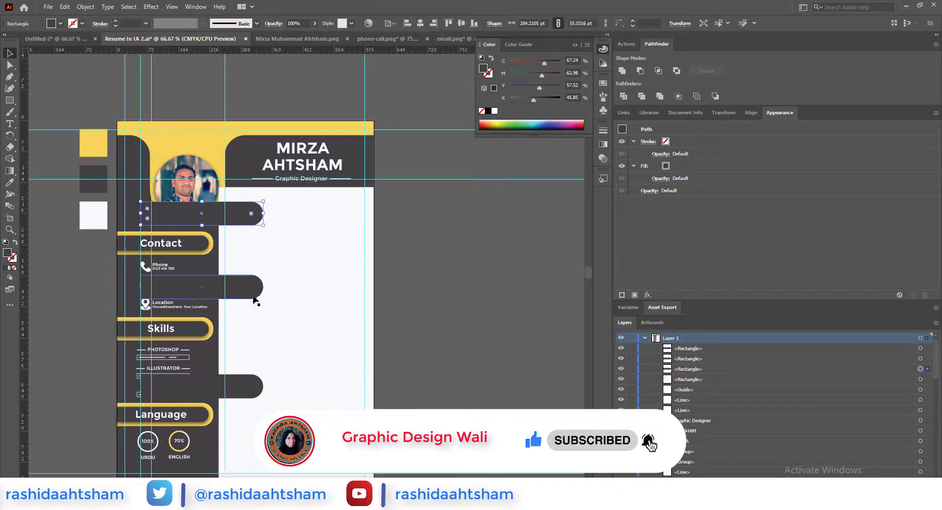
left_click(253, 295, "shift")
left_click(251, 389, "shift")
left_click(339, 359, "shift")
left_click(623, 96)
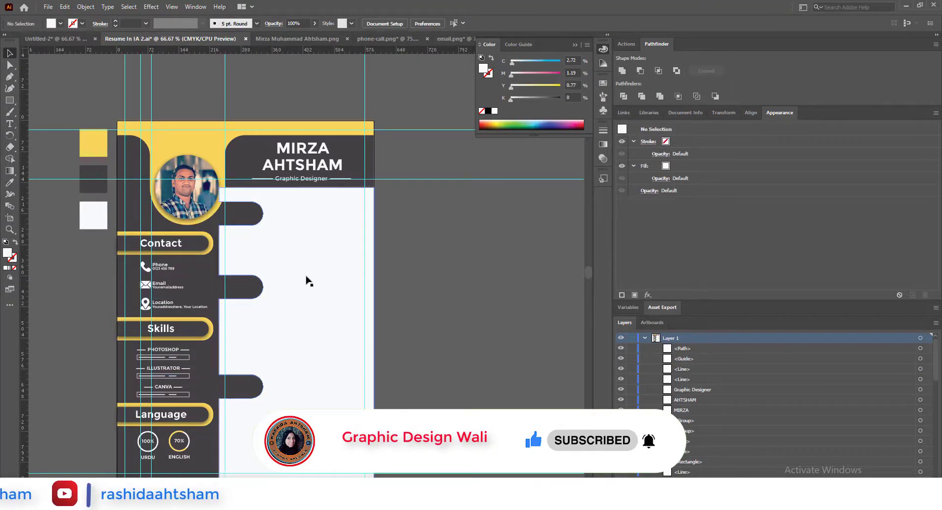
Step: Try to select the notch corner points along the white panel's left edge, and undo back to before the Pathfinder cut
left_click(11, 66)
scroll(239, 212, "up", 2)
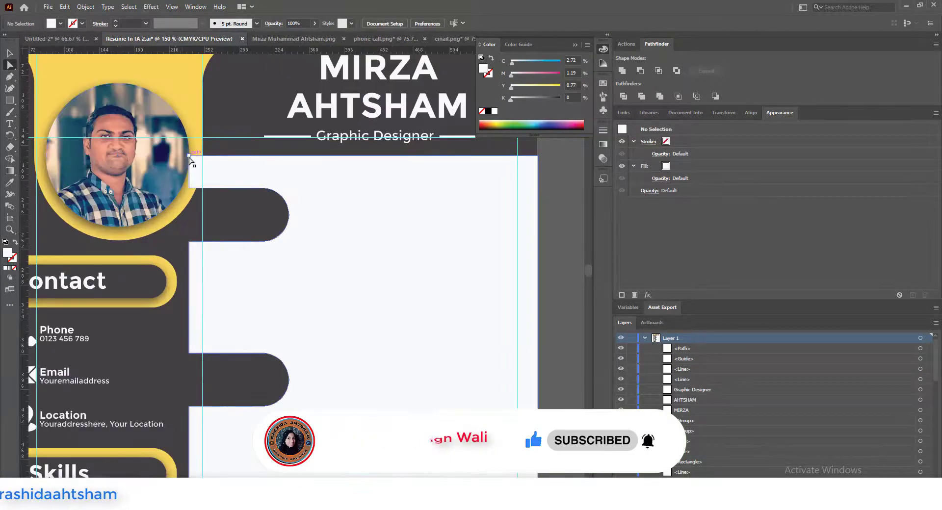
left_click(189, 157)
left_click(189, 188, "shift")
left_click_drag(336, 299, 335, 230)
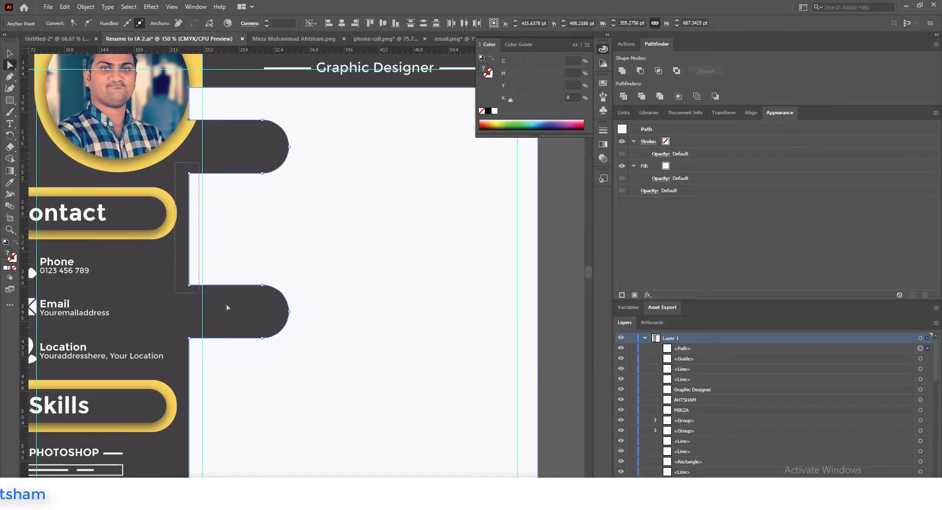
left_click_drag(226, 307, 235, 311)
mouse_move(291, 330)
left_mouse_down()
mouse_move(309, 216)
mouse_move(279, 278)
mouse_move(279, 334)
left_mouse_up()
key("ctrl+z")
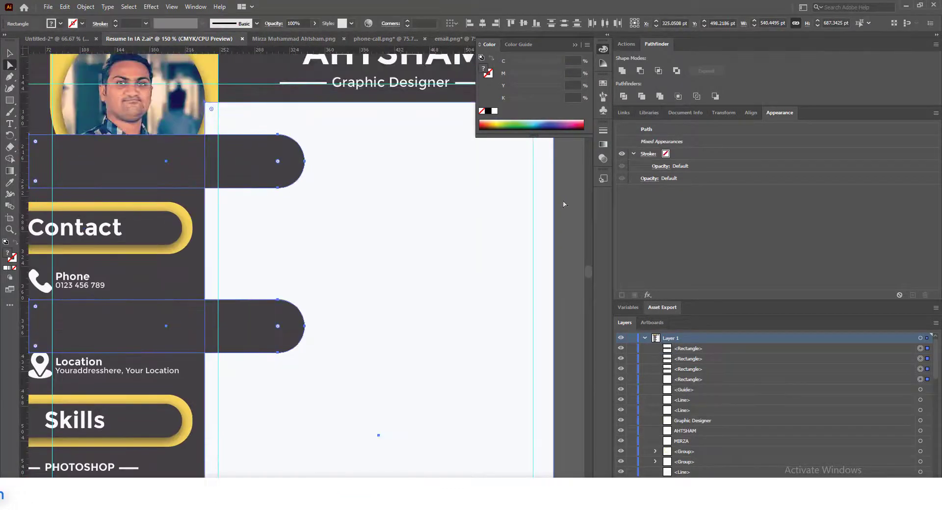
Step: Subtract the three dark rounded bars from the white panel again with the Pathfinder Minus Front operation
left_click(207, 136)
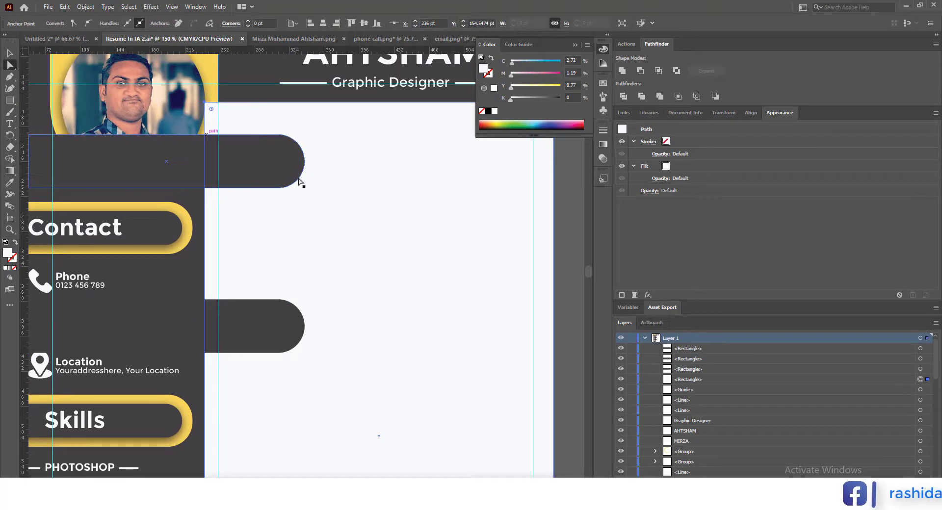
left_click(571, 220)
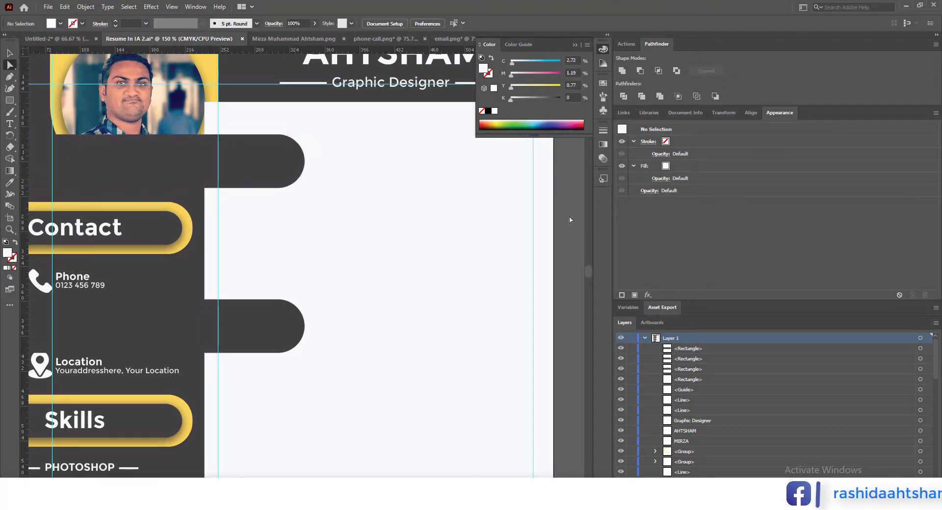
left_click(272, 169)
scroll(303, 239, "down", 3)
left_click_drag(354, 302, 348, 286)
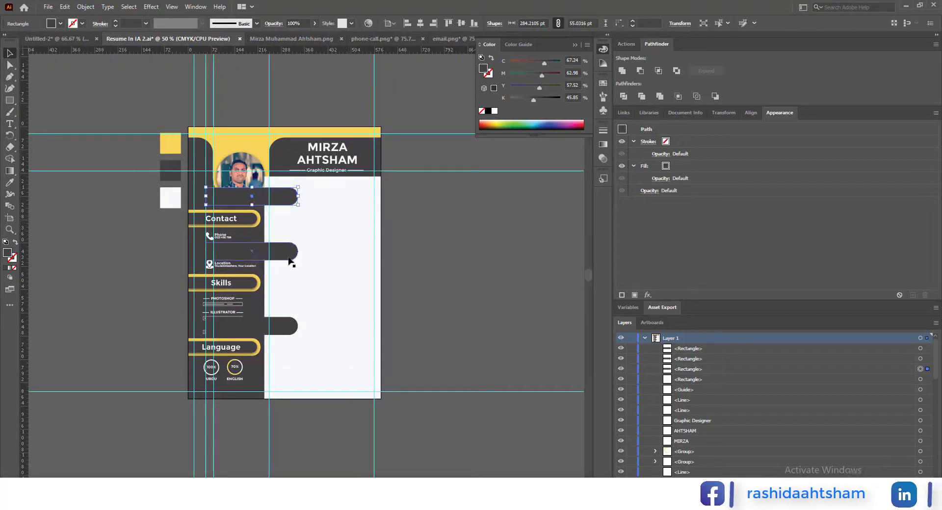
left_click(289, 256, "shift")
left_click(290, 327, "shift")
left_click(342, 305, "shift")
left_click(622, 72)
key("ctrl+z")
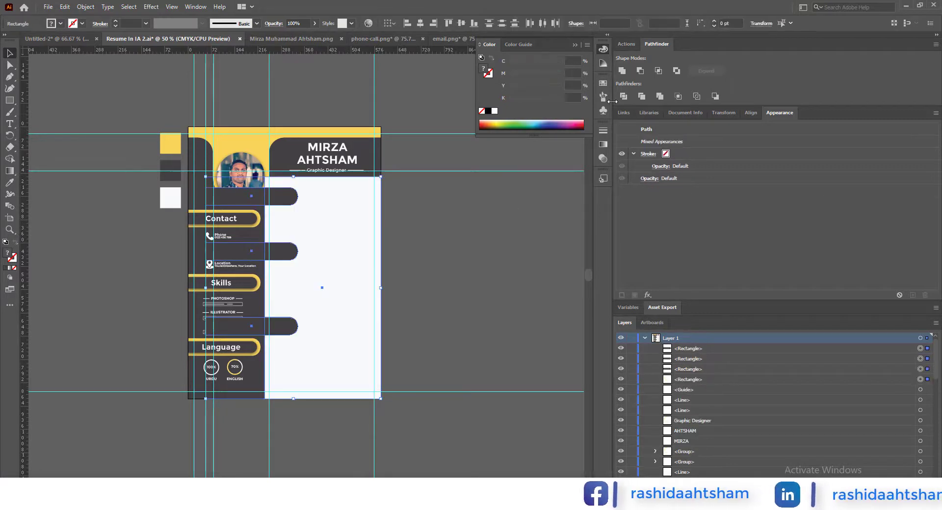
left_click(640, 71)
left_click(129, 89)
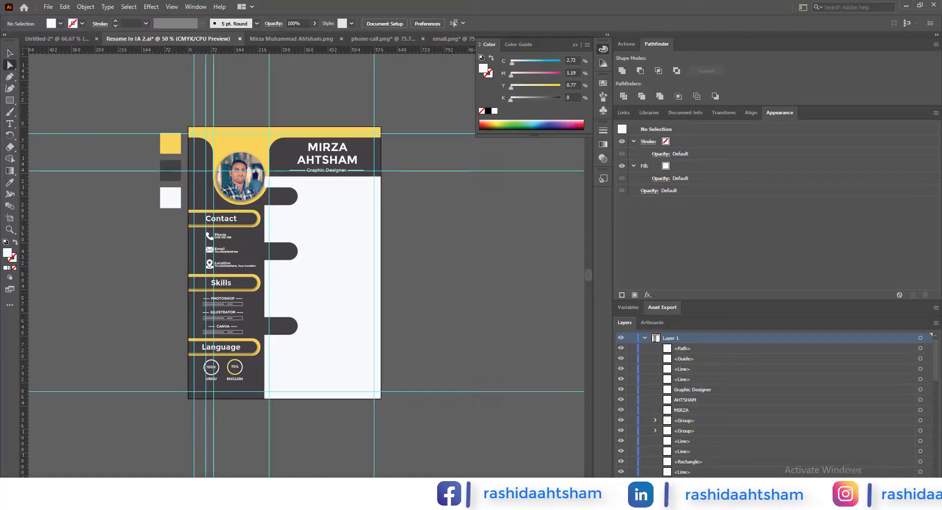
Step: Try to round the notch corners along the white panel's left edge using their anchor points
key("ctrl+plus")
key("ctrl+plus")
left_click_drag(255, 150, 263, 249)
scroll(294, 220, "down", 3)
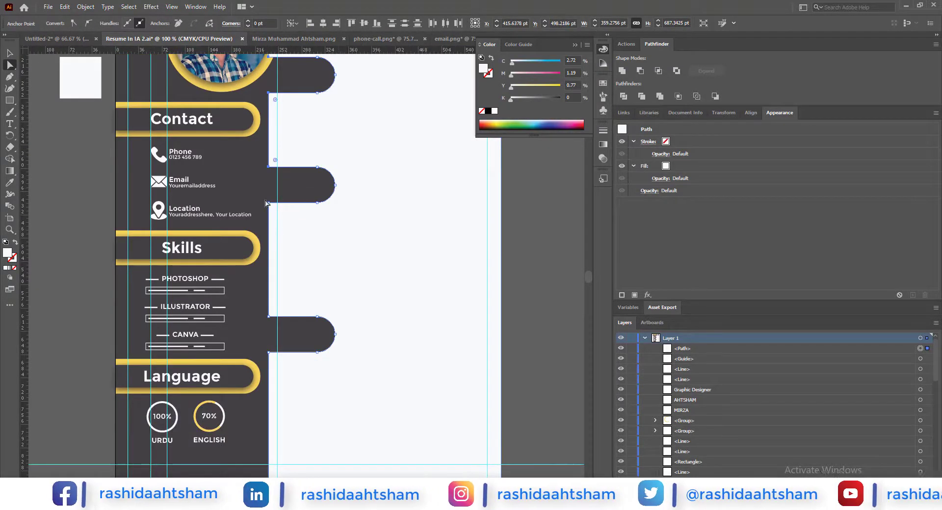
left_click_drag(271, 319, 271, 371)
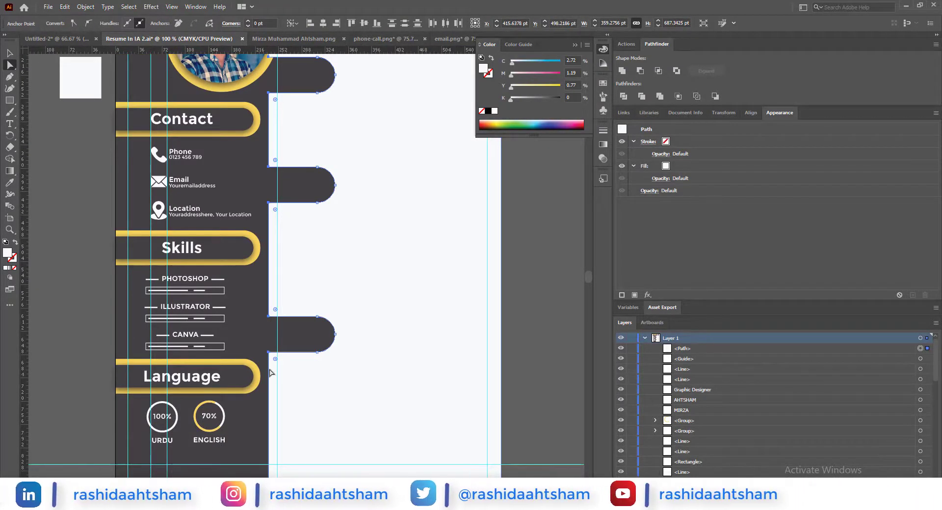
key("ctrl+minus")
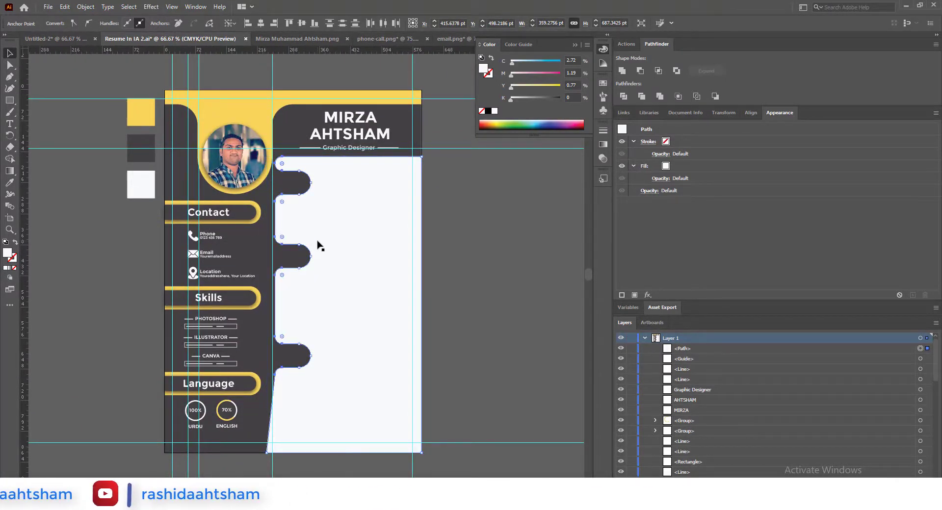
Step: Delete the notched white panel and draw a new white rectangle about 344 × 686 pt from the sidebar guide to the page's lower right corner
key("Delete")
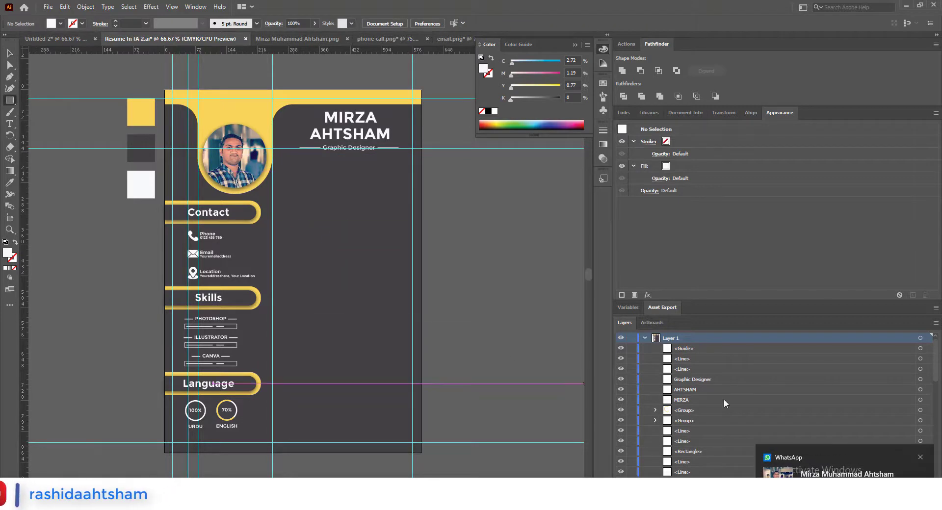
left_click(919, 458)
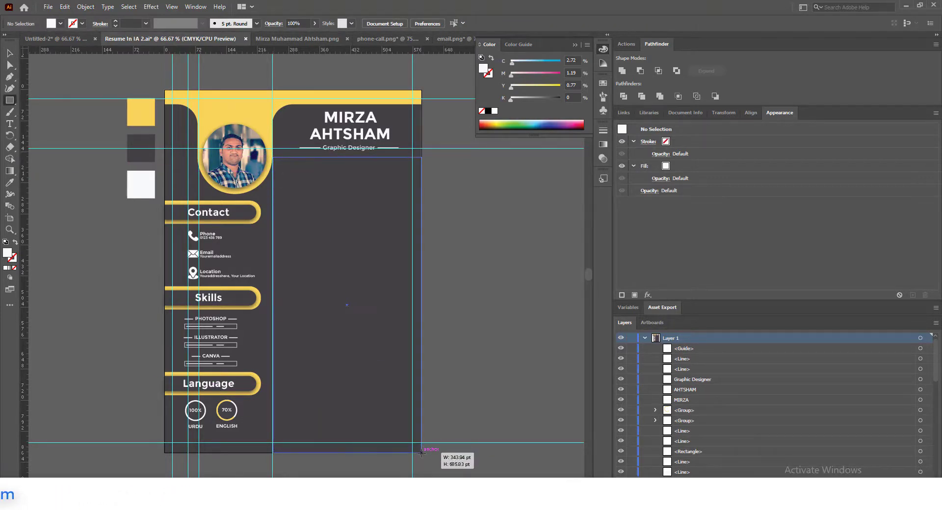
left_click_drag(421, 452, 421, 452)
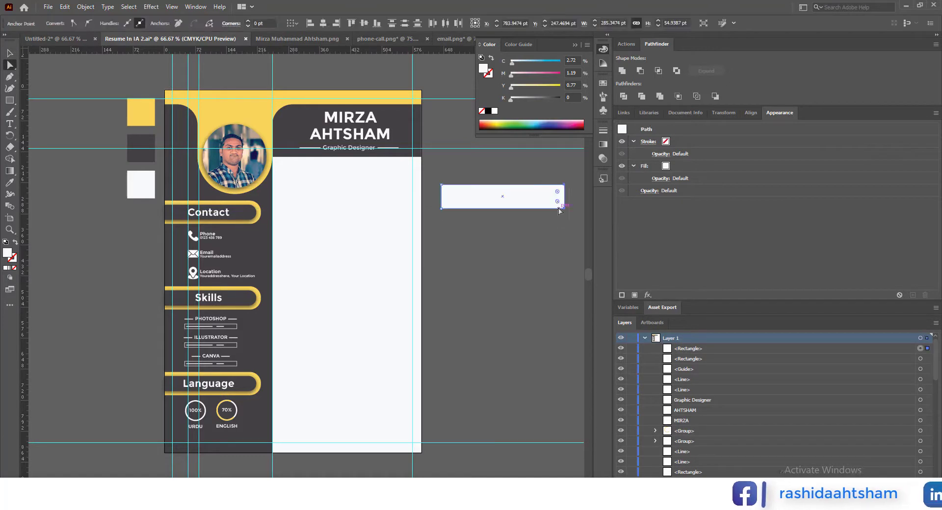
Step: Draw a white bar about 285 × 55 pt with a fully rounded right end, and place three of them across the white panel's left edge
left_click(514, 200)
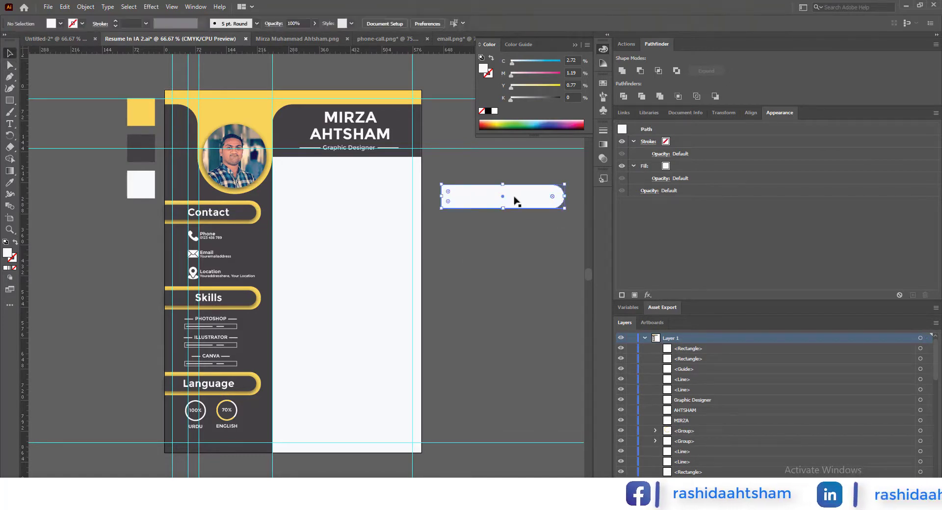
left_click_drag(269, 181, 292, 256)
left_click_drag(292, 255, 280, 349)
Step: Cut the three rounded bars out of the new white panel with the Pathfinder Minus Front operation
left_click(269, 253, "shift")
left_click(258, 184, "shift")
left_click(337, 189, "shift")
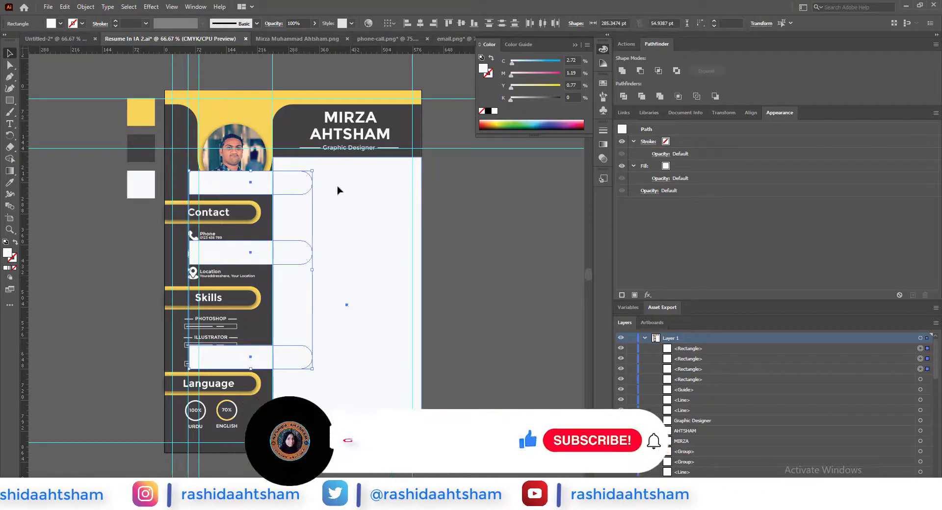
left_click(640, 71)
key("ctrl+shift+a")
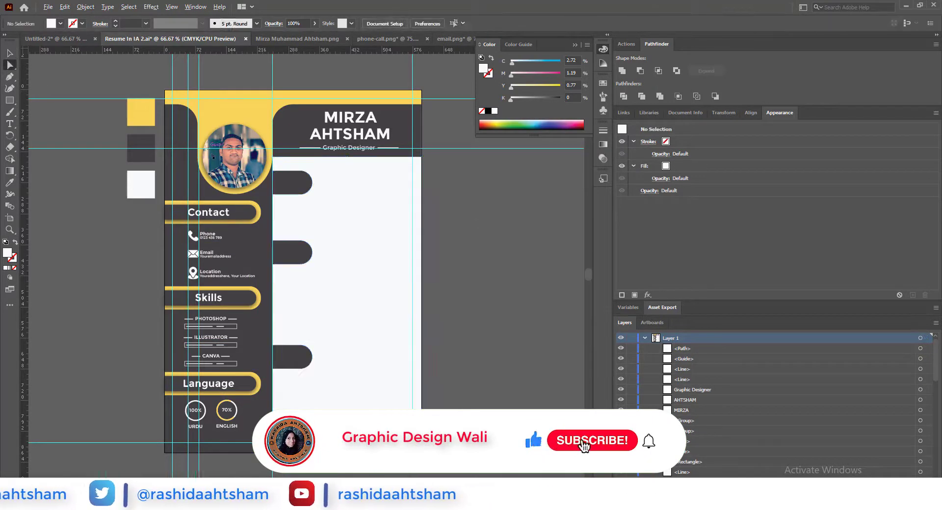
Step: Round the corners where the notches meet the white panel's left edge to a radius of about 16 pt
scroll(279, 172, "up", 3)
left_click(261, 127)
left_click(262, 168, "shift")
left_click_drag(348, 353, 340, 237)
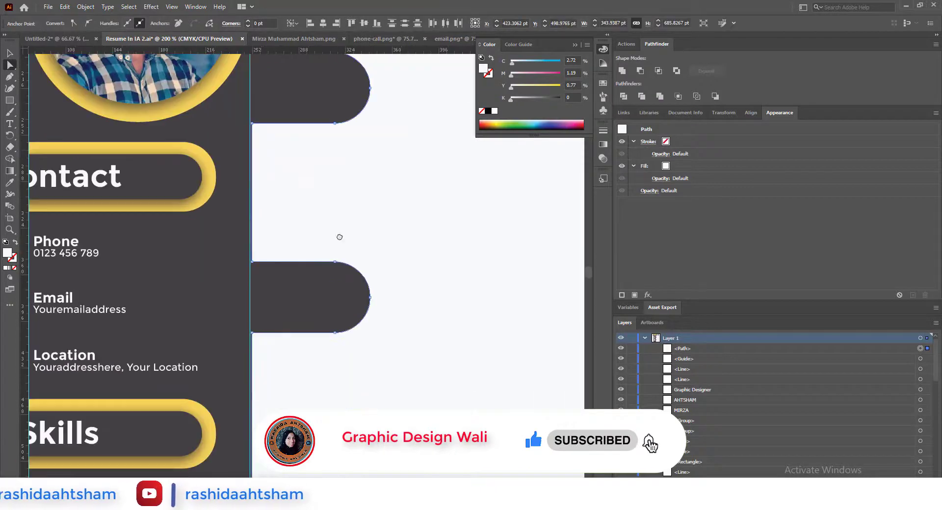
scroll(333, 329, "down", 3)
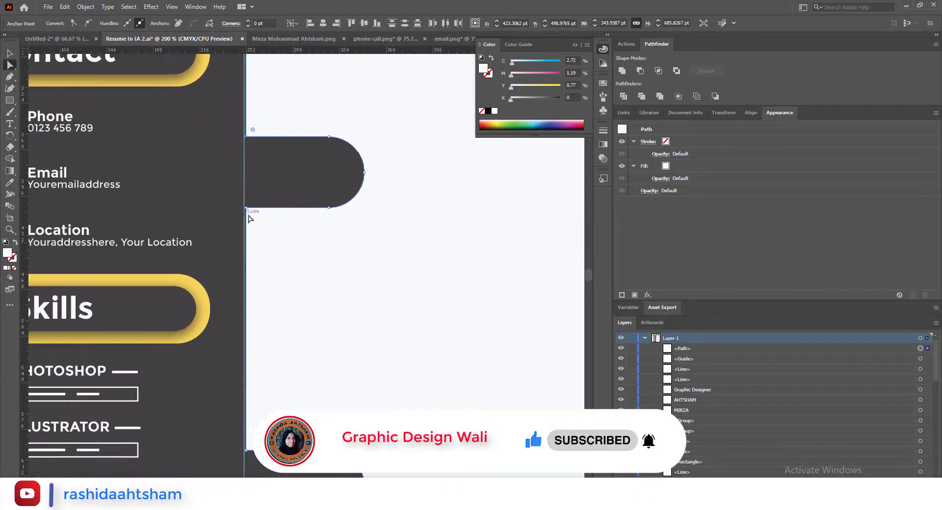
scroll(247, 454, "down", 5)
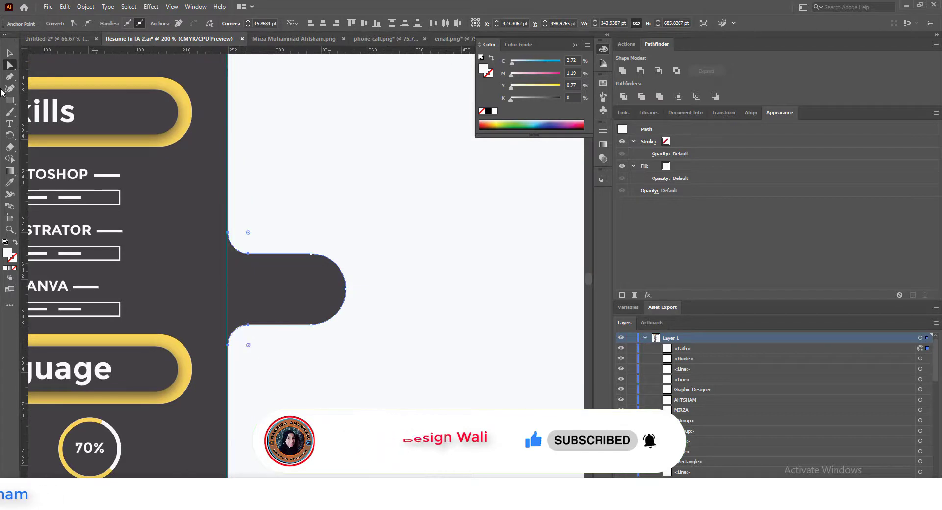
left_click(10, 53)
scroll(338, 365, "down", 3)
left_click_drag(387, 337, 378, 351)
left_click(495, 294)
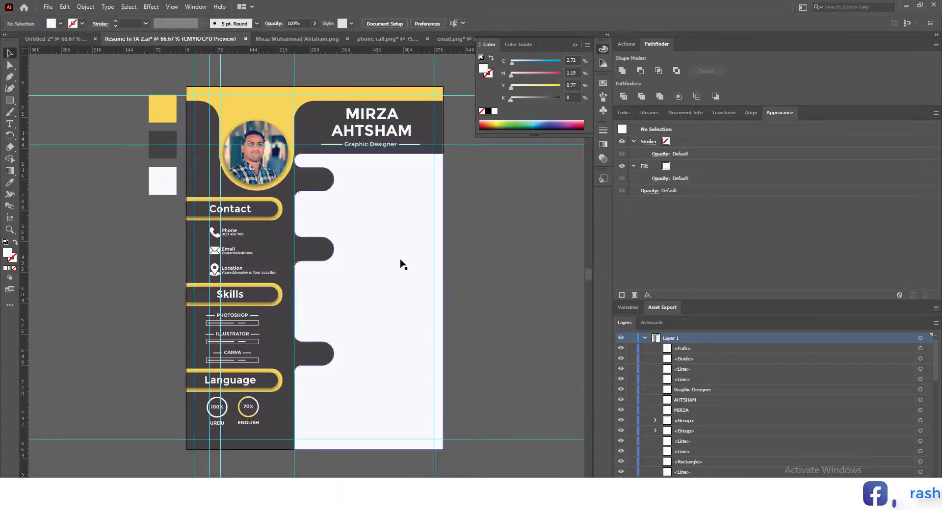
scroll(331, 257, "up", 1)
scroll(329, 258, "down", 1)
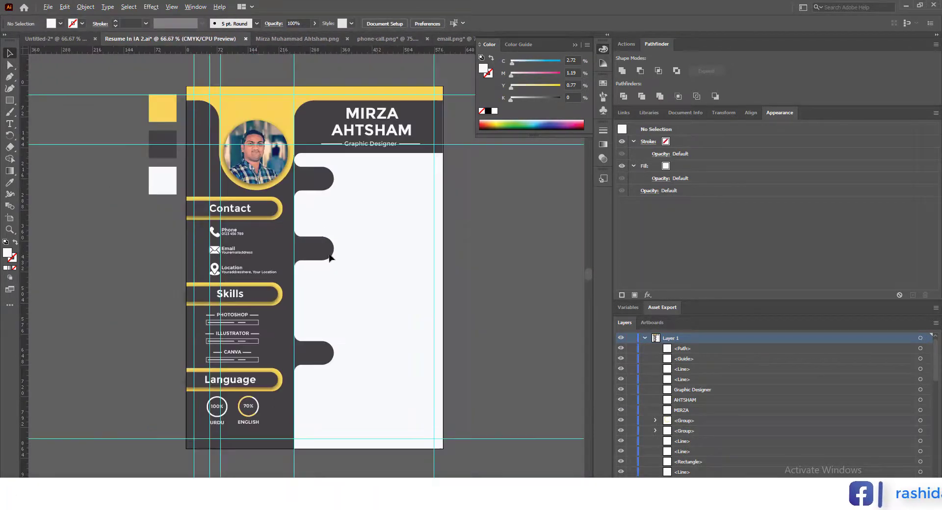
Step: Close the portrait, phone-call, email and location image documents without saving, and collapse the Color panel
left_click(371, 40)
left_click(524, 271)
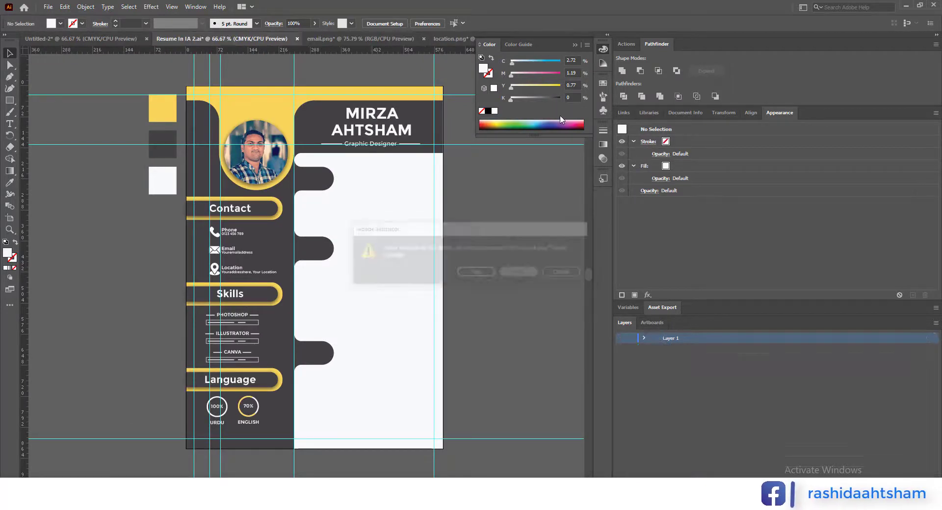
left_click(575, 45)
left_click(423, 39)
left_click(521, 273)
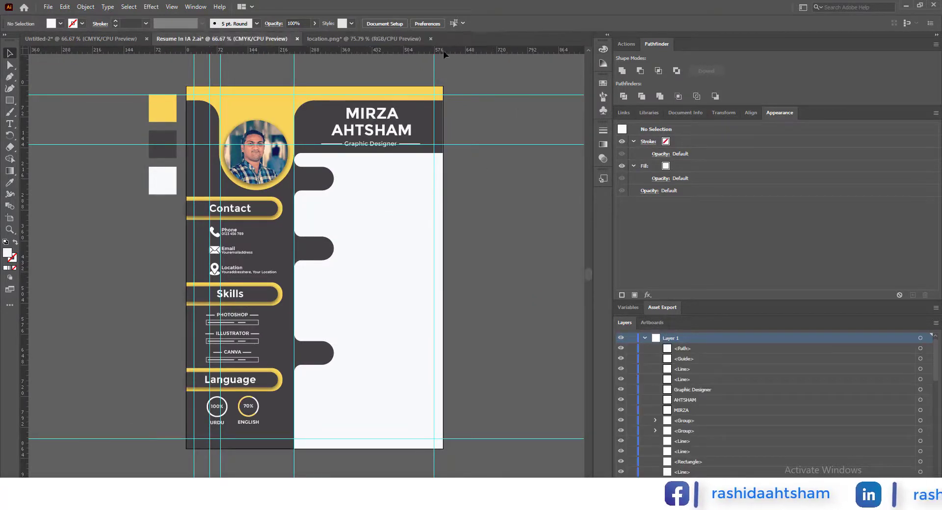
key("ctrl+w")
left_click(520, 272)
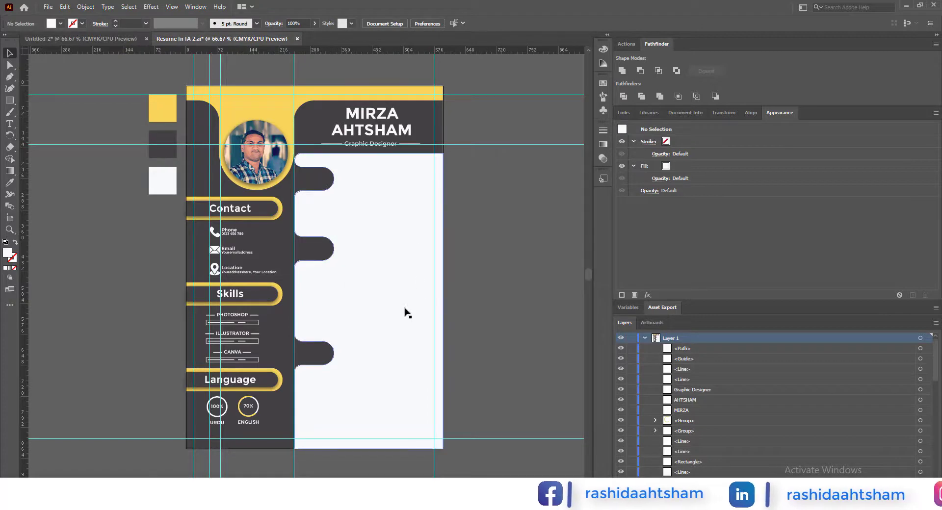
Step: Switch to the Icons folder in File Explorer and open the account image in Illustrator
mouse_move(314, 509)
left_click(264, 466)
left_click(277, 224)
left_click(140, 84)
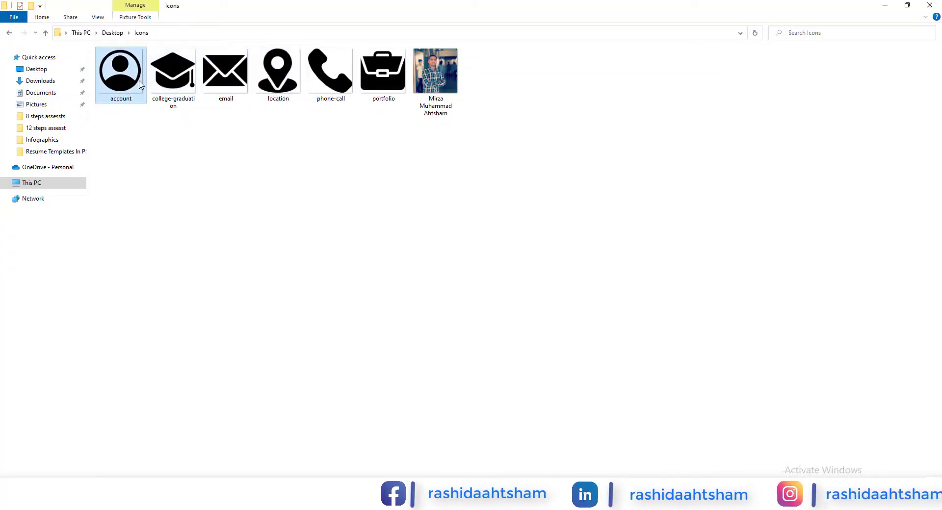
right_click(140, 85)
mouse_move(230, 225)
left_click(319, 223)
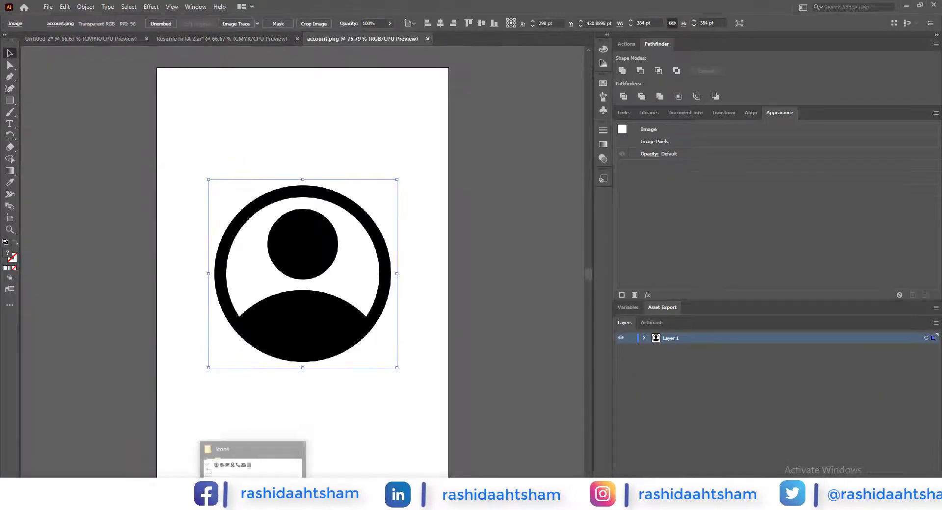
Step: Open the college-graduation and portfolio images from the Icons folder in Illustrator as well
left_click(253, 462)
right_click(180, 76)
mouse_move(297, 218)
left_click(426, 222)
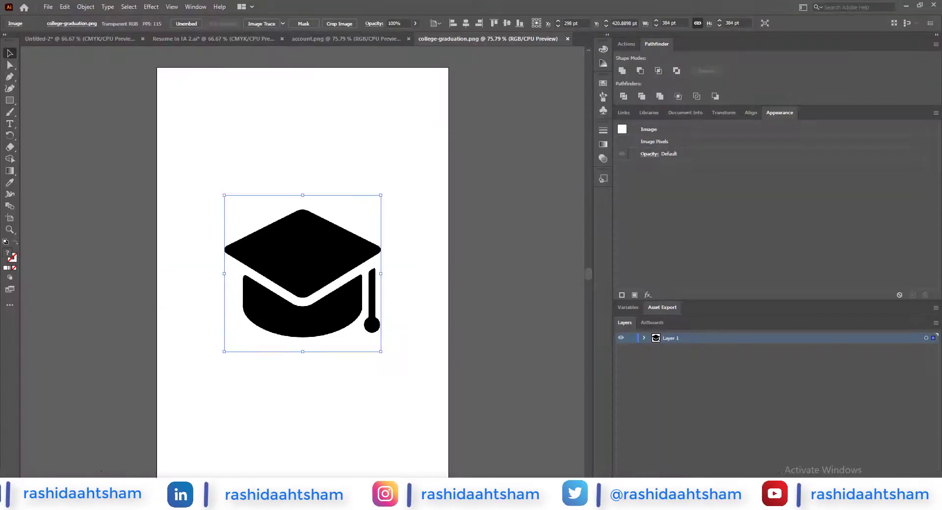
left_click(252, 459)
right_click(375, 87)
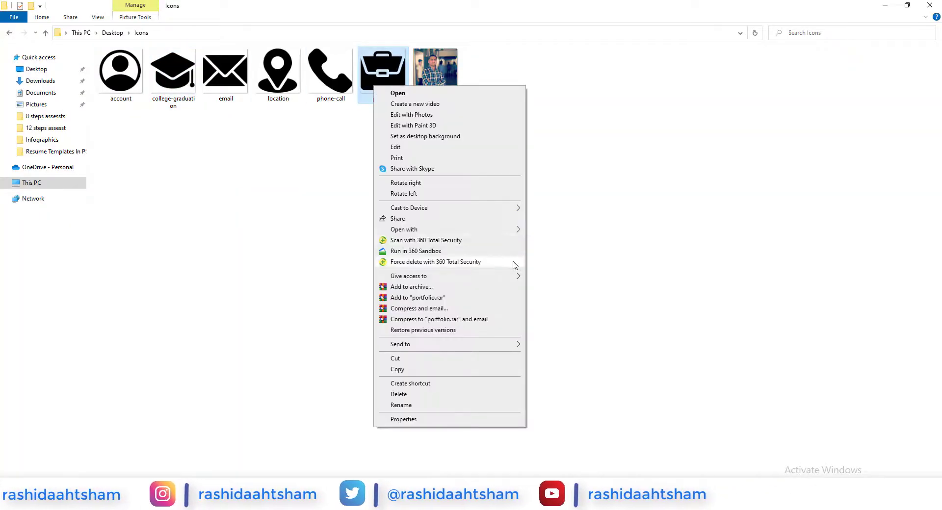
left_click(534, 229)
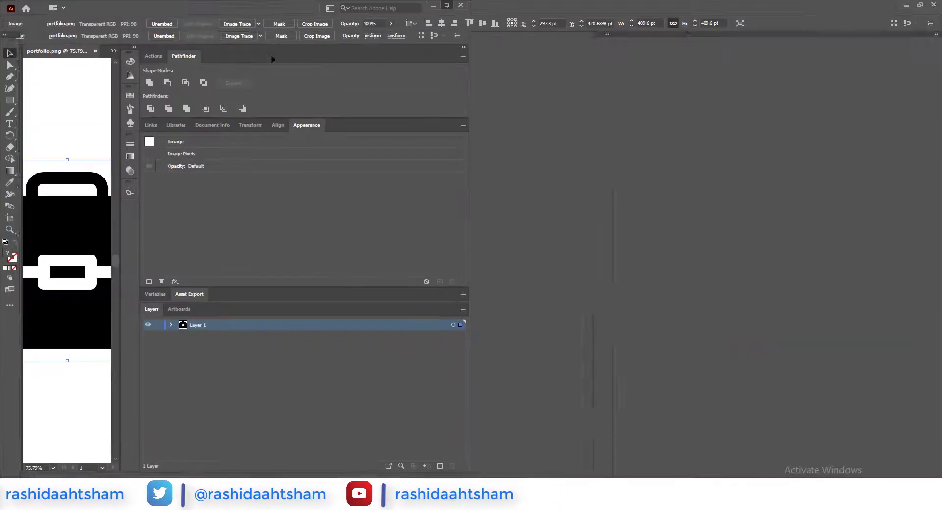
Step: Trace and expand the account icon into vector shapes, and remove its white areas
left_click(257, 40)
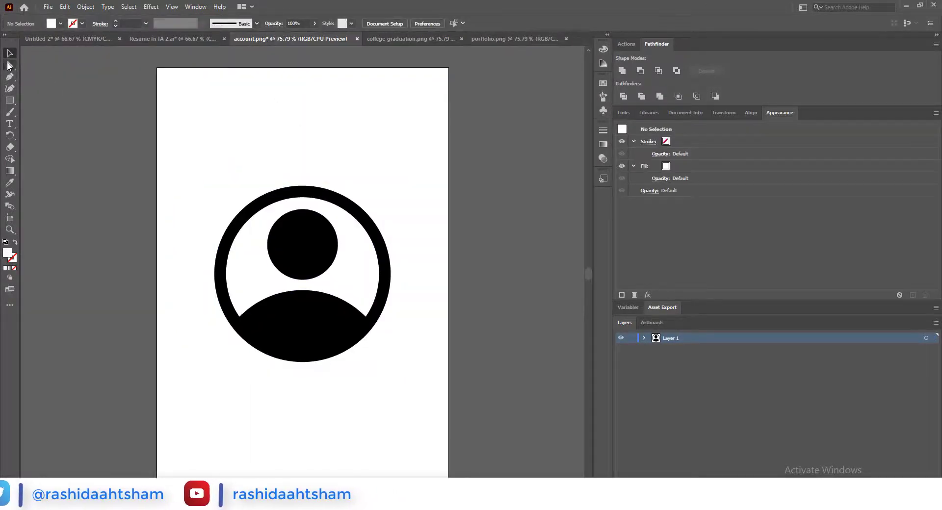
left_click(251, 277)
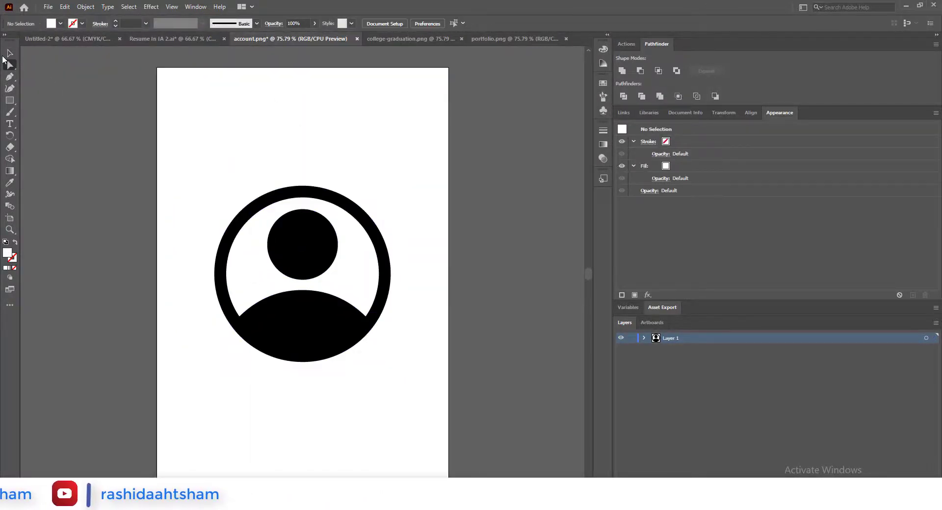
Step: Bring the account icon into the resume document and place it, scaled down and filled white, in the white panel's top notch
left_click_drag(154, 38, 427, 259)
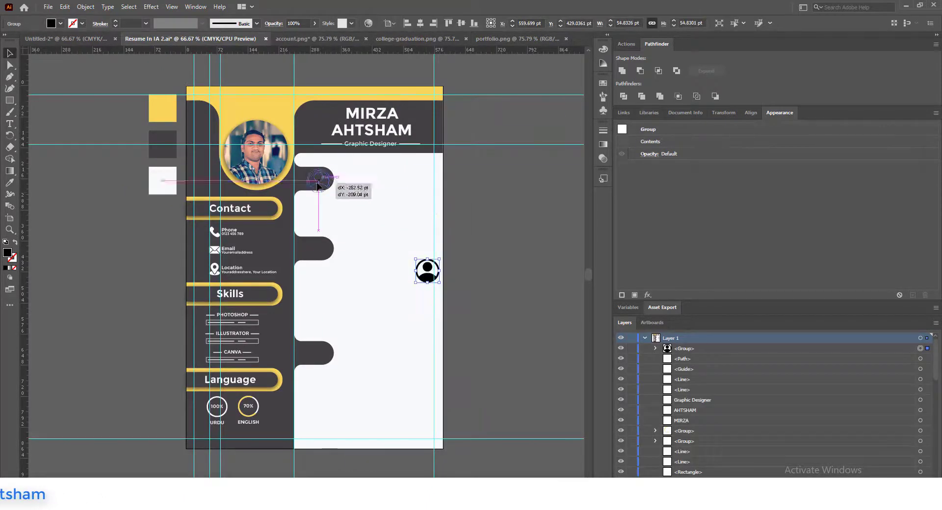
scroll(331, 185, "up", 2)
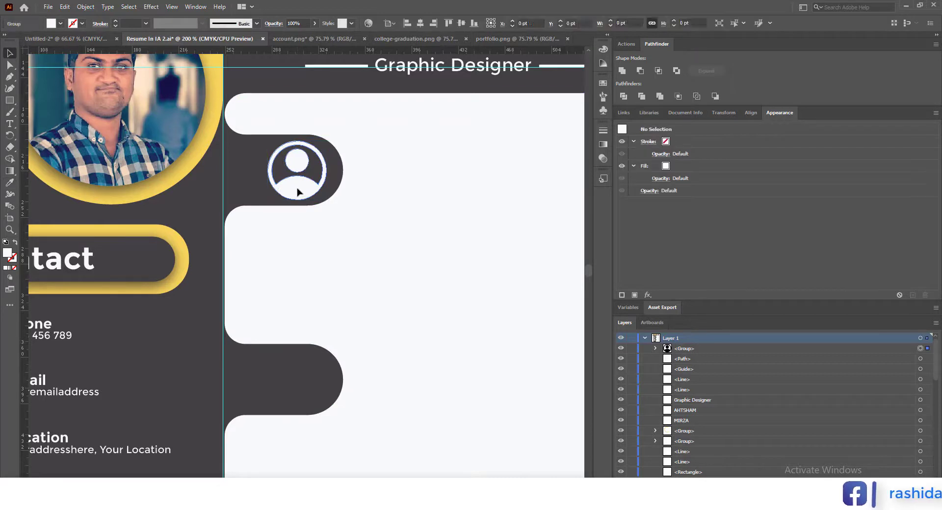
scroll(391, 255, "down", 1)
Step: Trace and expand the college-graduation icon into vector shapes, and delete its white areas
left_click(415, 38)
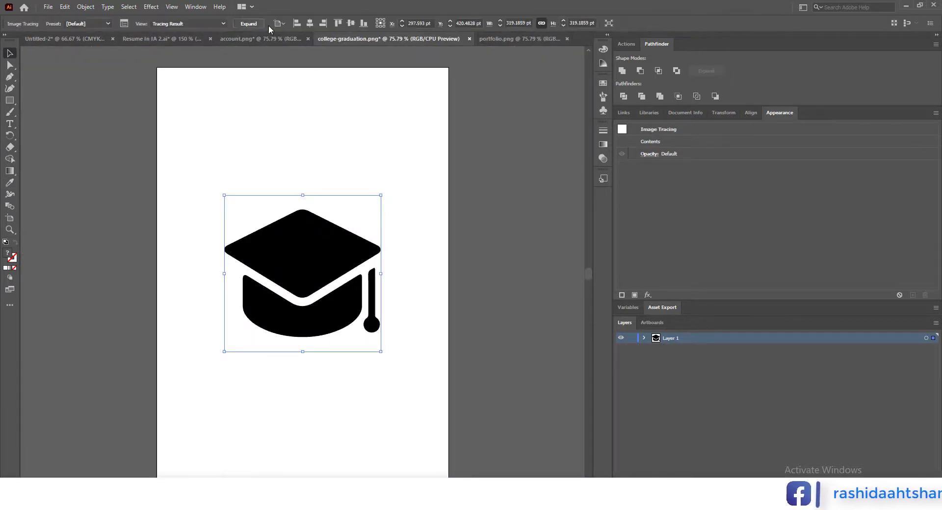
key("a")
left_click(261, 188)
key("Delete")
key("Delete")
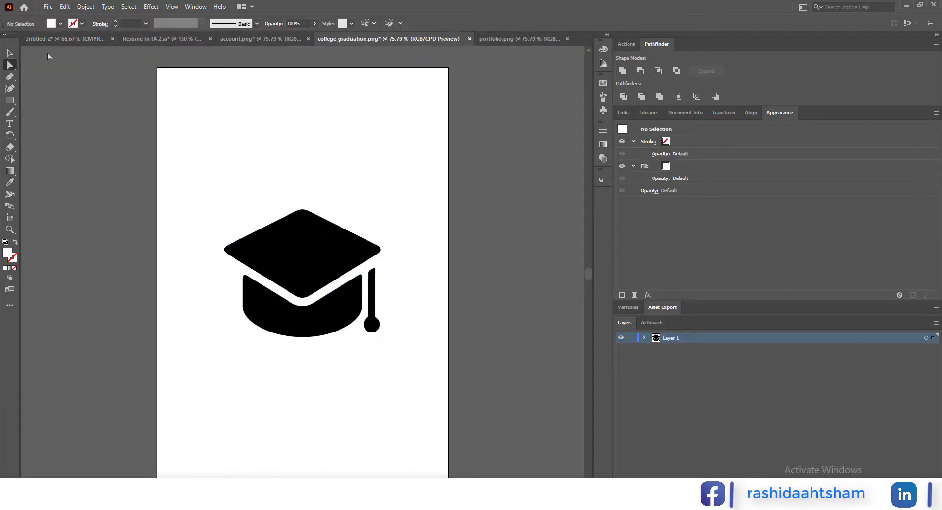
Step: Bring the graduation cap into the resume document and place it in the middle notch, about 52 pt wide and filled white
left_click(14, 53)
left_click_drag(311, 232, 322, 344)
key("i")
left_click(515, 340)
left_click(9, 52)
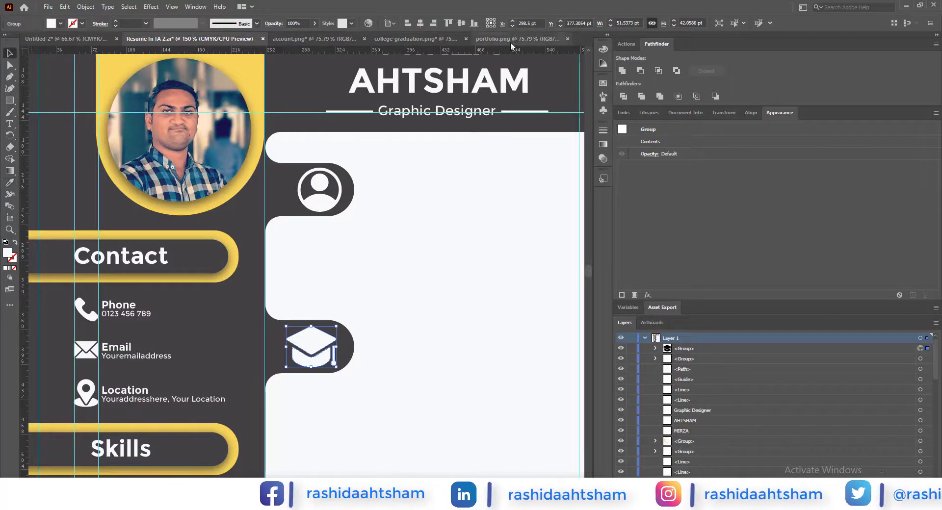
Step: Trace and expand the portfolio briefcase icon into vector shapes, and delete its white areas
left_click(500, 38)
left_click(245, 25)
left_click(275, 23)
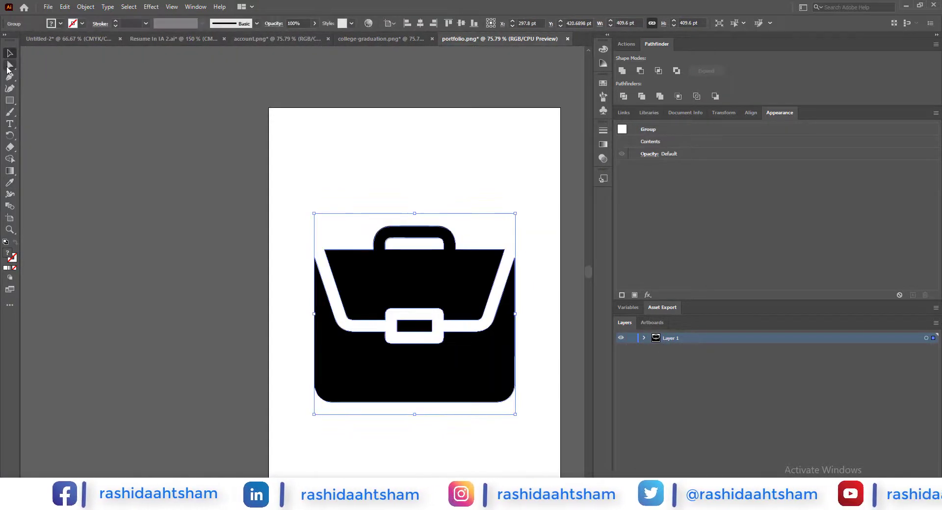
left_click(10, 65)
left_click(196, 147)
left_click(357, 223)
key("Delete")
left_click(428, 248)
key("Delete")
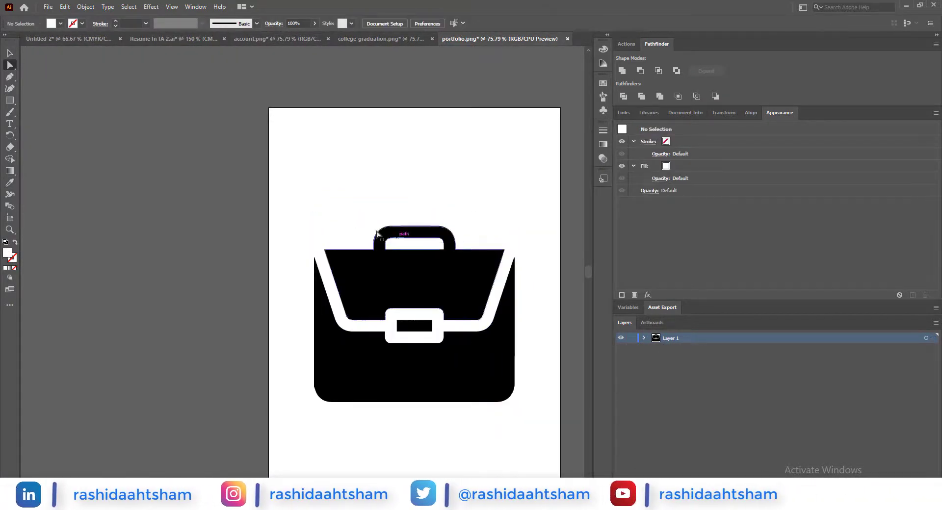
Step: Bring the briefcase icon into the resume document and place it in the lowest notch, about 49 pt wide and filled white
left_click(9, 53)
left_click_drag(403, 283, 422, 305)
left_click_drag(333, 141, 347, 292)
left_click_drag(413, 429, 413, 268)
left_click_drag(332, 147, 313, 258)
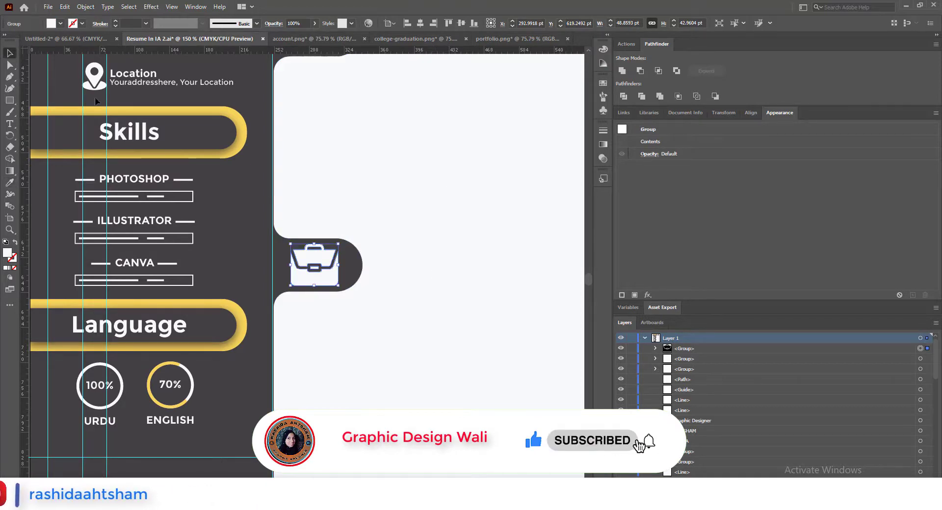
Step: Shrink the notch icons to about 46 pt wide for the graduation cap, 39 pt for the account and 42 pt for the briefcase
scroll(344, 275, "down", 4)
scroll(363, 247, "up", 3)
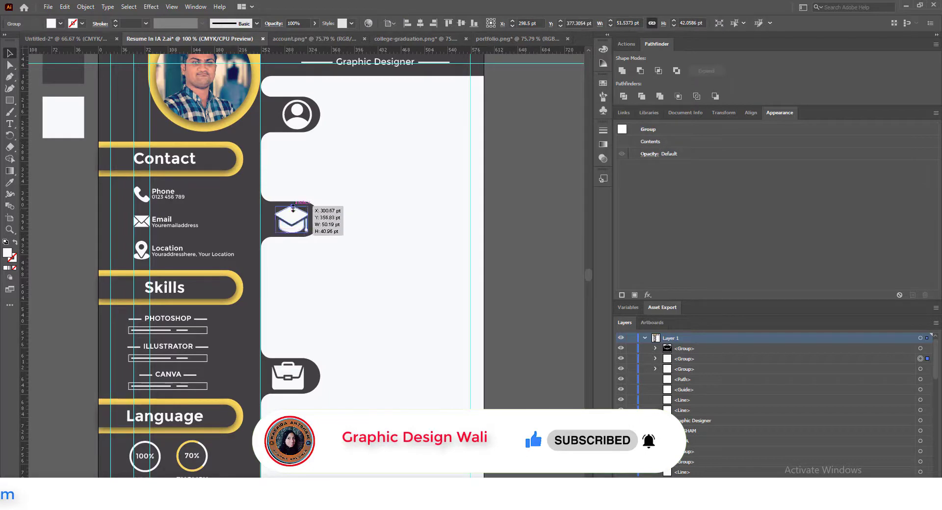
scroll(306, 216, "up", 2)
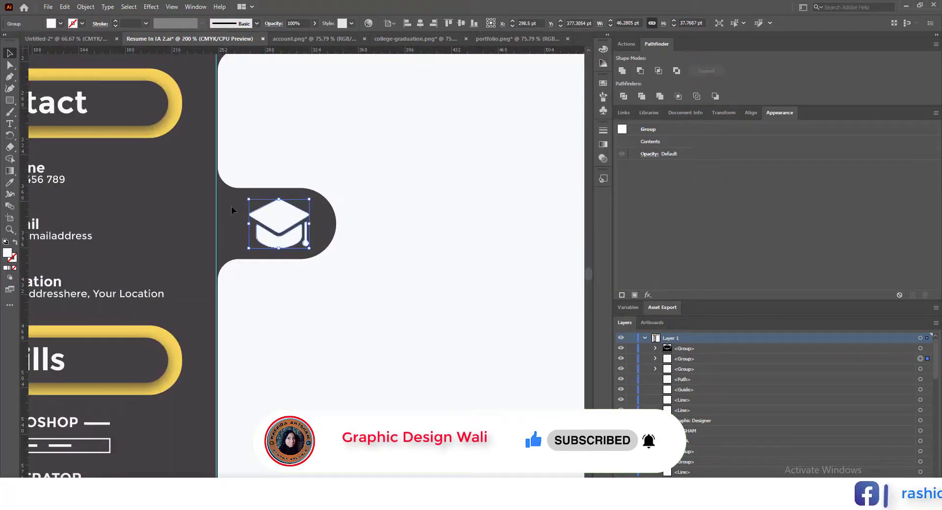
scroll(232, 210, "up", 5)
left_click(282, 186)
left_click_drag(285, 188, 284, 189)
left_click(260, 282)
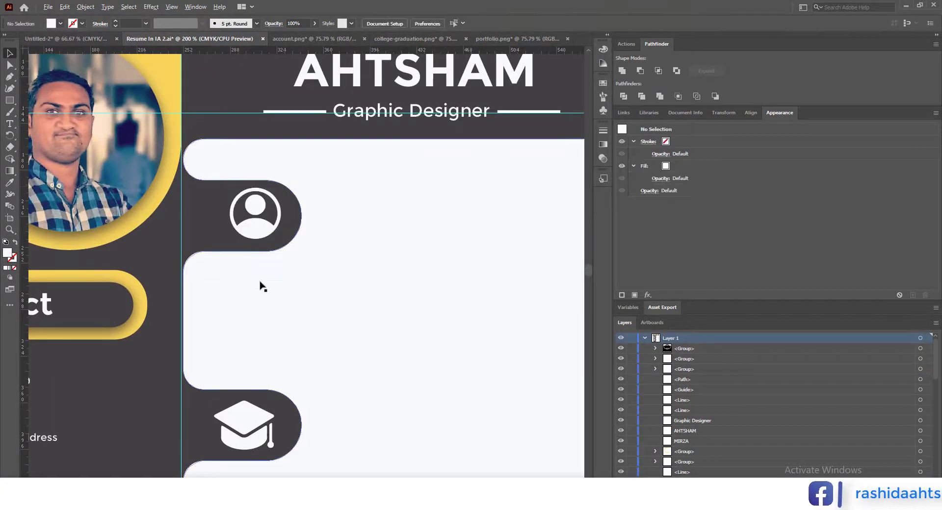
scroll(260, 282, "down", 1)
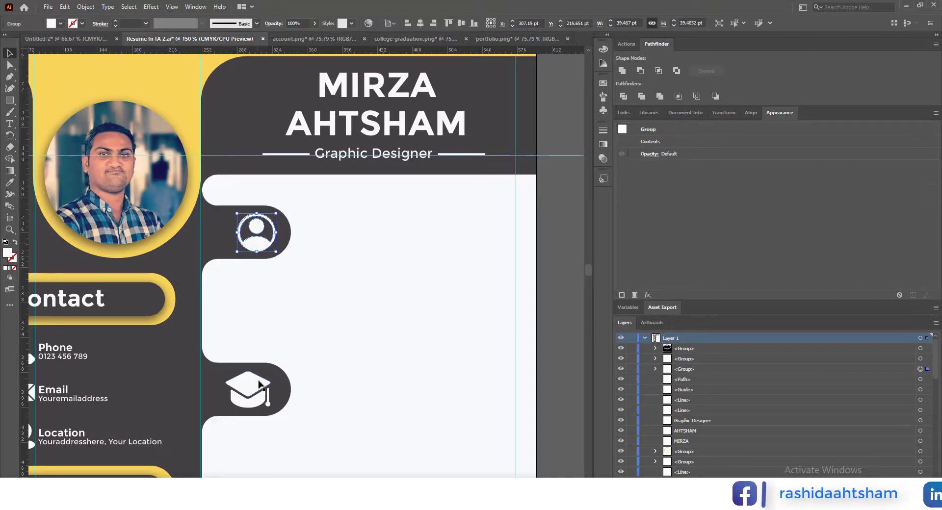
scroll(259, 383, "down", 5)
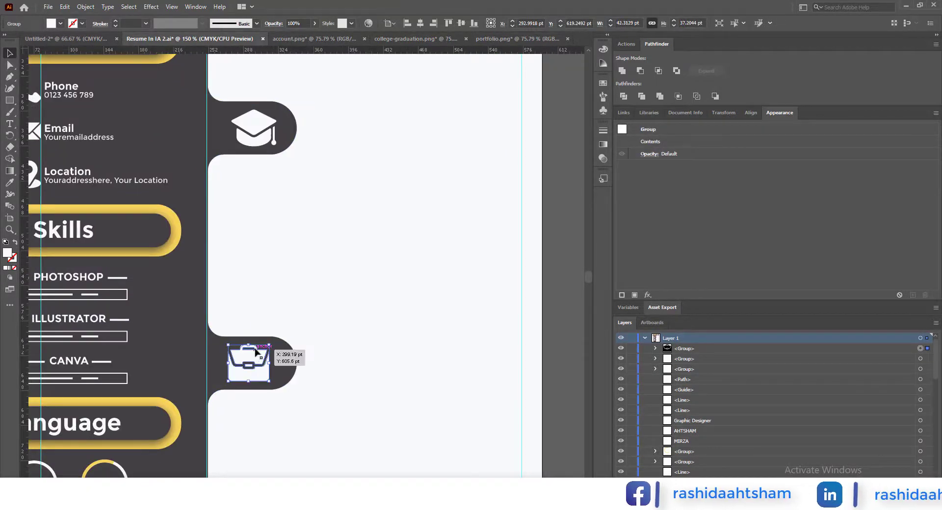
scroll(298, 373, "down", 1)
Step: Align the account, graduation cap and briefcase icons to a common horizontal center
left_click(276, 105, "shift")
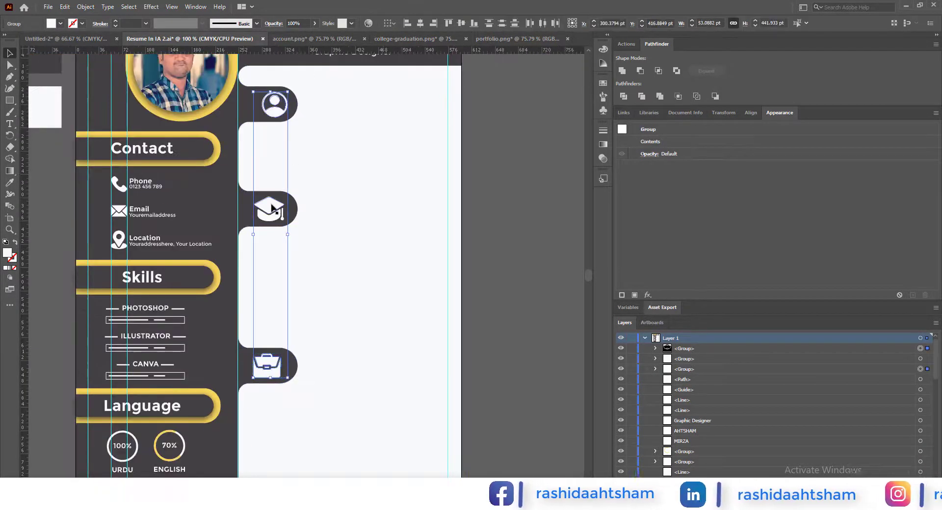
left_click(273, 206, "shift")
left_click(420, 23)
left_click(484, 317)
scroll(420, 321, "down", 1)
left_click_drag(423, 320, 389, 368)
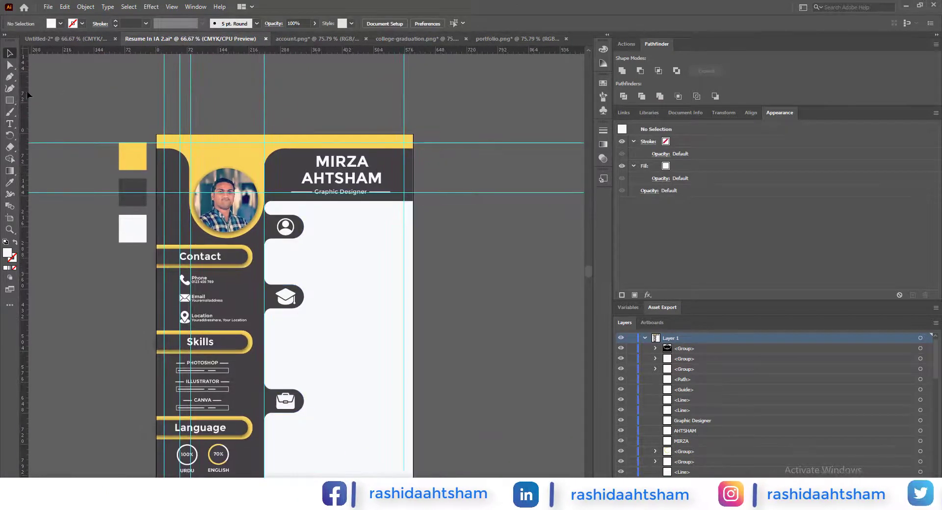
Step: Draw a horizontal line about 252 pt long from the account icon's notch to the page's right edge
left_click_drag(10, 101, 51, 146)
left_click_drag(285, 224, 414, 225)
left_click(9, 54)
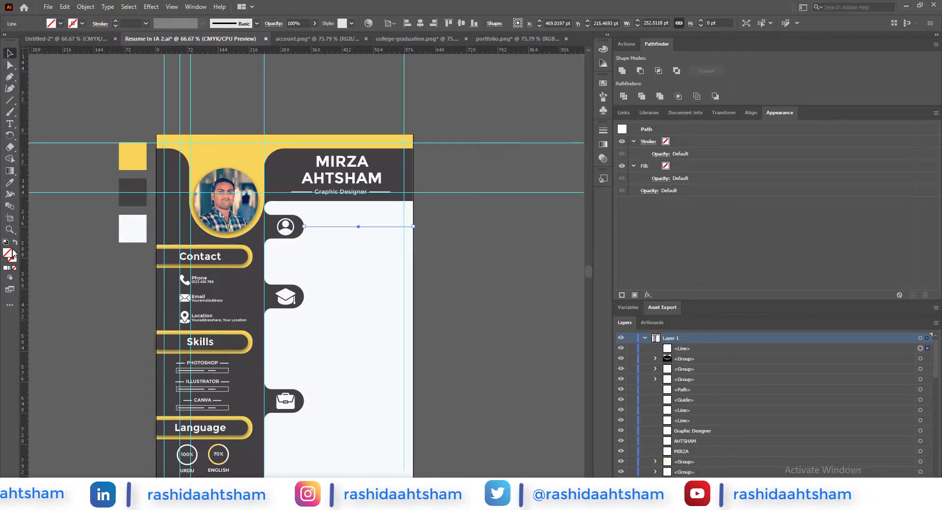
Step: Give the line a dark grey stroke sampled from the color swatch, and adjust its stroke weight
left_click(13, 259)
left_click(10, 183)
left_click(129, 189, "shift")
left_click(9, 54)
left_click(145, 23)
left_click(169, 80)
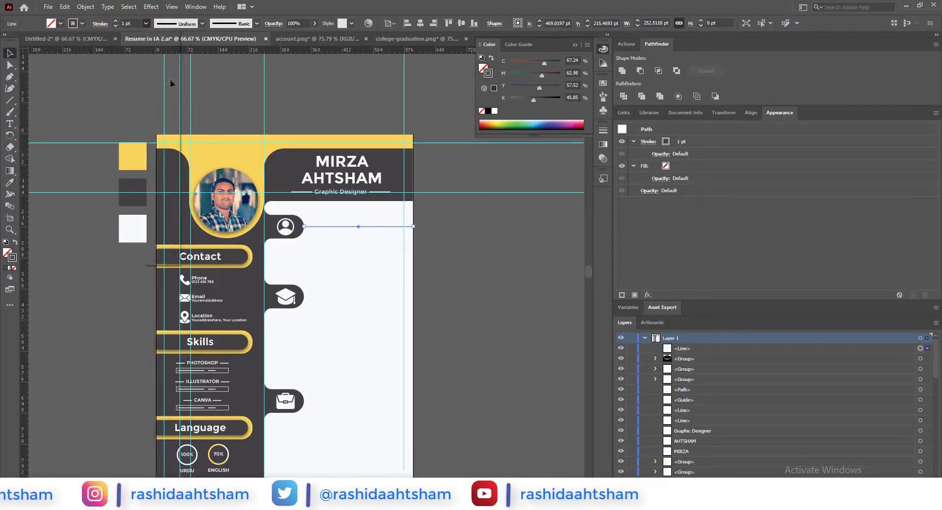
left_click(173, 84)
Step: Duplicate the line straight down beside the graduation cap and briefcase notches
scroll(327, 233, "up", 2)
left_click_drag(329, 220, 330, 380)
scroll(366, 418, "down", 5)
left_click(363, 372)
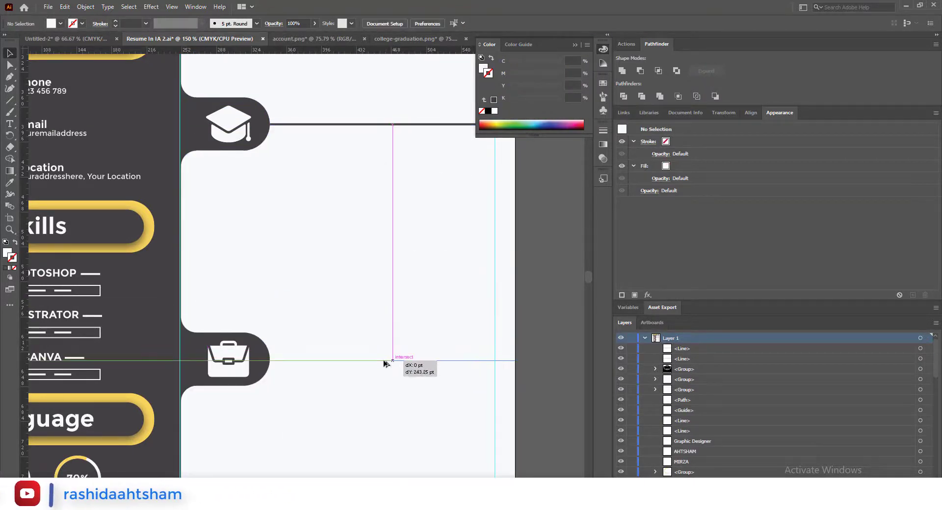
left_click_drag(386, 364, 386, 364)
left_click(527, 333)
Step: Add a bold 24 pt Montserrat heading reading "Profile" and position it just above the line beside the account icon
scroll(527, 334, "down", 1)
left_click_drag(468, 290, 387, 270)
scroll(431, 349, "down", 1)
left_click(303, 166)
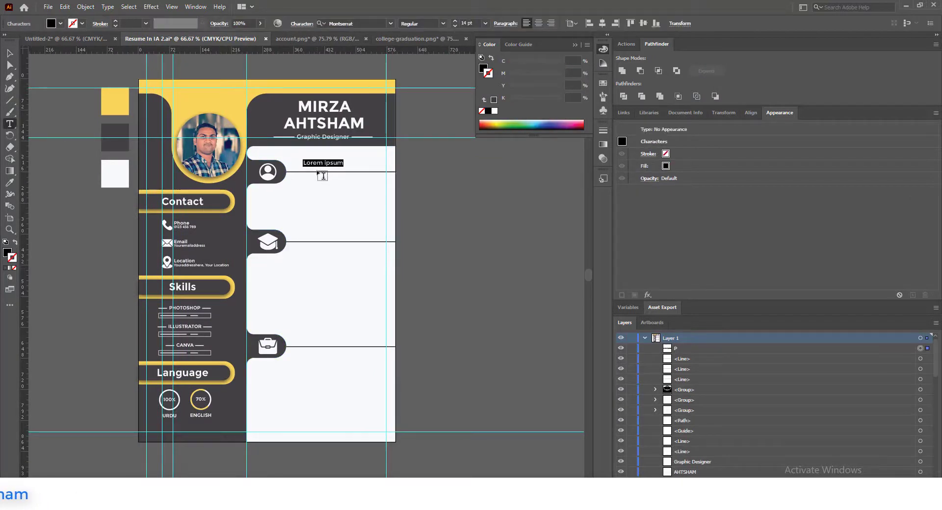
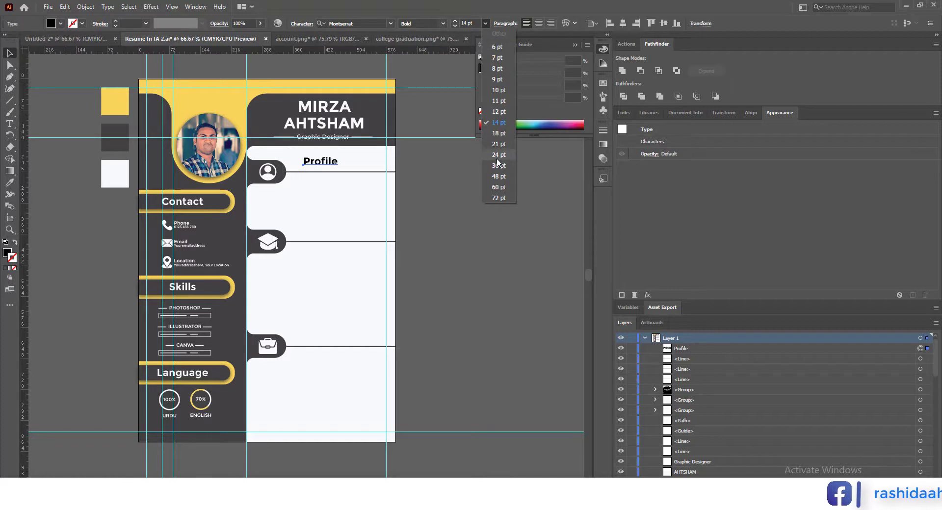
left_click(428, 202)
scroll(325, 164, "up", 1)
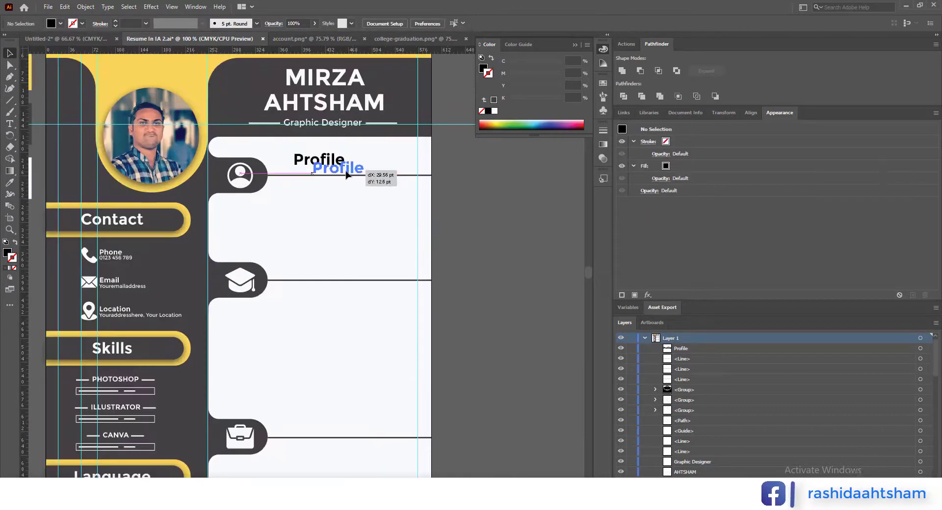
left_click_drag(347, 174, 349, 175)
Step: Duplicate the Profile heading down onto the lines beside the graduation cap and briefcase icons
left_click_drag(350, 275, 350, 274)
left_click_drag(368, 303, 353, 199)
left_click_drag(342, 172, 342, 329)
Step: Change the two duplicated headings to "Education" beside the graduation cap and "Work Experience" beside the briefcase
double_click(332, 169)
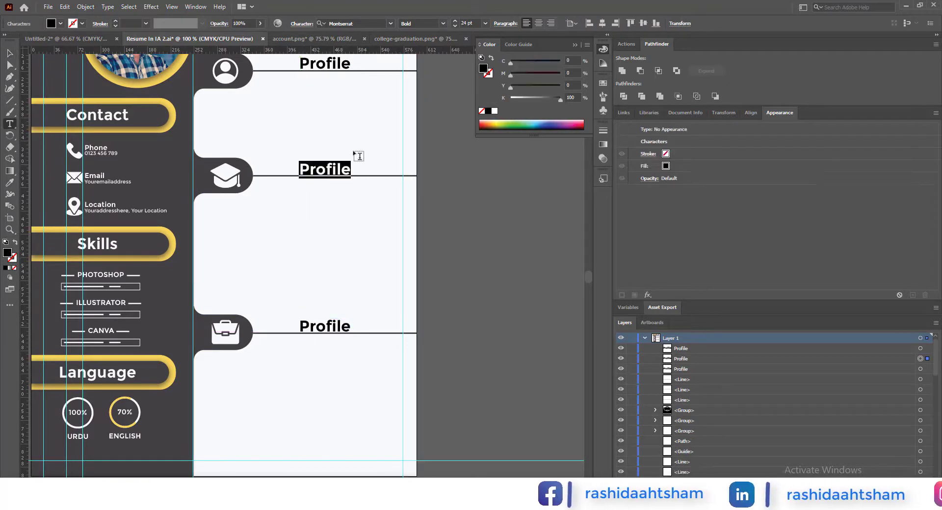
type("Education")
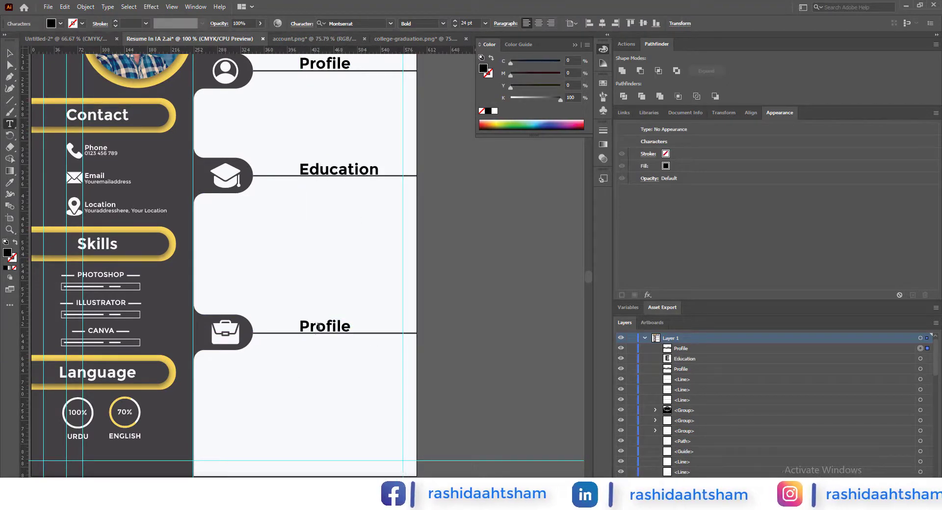
double_click(319, 326)
type("Work Experience")
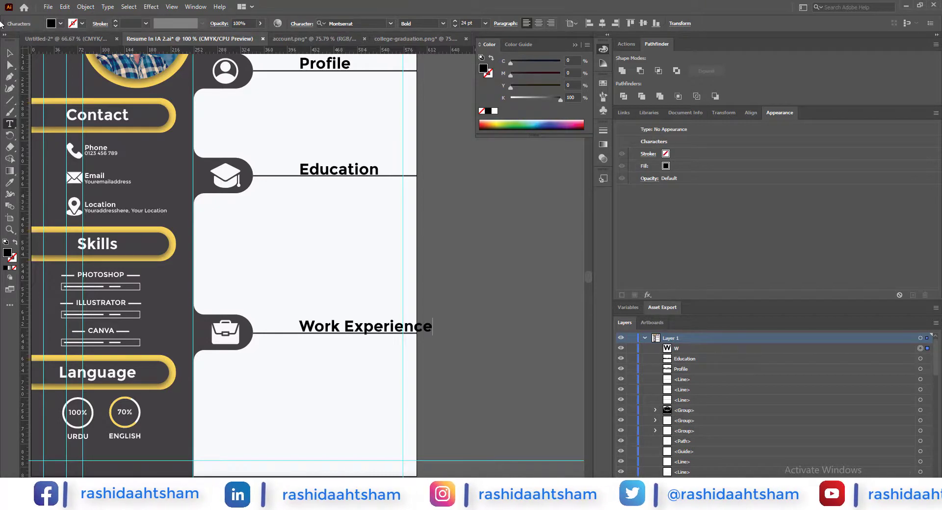
left_click(10, 53)
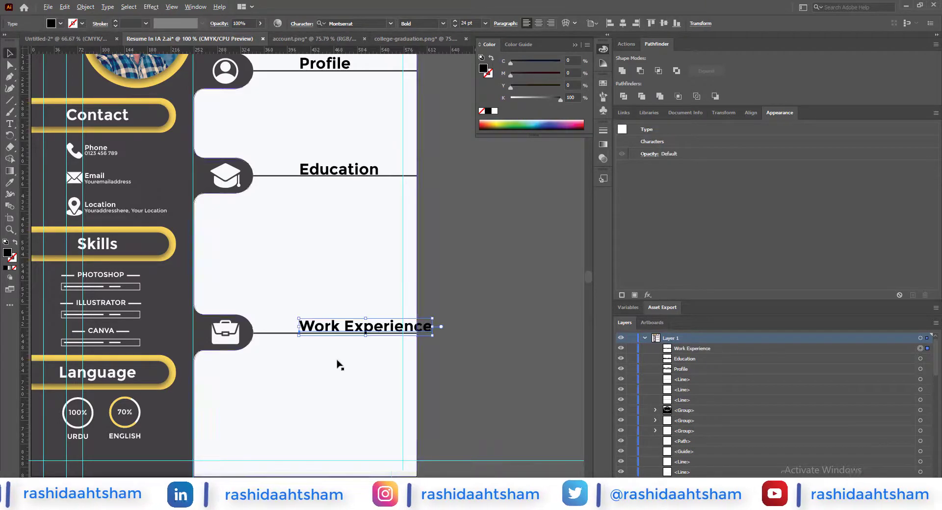
Step: Center-align the Profile, Education and Work Experience headings horizontally and nudge them left over their lines
scroll(338, 360, "down", 1)
left_click(330, 163)
left_click(347, 234, "shift")
left_click(345, 342, "shift")
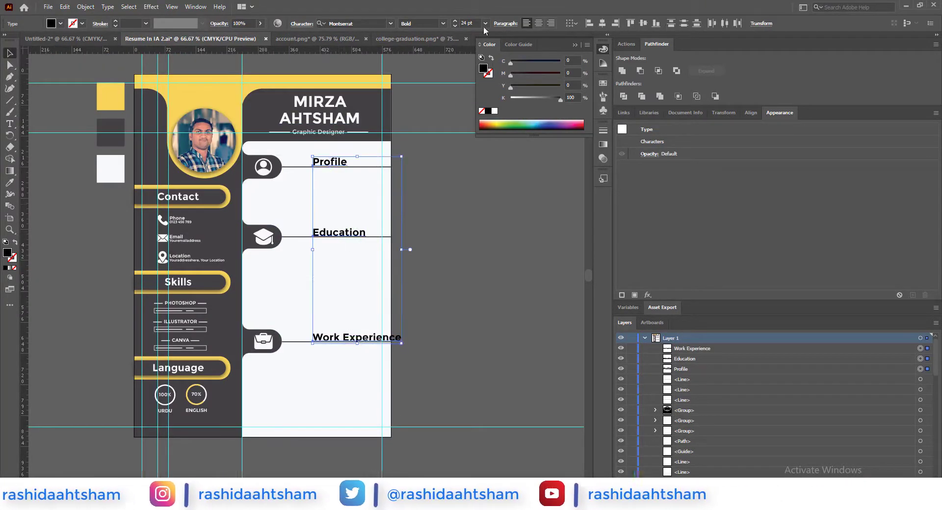
left_click(603, 23)
key("Left")
key("Left")
key("Left")
key("Left")
key("Left")
key("Left")
key("Left")
key("Left")
key("Left")
key("Left")
key("Left")
key("Left")
key("Left")
key("Left")
key("Left")
key("Left")
key("Left")
key("Left")
key("Left")
key("Left")
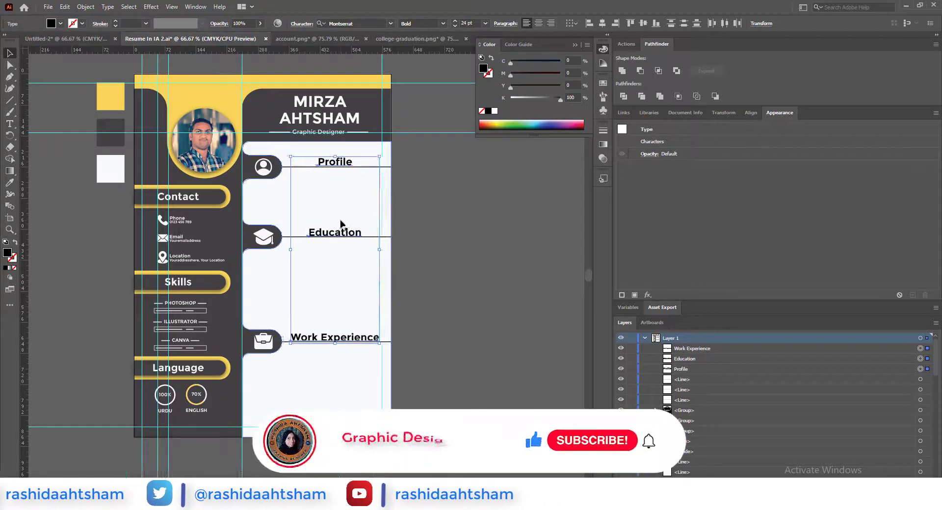
left_click(448, 282)
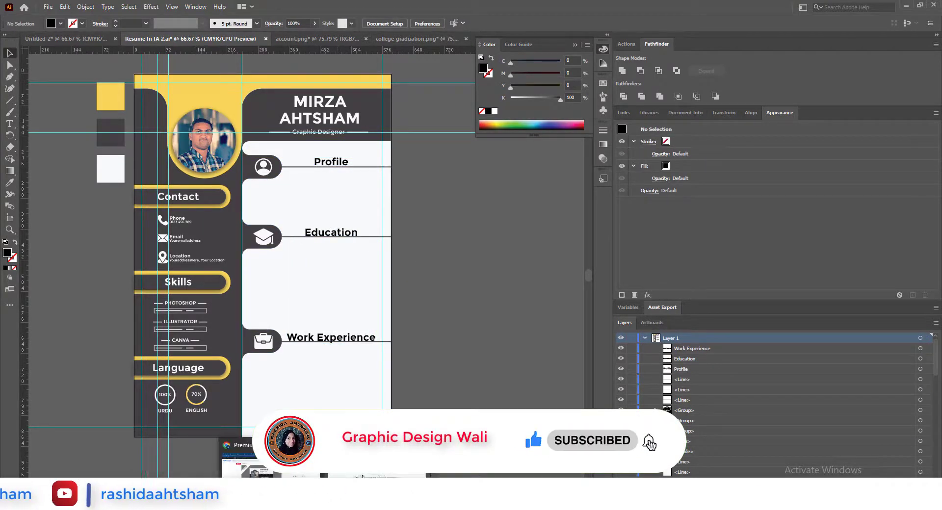
Step: Switch to lipsum.com in the browser, copy the "What is Lorem Ipsum?" text through "remaining essentially unchanged.", and return to Illustrator
left_click(362, 473)
mouse_move(393, 284)
left_mouse_down()
mouse_move(273, 235)
mouse_move(242, 235)
mouse_move(377, 284)
left_mouse_up()
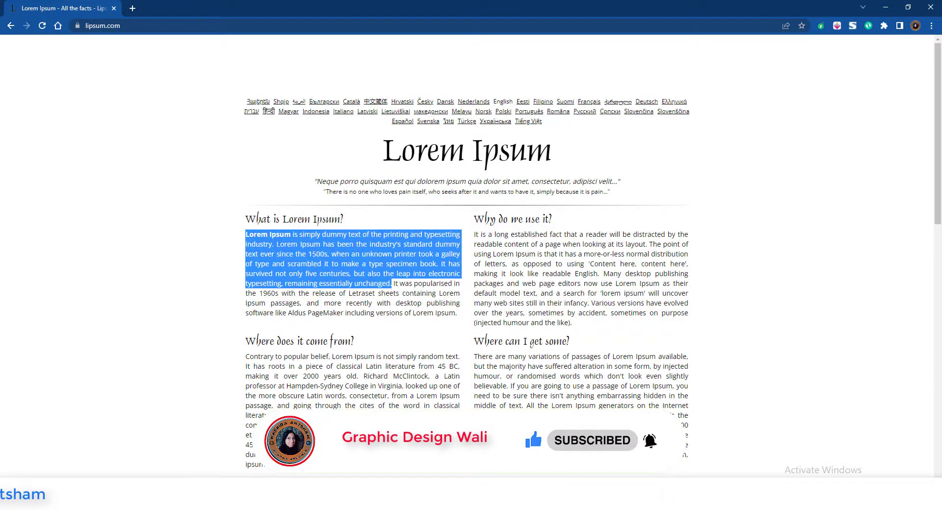
key("alt+Tab")
Step: Paste the copied Lorem Ipsum passage below the Profile heading at 7 pt regular, starting near the white panel's left edge
left_click(290, 195)
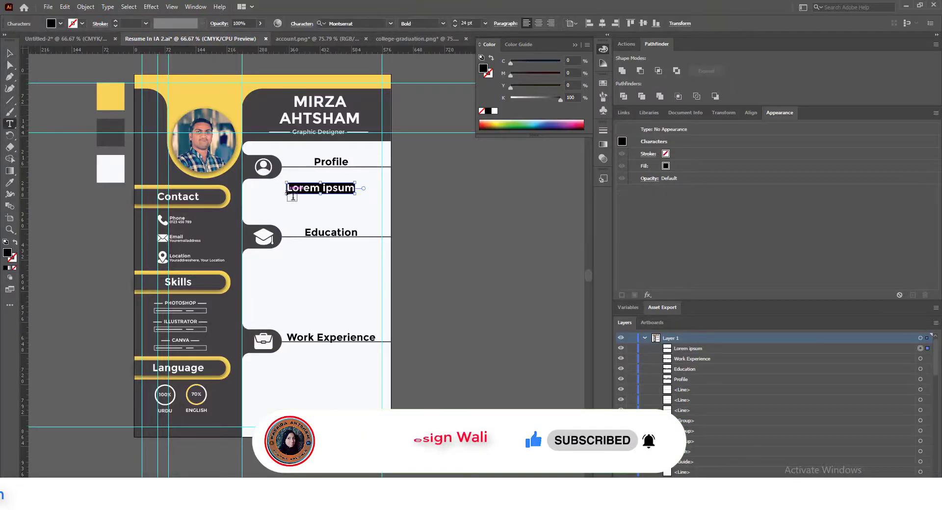
key("ctrl+v")
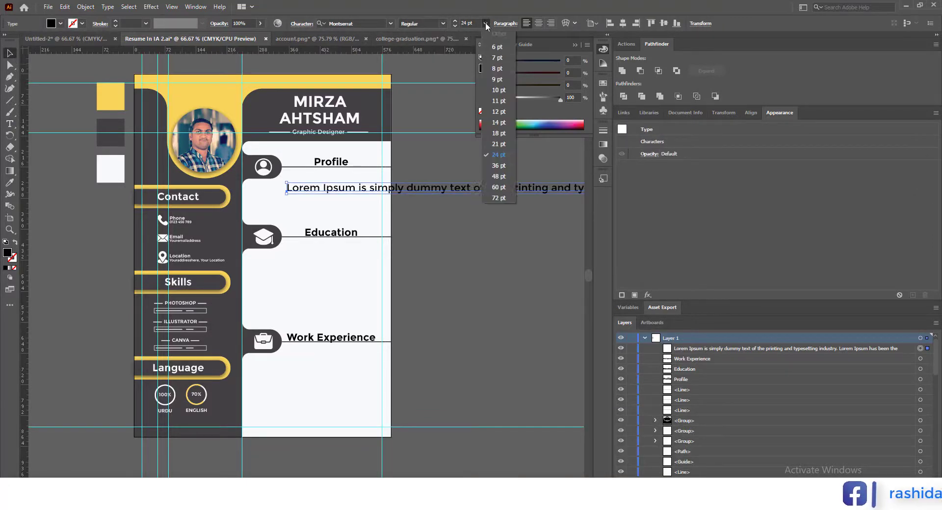
left_click(497, 58)
scroll(370, 211, "up", 3)
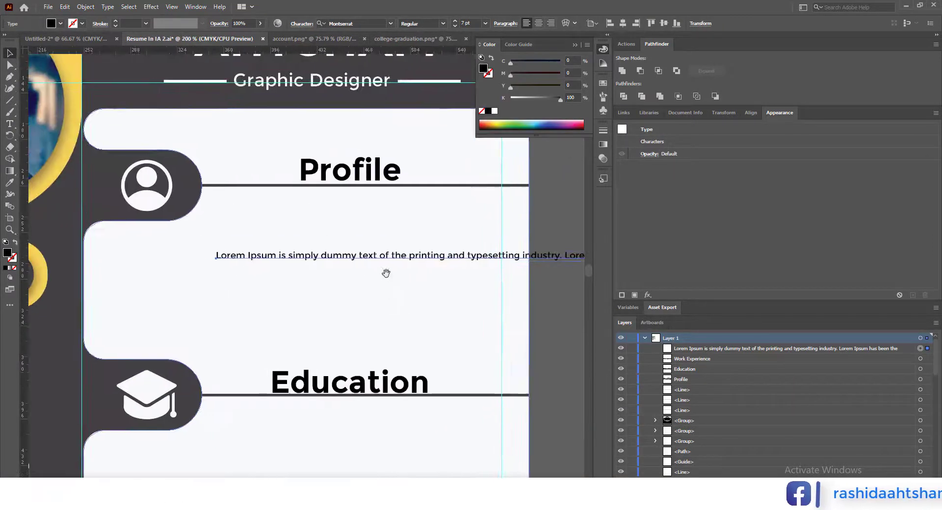
left_click_drag(278, 237, 277, 237)
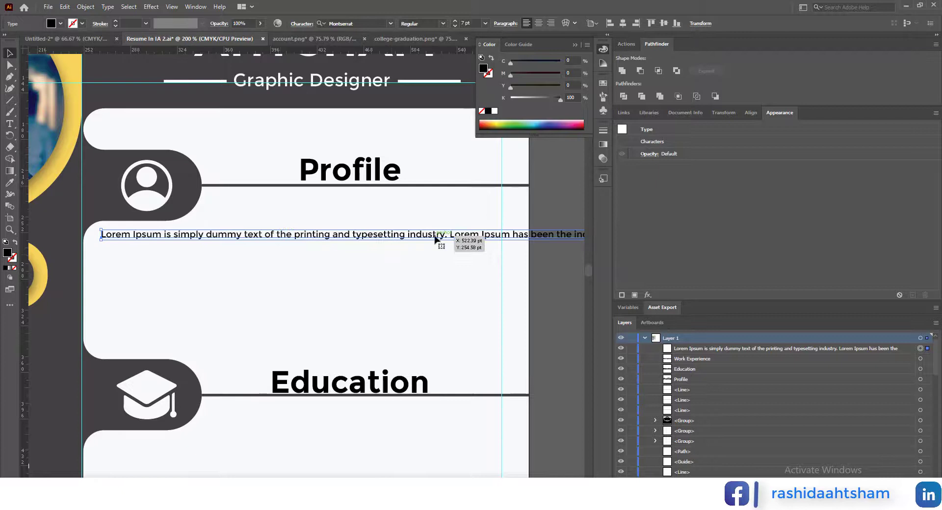
Step: Break the Profile paragraph into five lines after "Lorem", "when an", "specimen" and "electronic" so it fits within the white panel
double_click(483, 239)
key("Return")
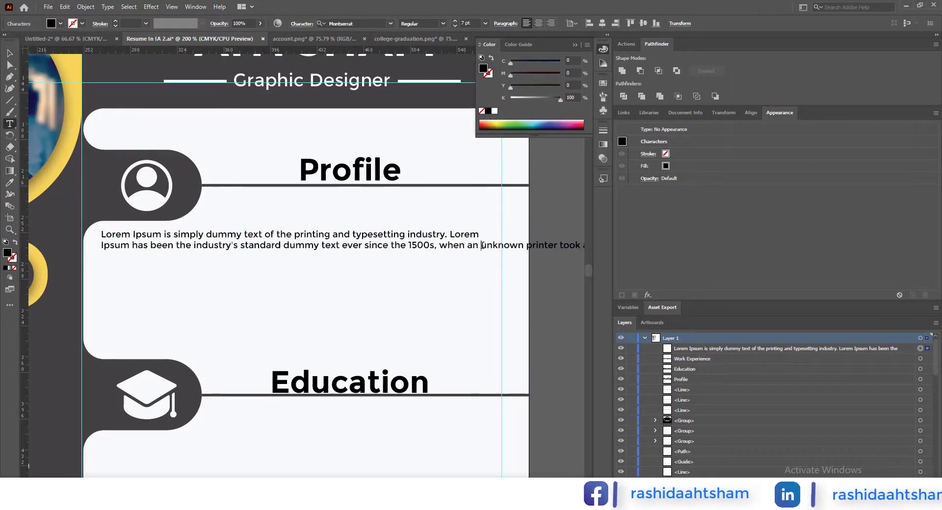
key("Return")
left_click(470, 256)
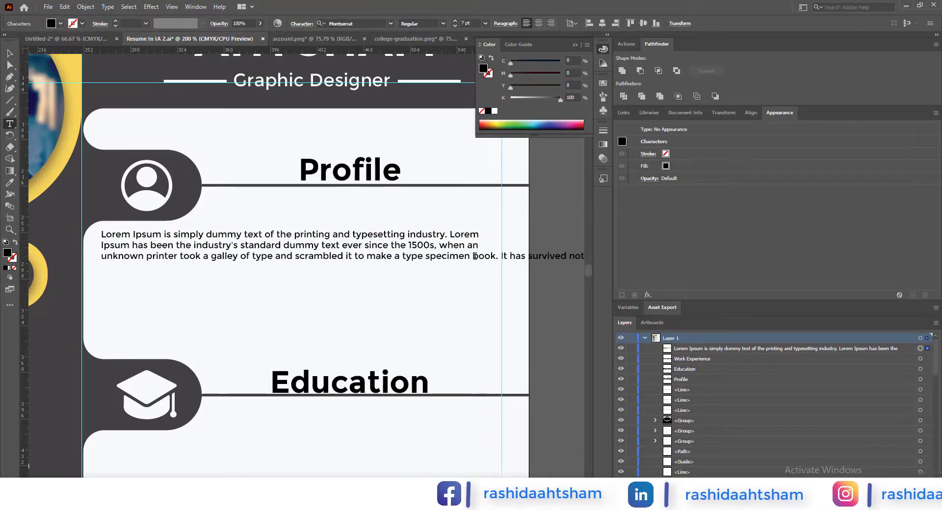
key("Return")
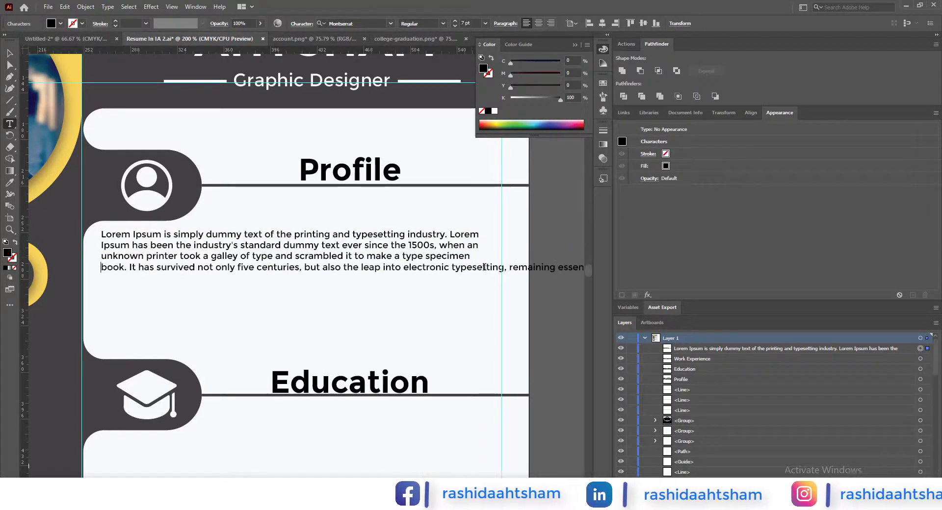
left_click(452, 267)
key("Return")
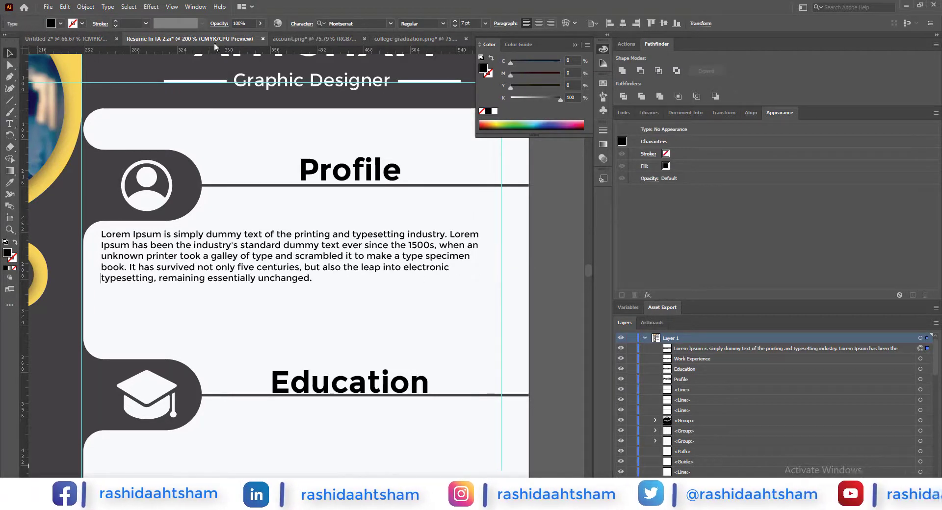
Step: Set the Profile paragraph's leading to 12 pt and widen its tracking until the lines reach the right margin guide
key("Escape")
left_click(305, 24)
scroll(297, 68, "up", 3)
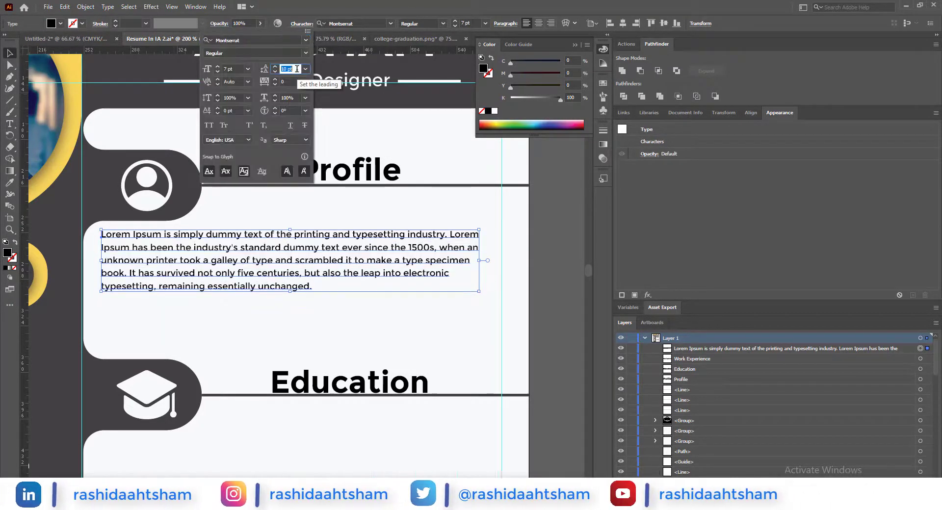
scroll(296, 68, "up", 1)
scroll(294, 81, "up", 20)
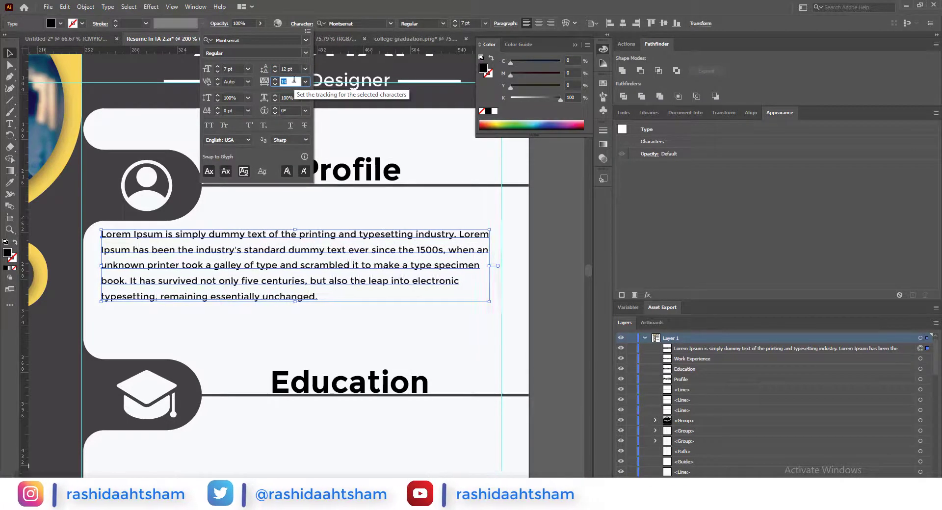
scroll(294, 80, "down", 1)
left_click(557, 288)
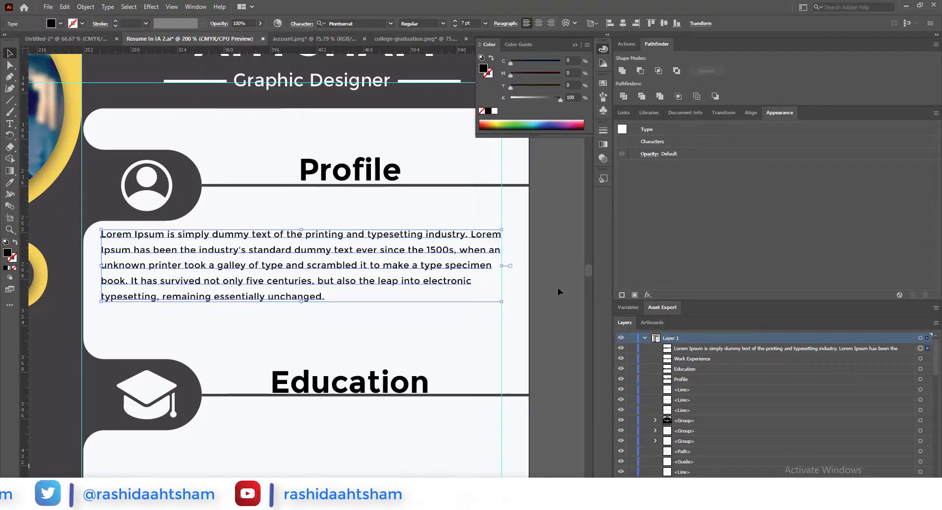
left_click(557, 288)
Step: Nudge the Profile paragraph slightly down within its section
scroll(500, 295, "down", 2)
left_click_drag(485, 330, 447, 279)
left_click(428, 228)
key("Down")
key("Down")
key("Down")
key("Down")
key("Down")
key("Down")
key("Down")
key("Down")
key("Down")
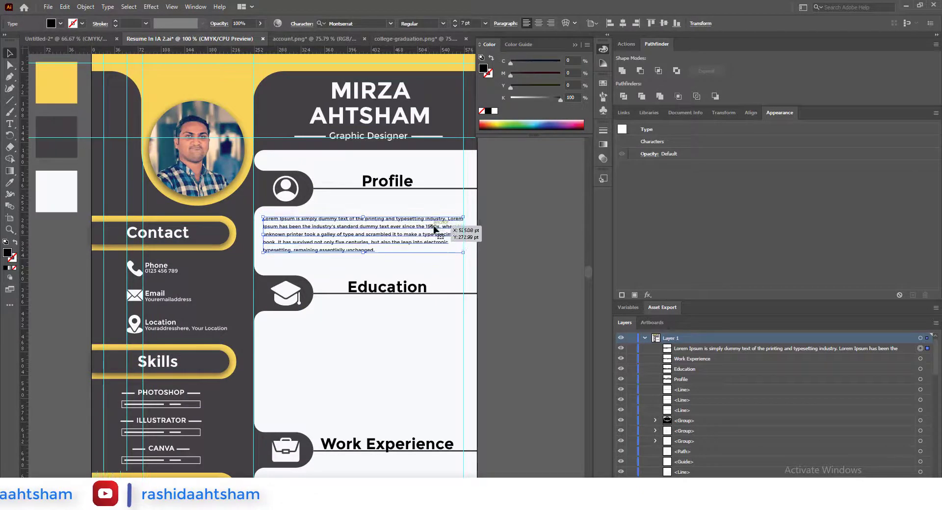
left_click(401, 323)
Step: Add the text "2011-2017" on two lines below the Education icon and set it to 9 pt
scroll(399, 305, "down", 1)
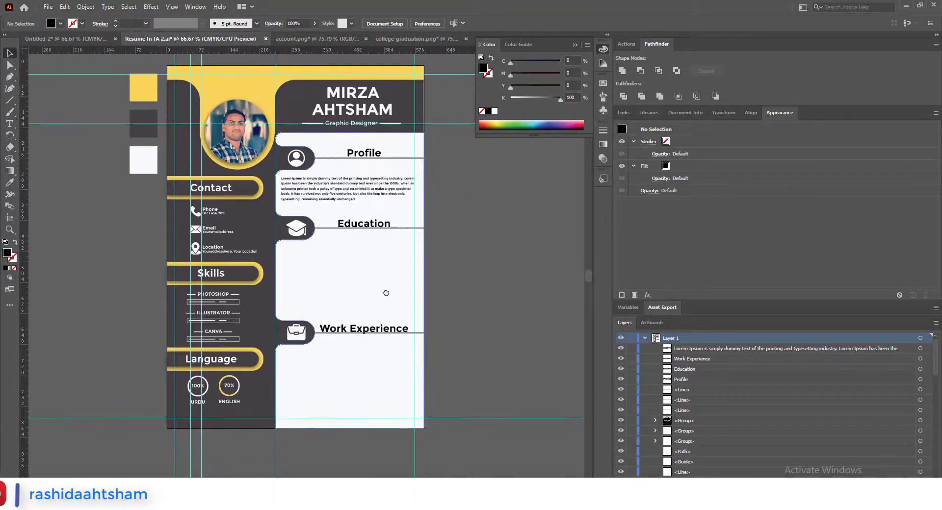
left_click(286, 251)
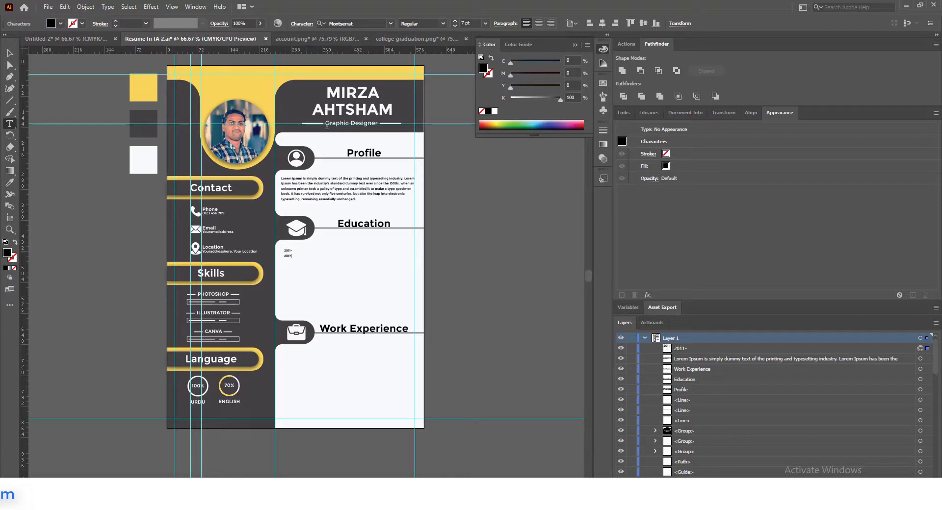
key("ctrl+=")
key("ctrl+=")
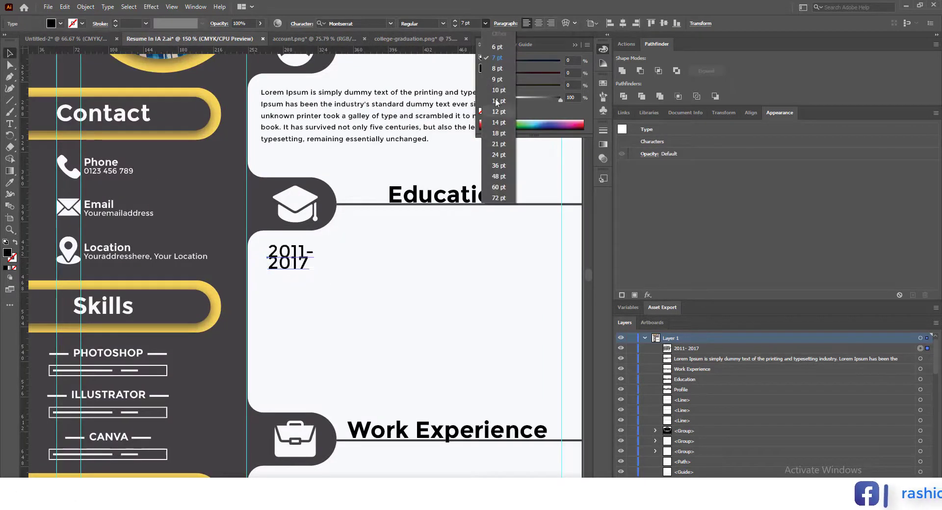
left_click(253, 253)
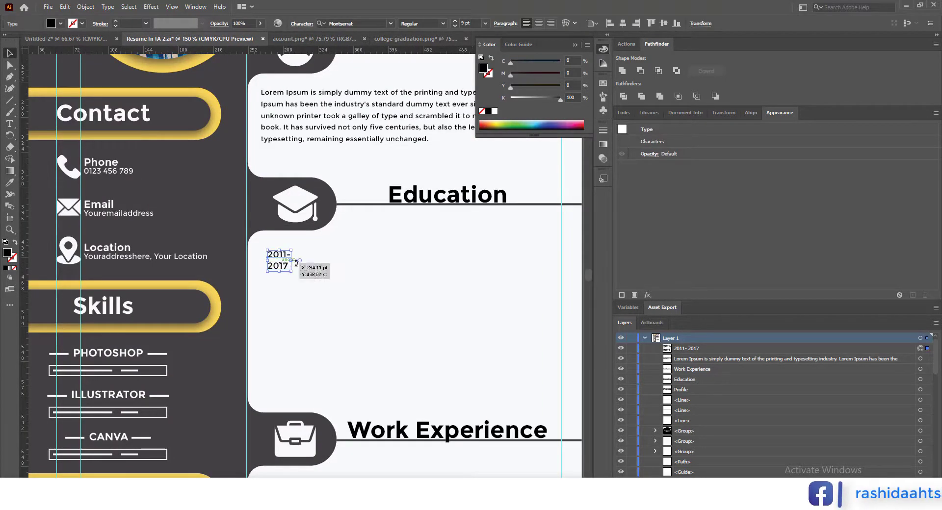
Step: Add "Enter Your Master Degree" beside the 2011-2017 dates, line it up with them and make it Bold
left_click(305, 257)
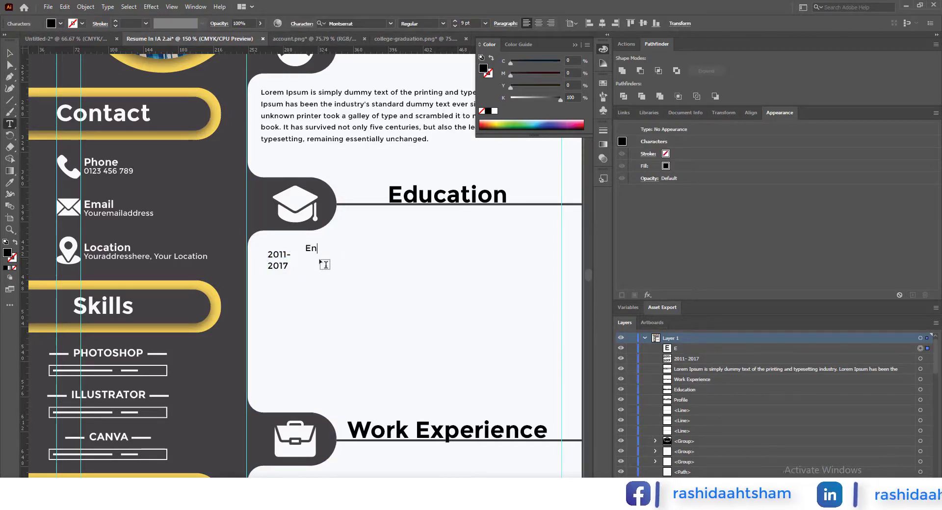
type("Enter Your Master ")
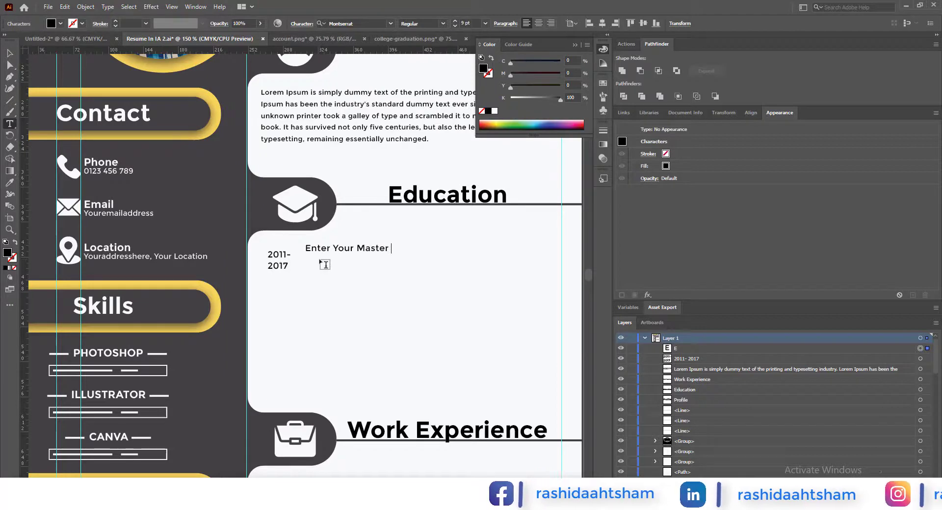
type("Degree")
key("Escape")
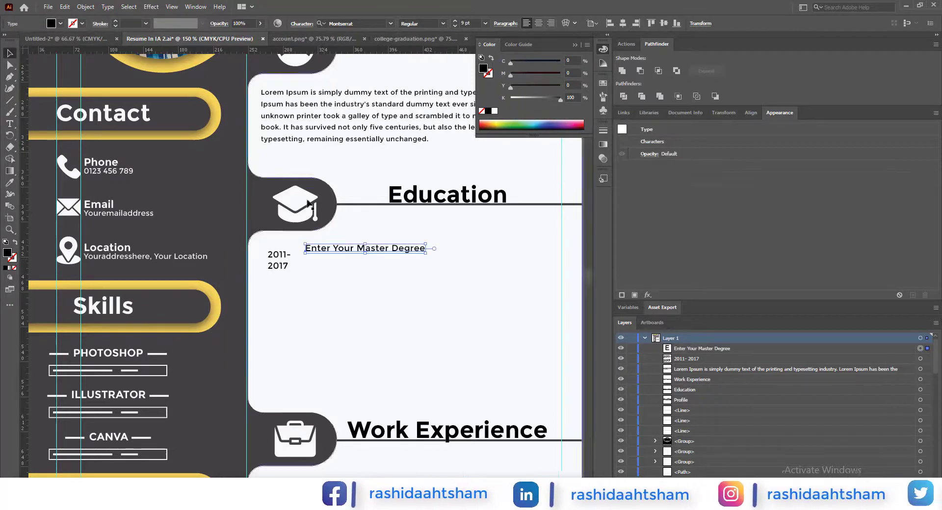
left_click_drag(354, 249, 376, 266)
left_click(443, 24)
left_click(414, 44)
Step: Add "University Name" in regular weight beneath the degree title and place a horizontal guide along the entry's top
double_click(375, 266)
key("ctrl+a")
type("Uni")
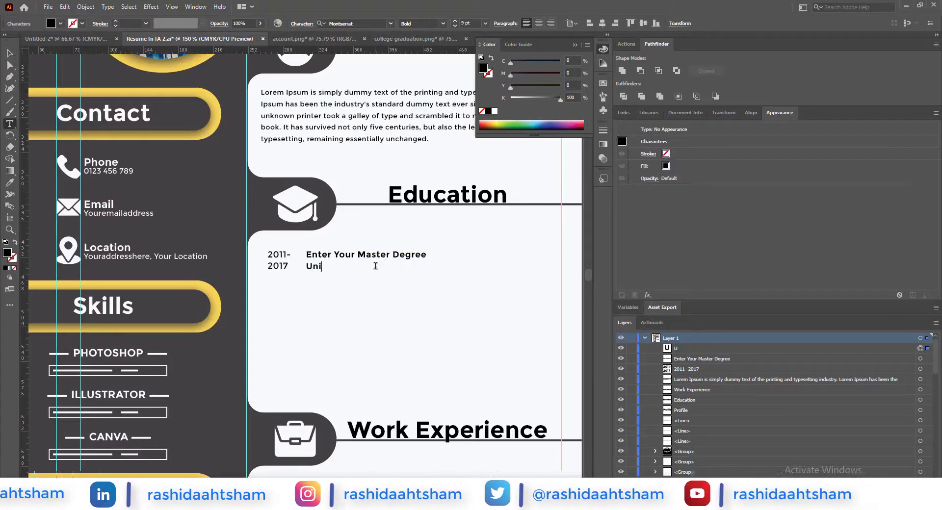
type("versity Name")
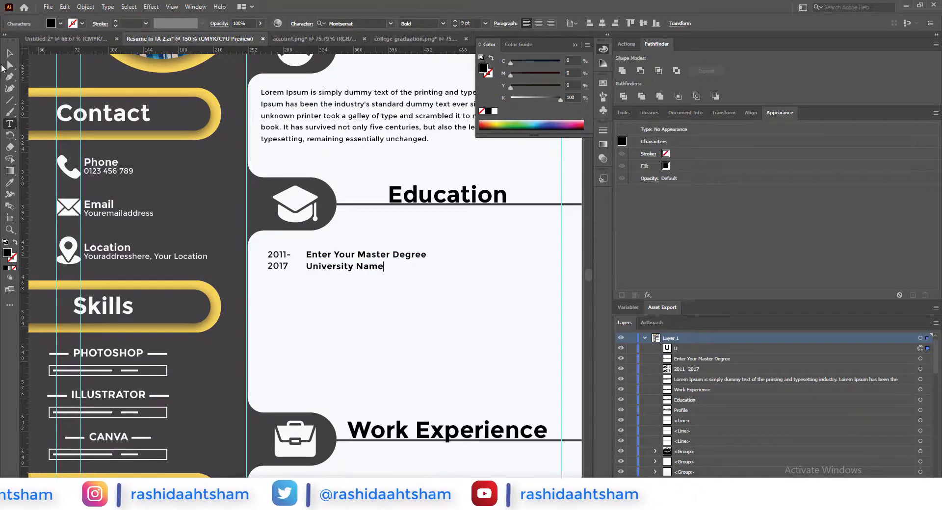
left_click(9, 53)
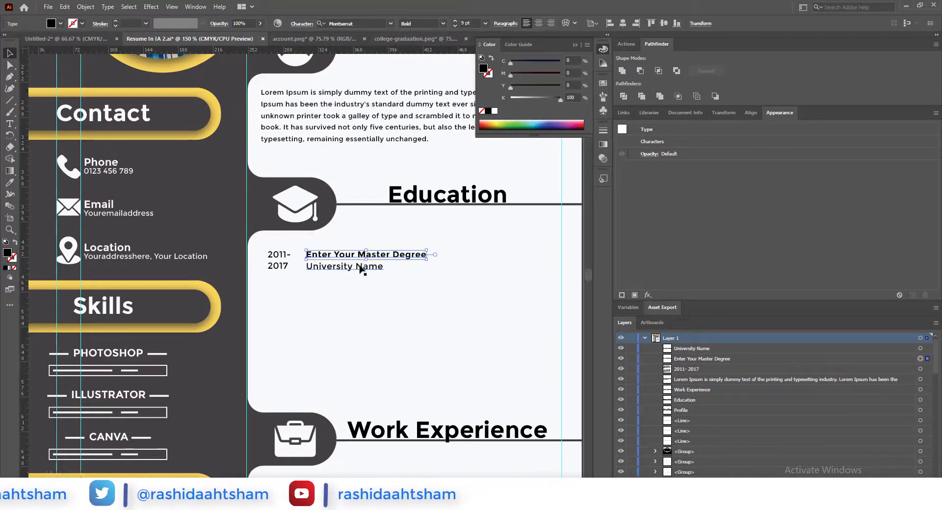
left_click(384, 310)
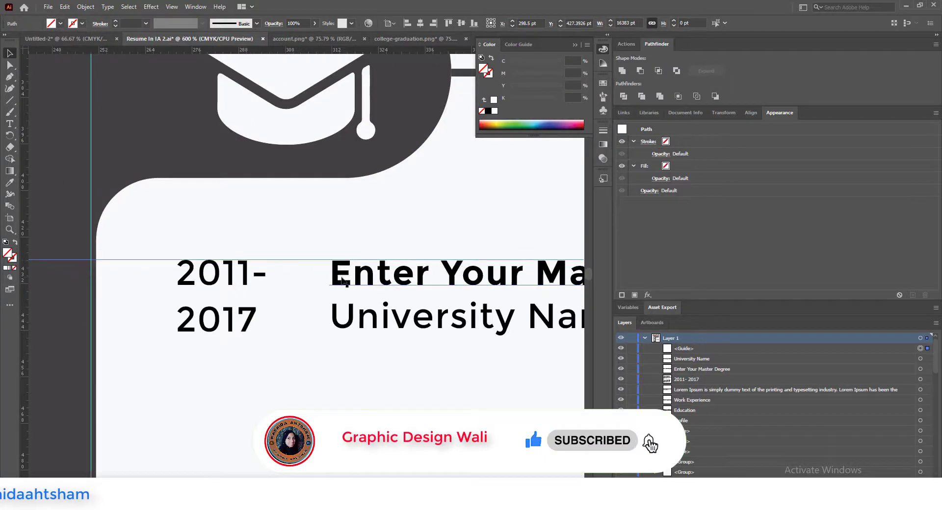
Step: Copy the Profile paragraph from "Lorem Ipsum" through "book." and paste it as new text below University Name
scroll(342, 281, "down", 6)
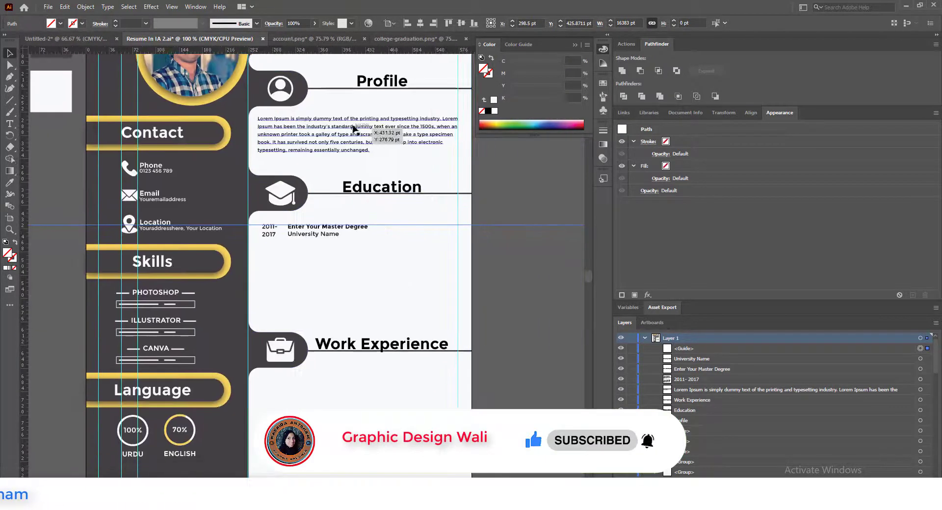
scroll(354, 129, "up", 2)
double_click(341, 138)
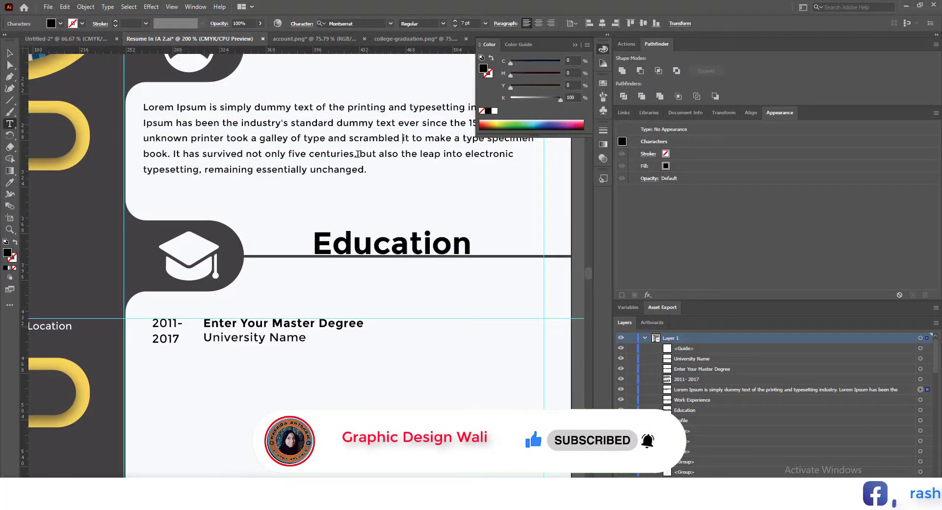
left_click_drag(310, 206, 301, 252)
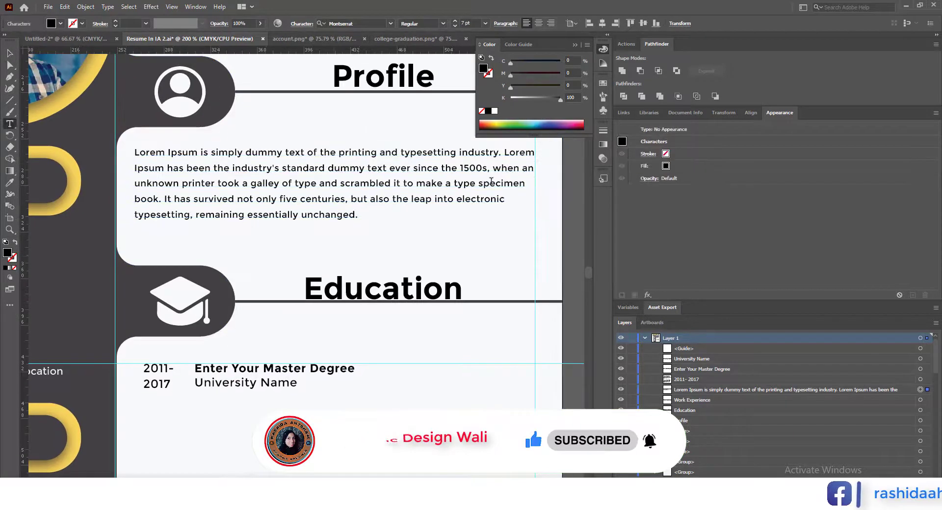
left_click_drag(162, 200, 120, 158)
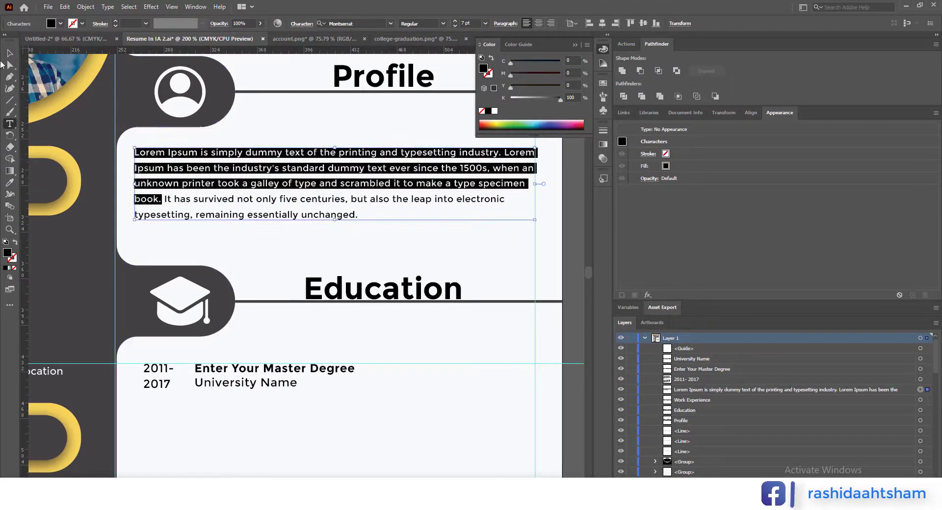
left_click(9, 53)
scroll(287, 380, "down", 2)
left_click_drag(322, 432, 293, 311)
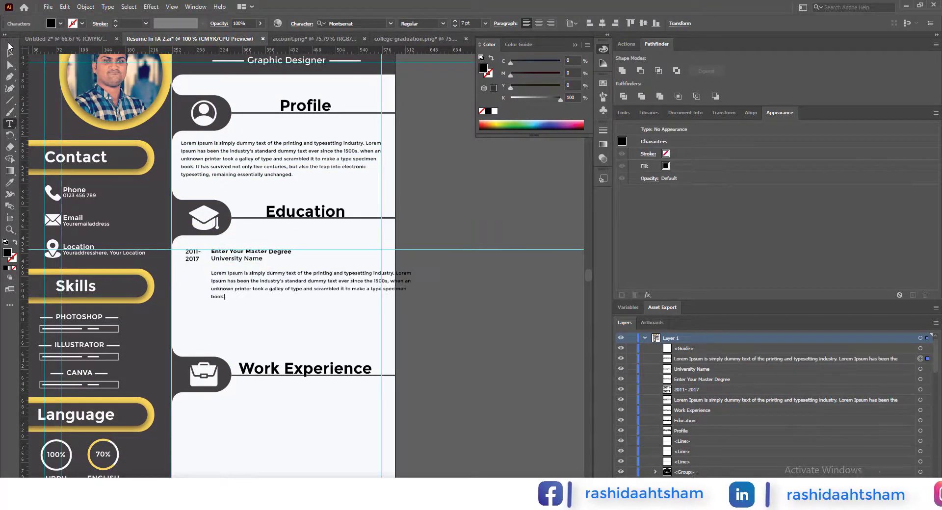
Step: Set the pasted Education description to 6 pt and position it under University Name, inside the right margin guide
left_click(10, 52)
left_click(522, 274)
left_click_drag(369, 284, 327, 321)
scroll(338, 298, "up", 2)
left_click(485, 24)
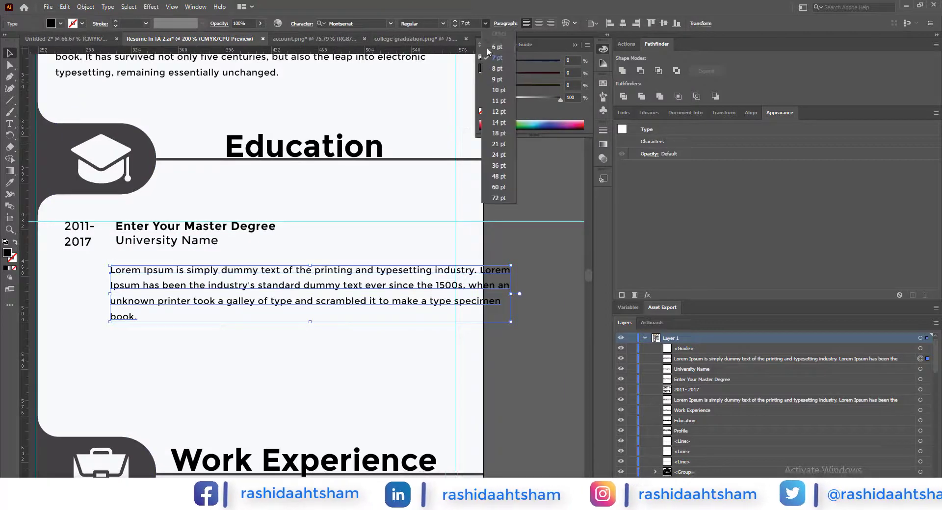
left_click(496, 46)
left_click(464, 380)
scroll(421, 343, "down", 2)
scroll(328, 324, "up", 1)
left_click_drag(326, 324, 282, 245)
left_click(515, 306)
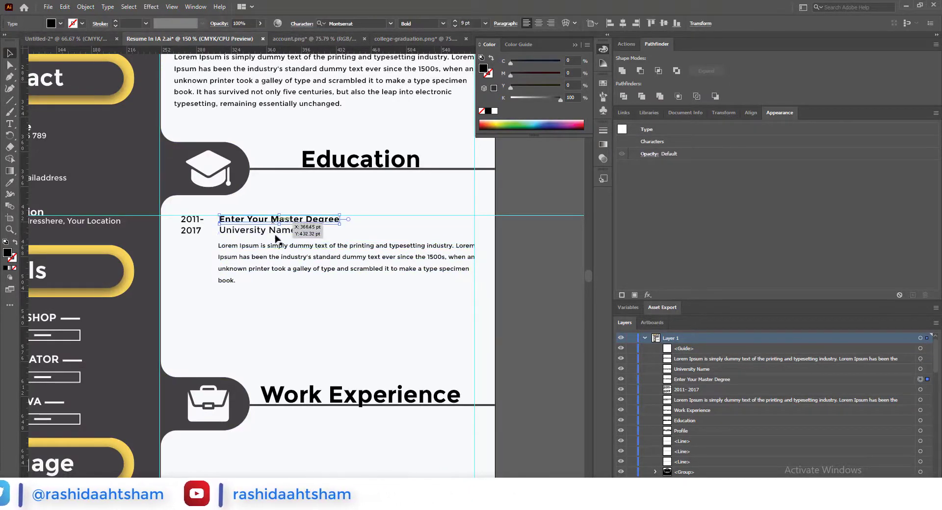
Step: Left-align the degree title, university name and description, fine-tune their horizontal position and group them with the dates
left_click(588, 27)
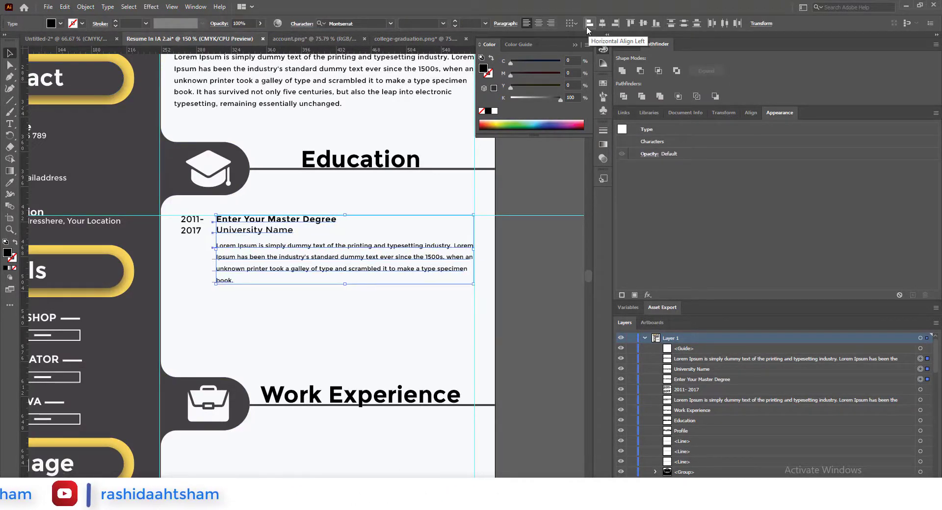
key("Right")
key("Right")
key("Right")
key("Right")
key("Right")
left_click(545, 263)
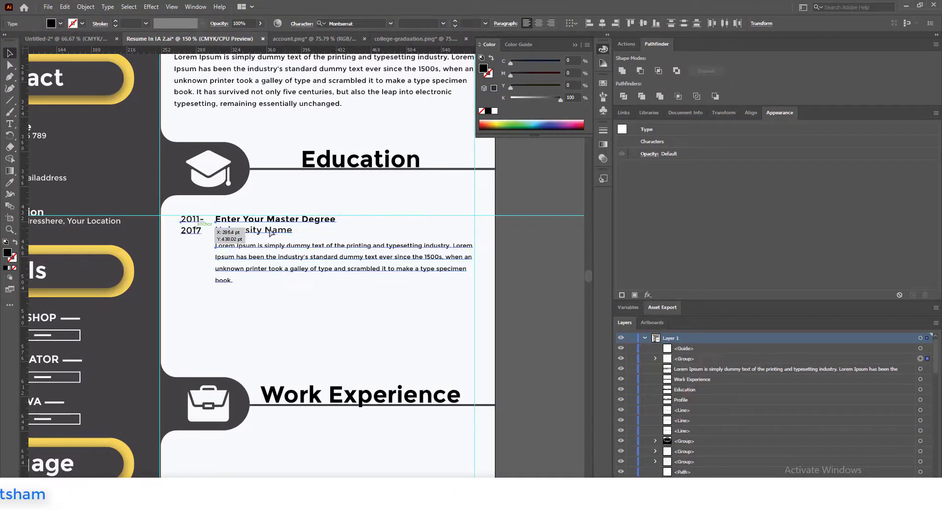
Step: Move the description closer to University Name and duplicate the whole Education entry directly below the first
double_click(282, 253)
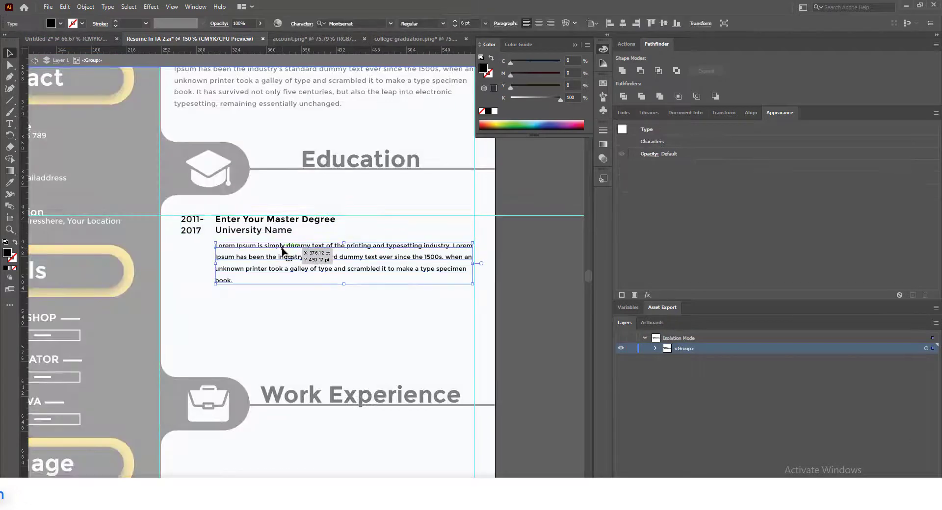
key("Escape")
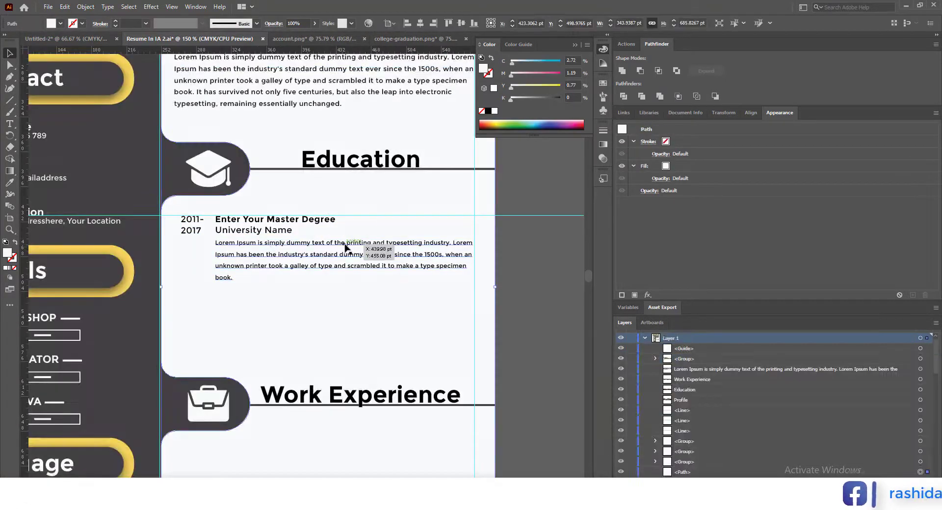
left_click_drag(345, 248, 301, 325)
left_click(530, 319)
Step: Duplicate both Education entries into the Work Experience section
scroll(531, 320, "down", 2)
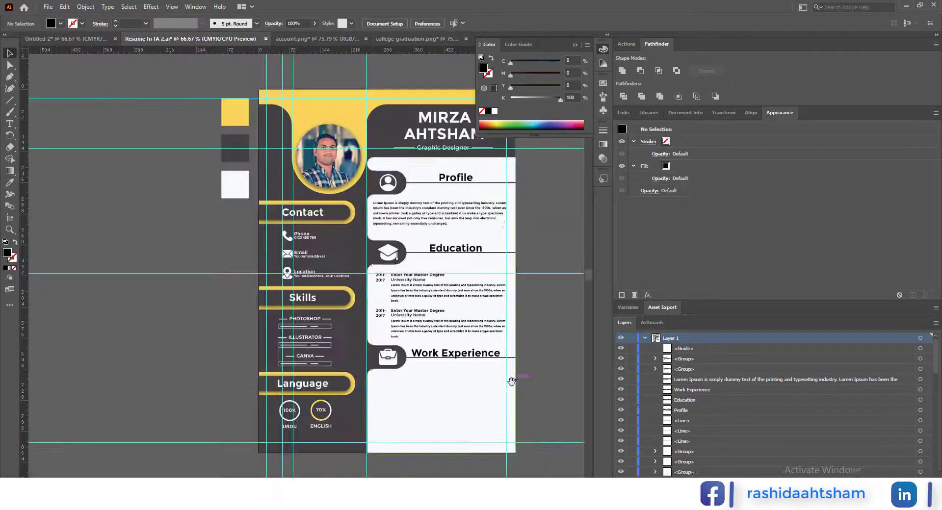
left_click_drag(510, 381, 415, 315)
left_click(338, 223)
left_click(338, 250, "shift")
left_click_drag(345, 264, 347, 370)
Step: Change the first Work Experience entry's title to "Job Position" and its second line to "Company Name"
scroll(348, 355, "up", 4)
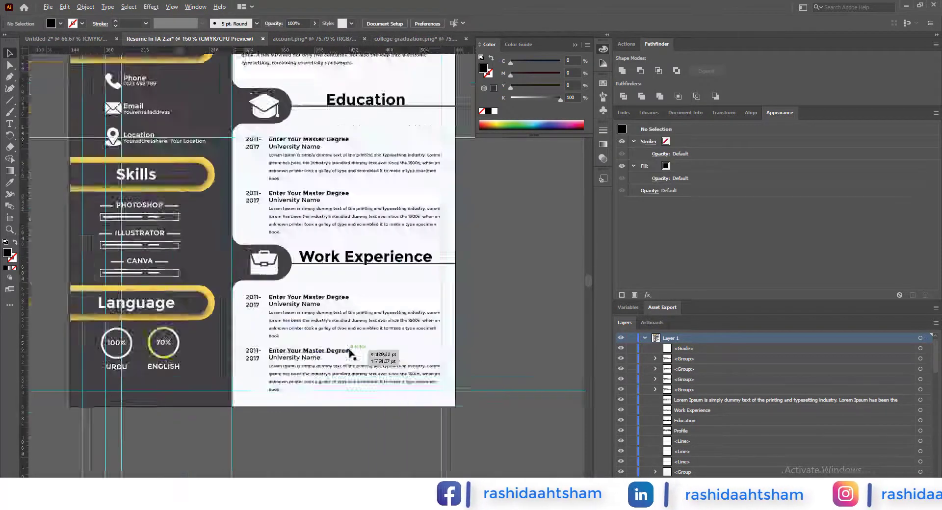
double_click(287, 273)
triple_click(287, 273)
type("Jo")
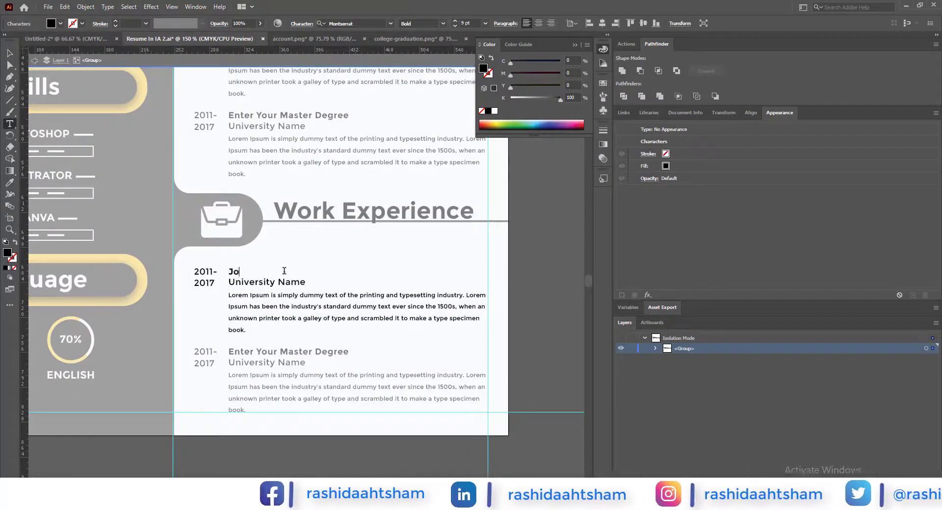
type("b Position")
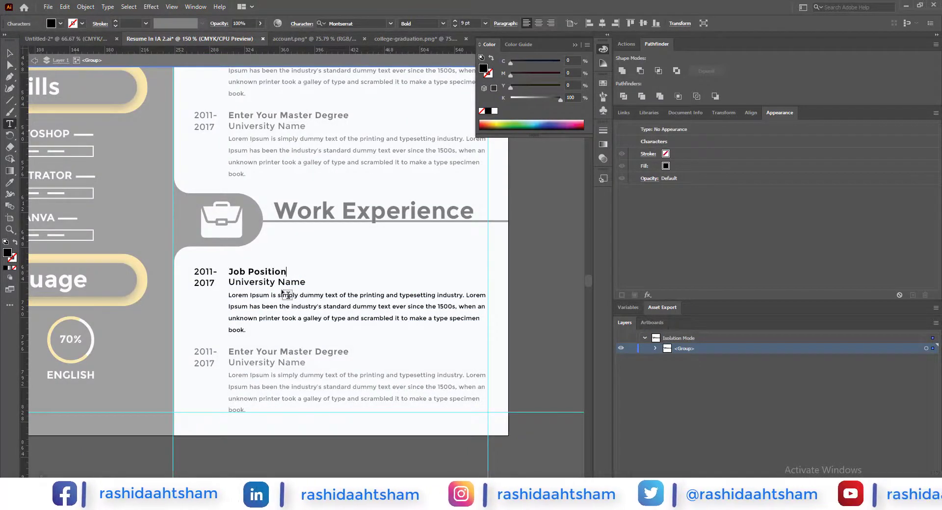
double_click(227, 279)
type("Company")
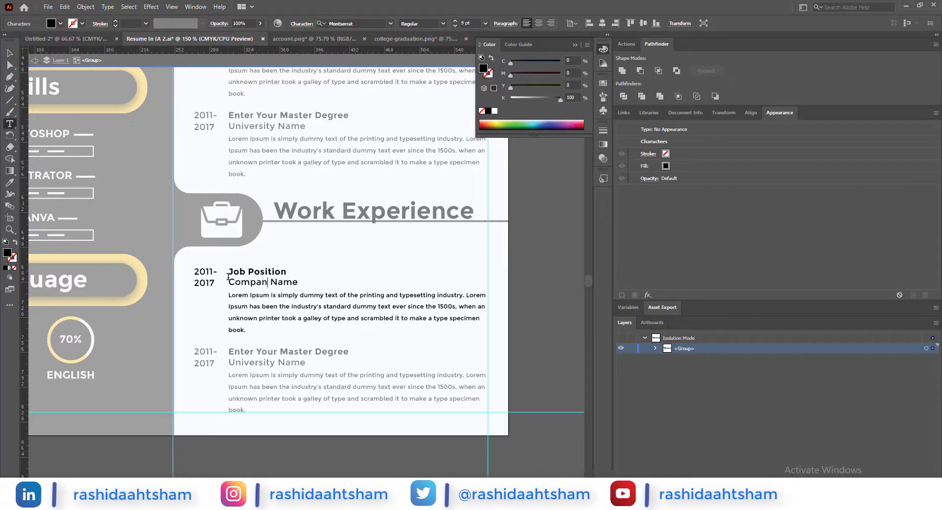
left_click(10, 52)
Step: Change the second Work Experience entry to read "Job Position" and "Company Name", and leave the group
double_click(292, 358)
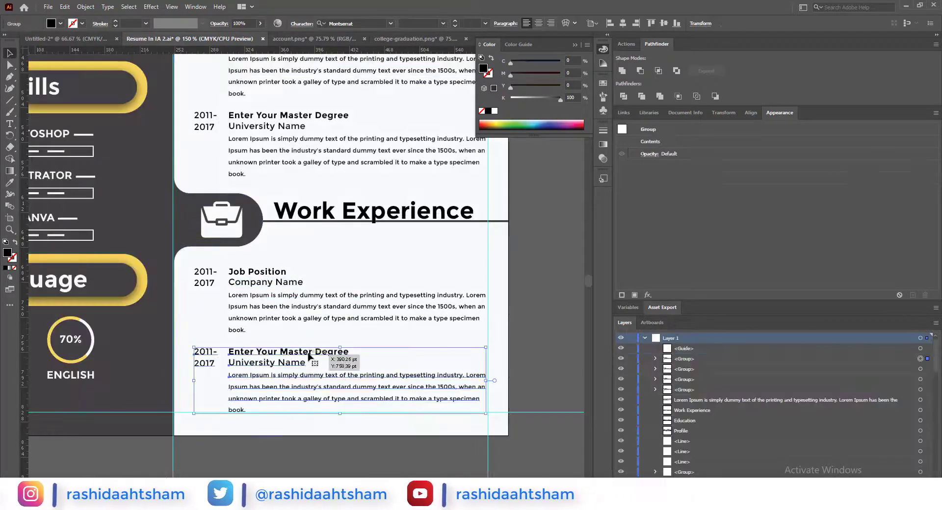
double_click(310, 357)
double_click(278, 352)
triple_click(278, 352)
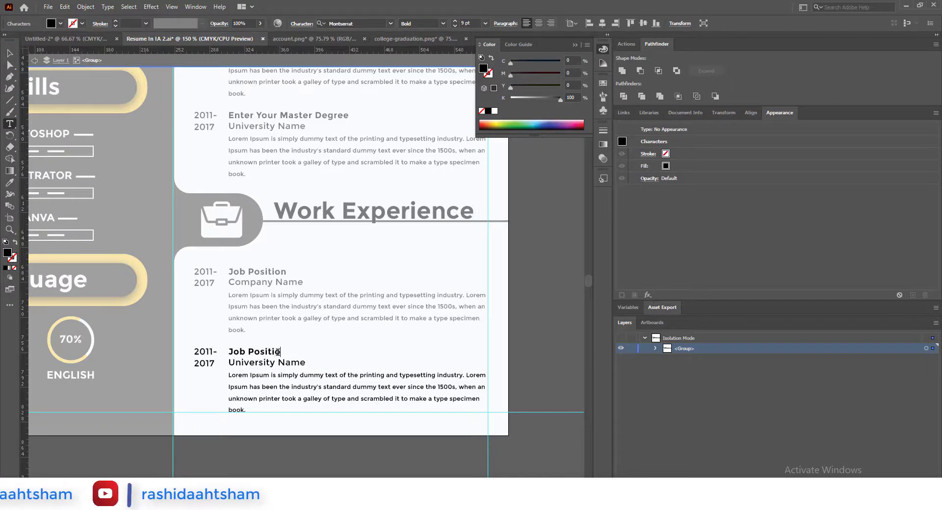
type("Comapm")
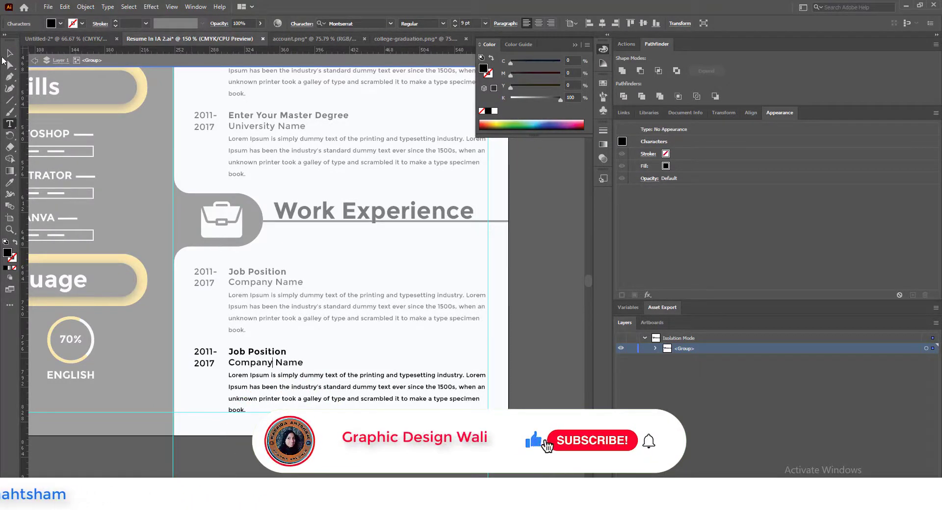
double_click(539, 309)
key("ctrl+0")
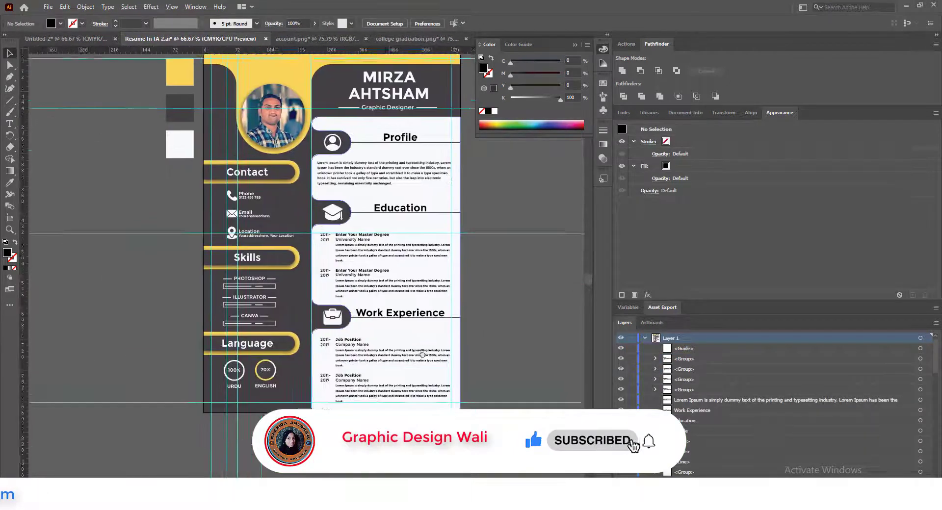
Step: Recolour the Profile, Education and Work Experience headings and all Education and Work Experience entries with the sidebar's dark grey
scroll(392, 223, "up", 2)
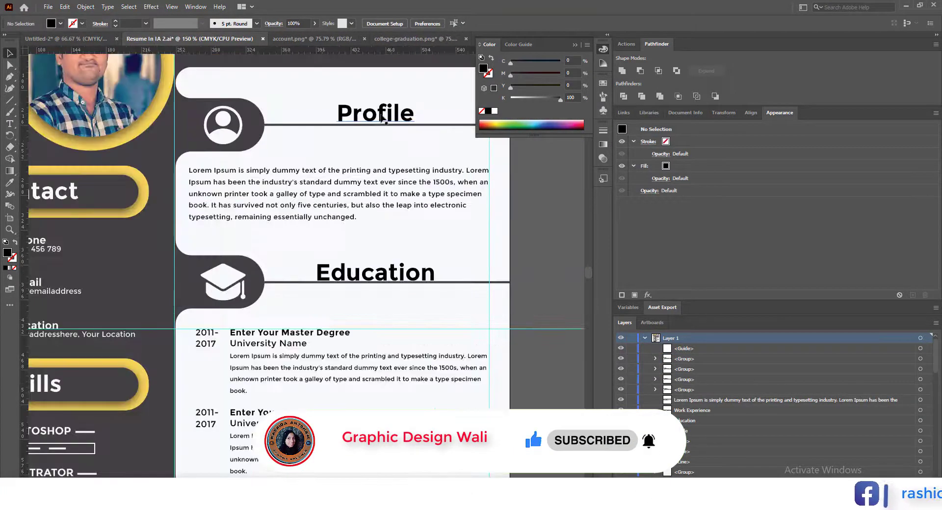
left_click(404, 275, "shift")
left_click_drag(392, 361, 376, 173)
left_click(309, 235, "shift")
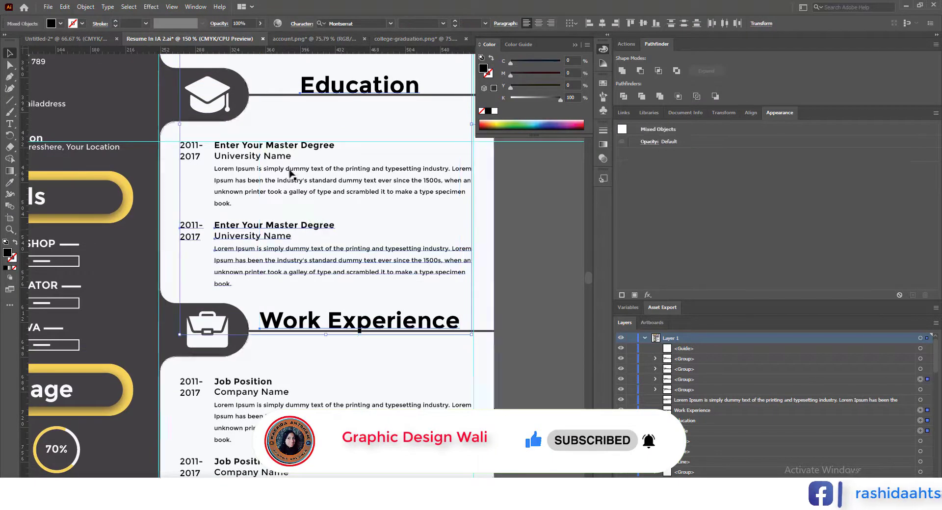
scroll(314, 210, "down", 3)
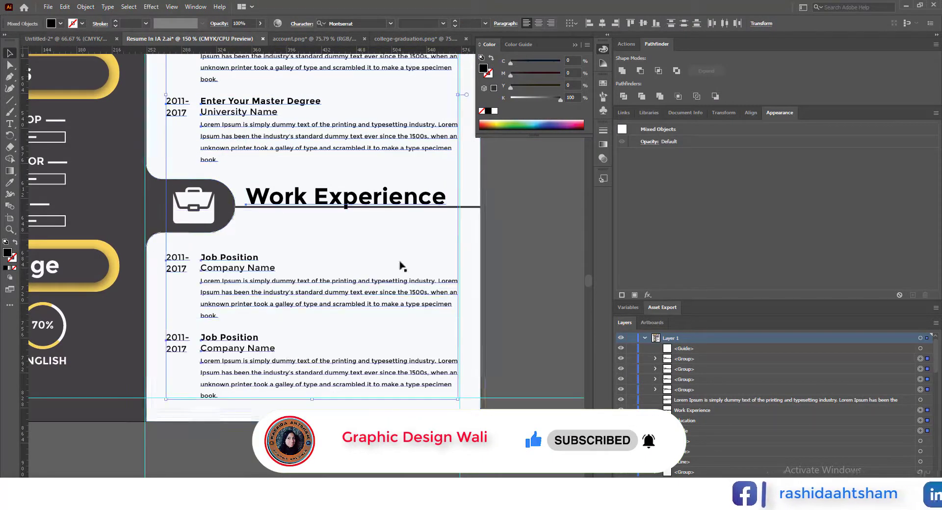
left_click(12, 183)
left_click(109, 367)
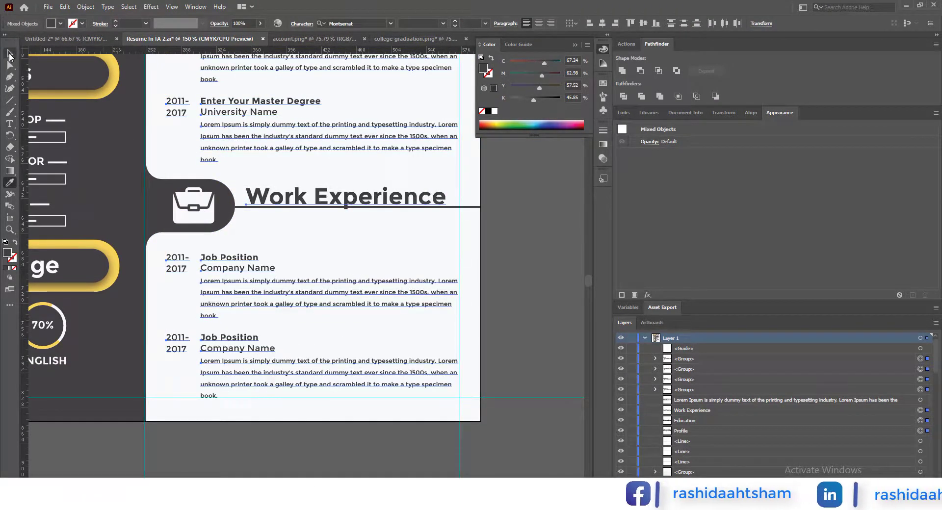
left_click(504, 230)
Step: Enclose the job title under the name in parentheses so it reads "(Graphic Designer)"
scroll(402, 236, "down", 1)
left_click_drag(372, 176, 375, 393)
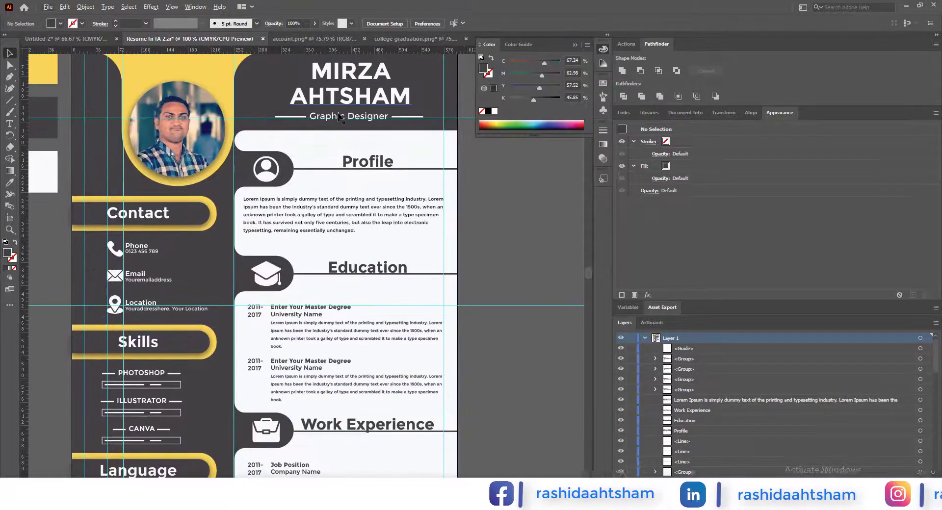
scroll(337, 116, "up", 3)
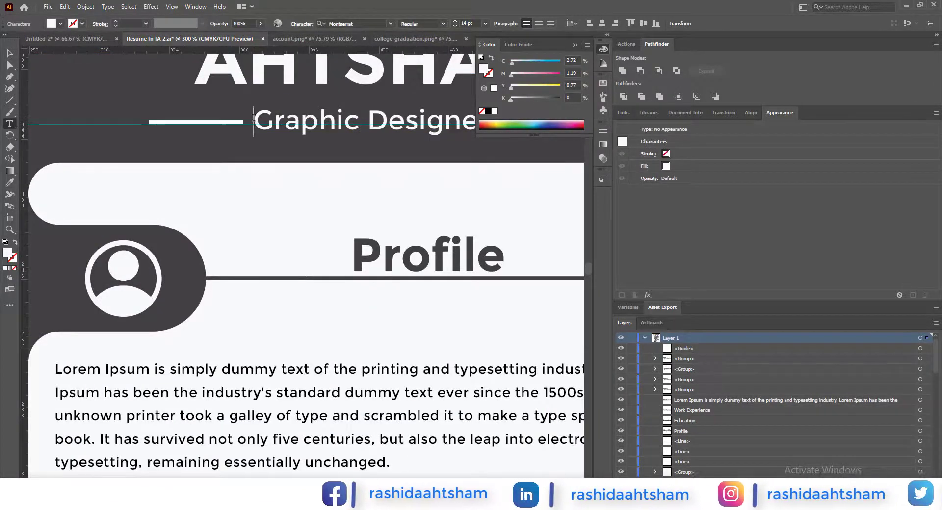
double_click(255, 120)
type("(")
left_click(9, 53)
left_click_drag(456, 165, 235, 178)
double_click(277, 141)
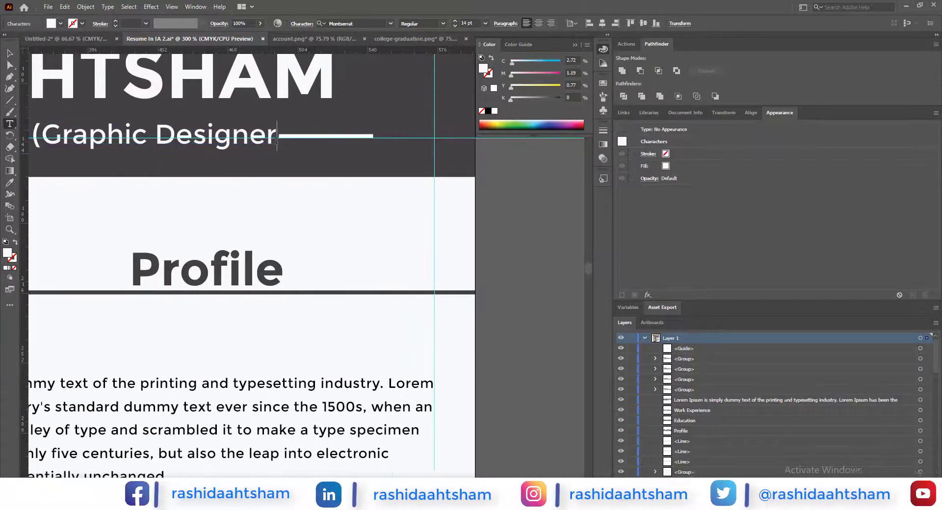
key("Escape")
Step: Shift the white line following the job title to the right, leaving a small gap after the closing parenthesis
key("ctrl+minus")
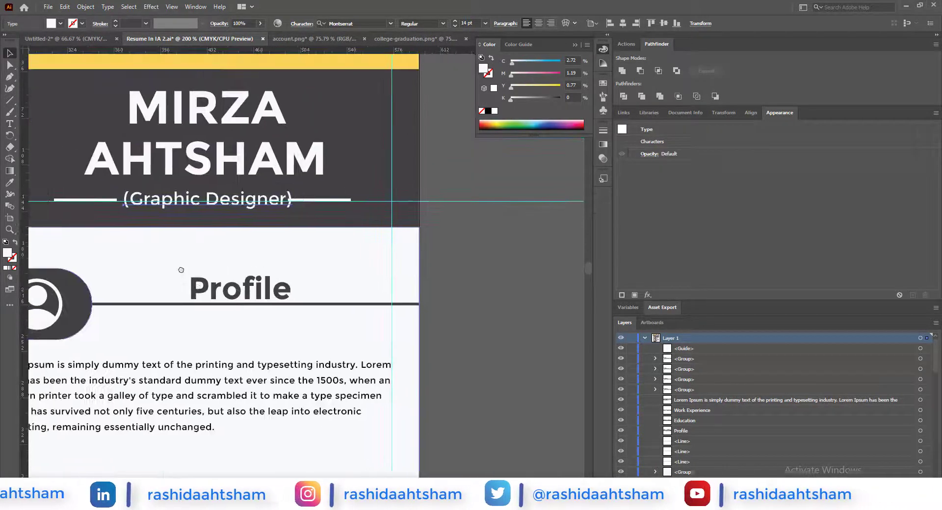
left_click(332, 201)
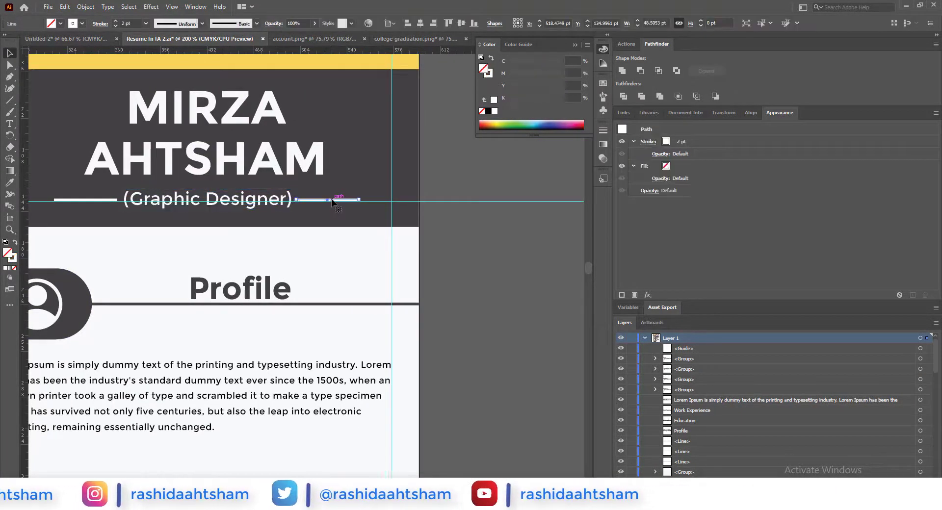
key("Right")
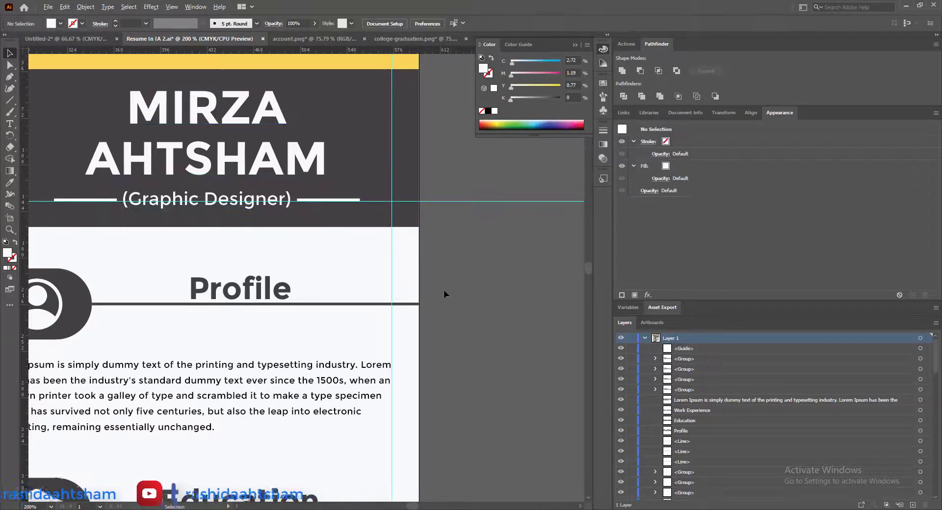
key("ctrl+minus")
key("ctrl+minus")
key("ctrl+minus")
left_click_drag(446, 316, 435, 273)
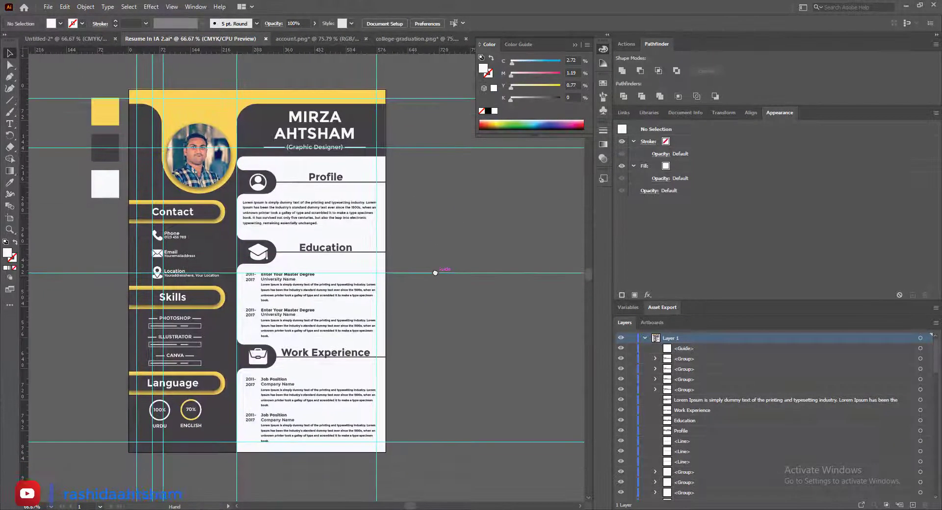